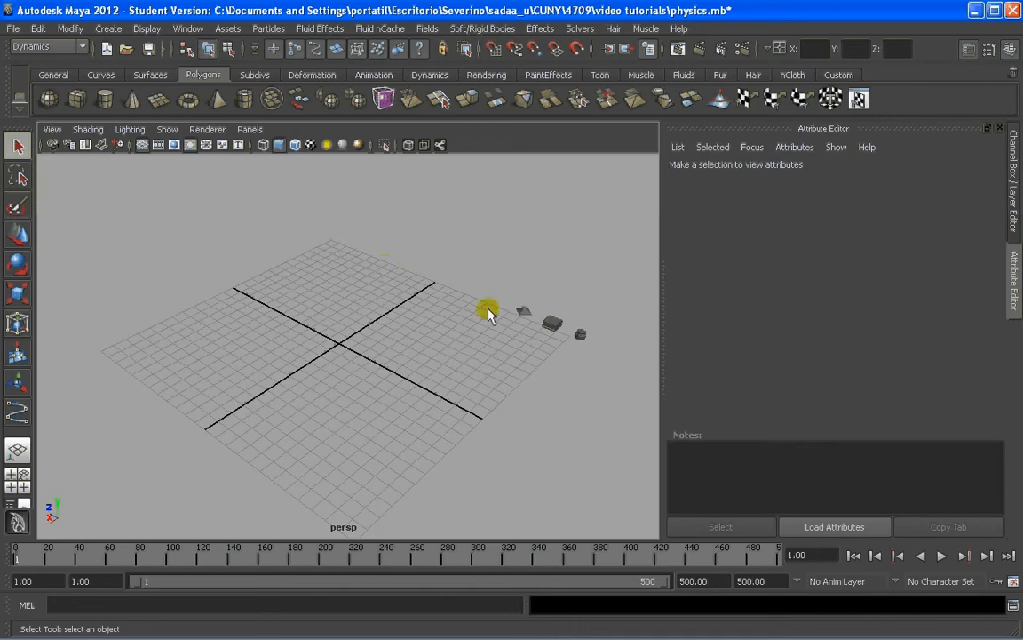
Step: Examine the three small objects beside the grid's edge up close
left_click_drag(487, 309, 429, 282, "alt")
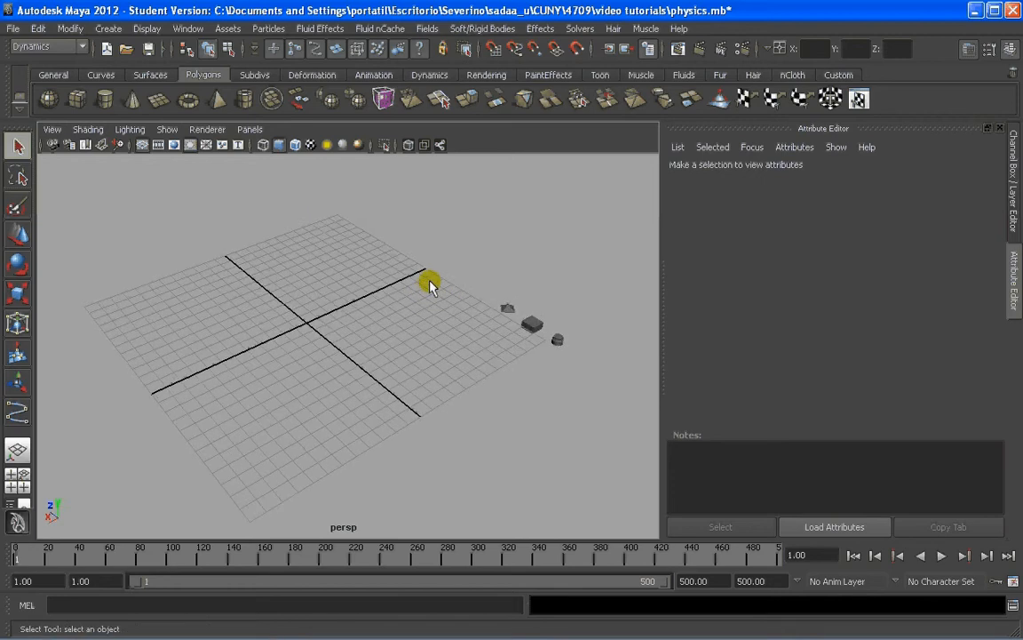
right_click_drag(423, 283, 539, 332, "alt")
middle_click_drag(544, 302, 377, 327, "alt")
middle_click_drag(558, 270, 421, 310, "alt")
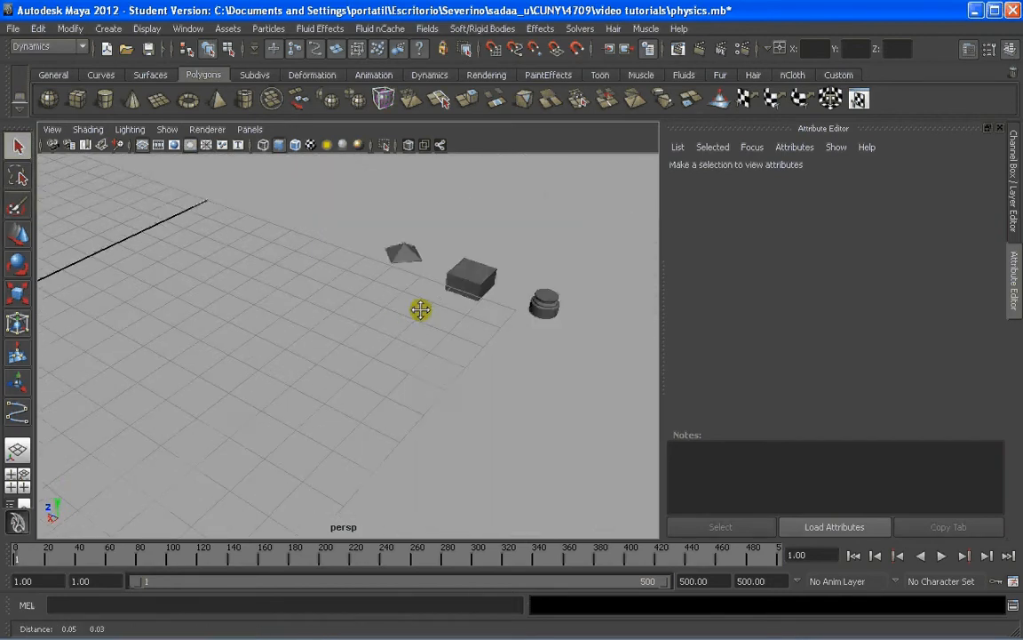
right_click_drag(420, 309, 529, 299, "alt")
middle_click_drag(544, 291, 521, 306, "alt")
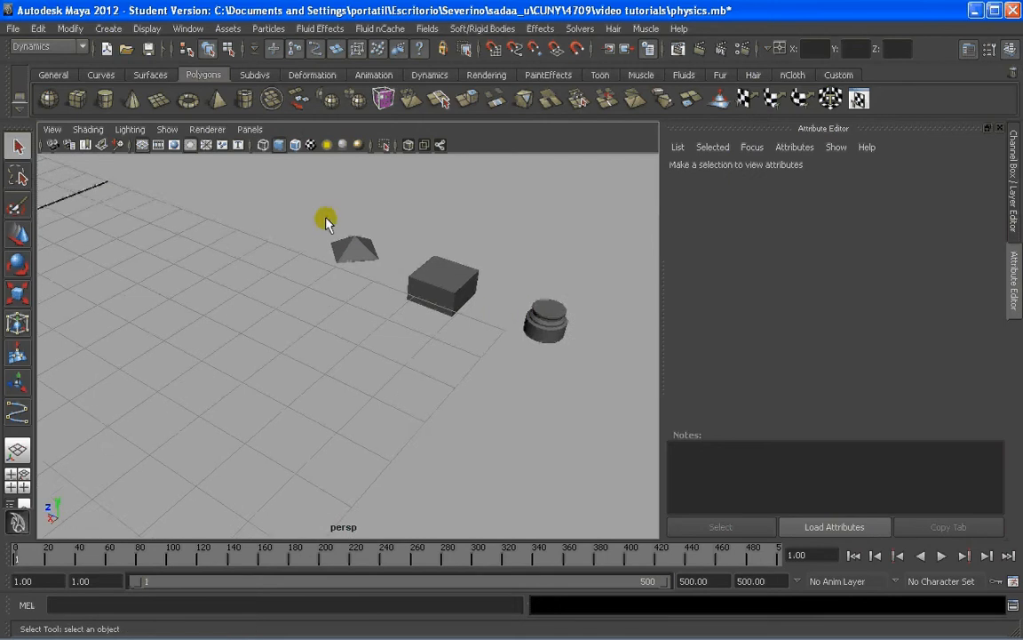
scroll(439, 365, "down", 5)
left_click_drag(517, 365, 476, 368, "alt")
right_click_drag(475, 368, 397, 361, "alt")
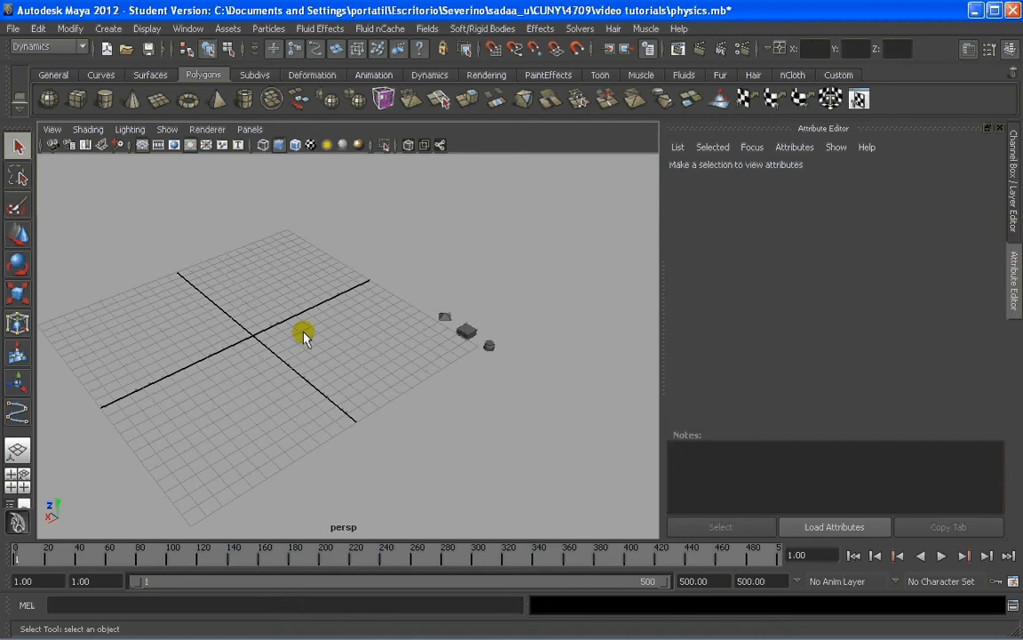
Step: Create a polygon sphere at the grid's centre and scale it up uniformly to roughly twice its size
middle_click_drag(295, 299, 409, 315, "alt")
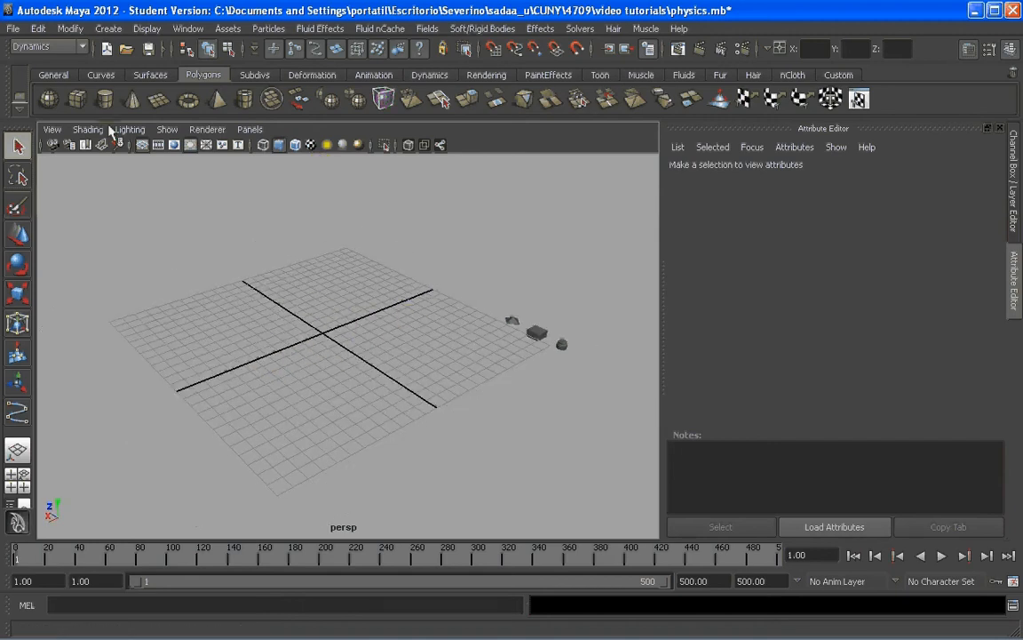
left_click(49, 99)
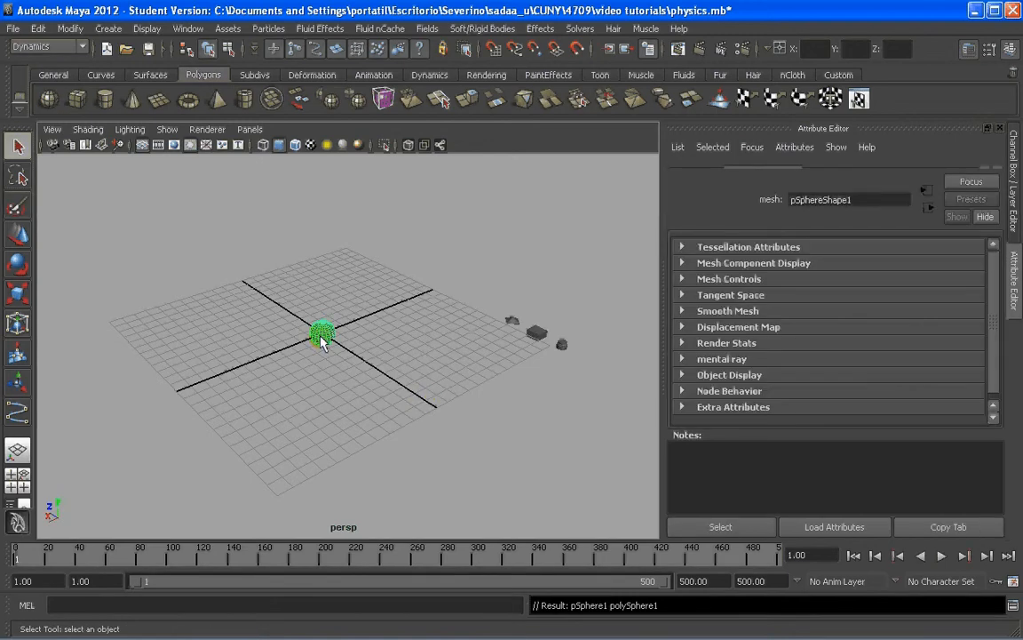
key("r")
left_click_drag(324, 333, 334, 334)
left_click(372, 368)
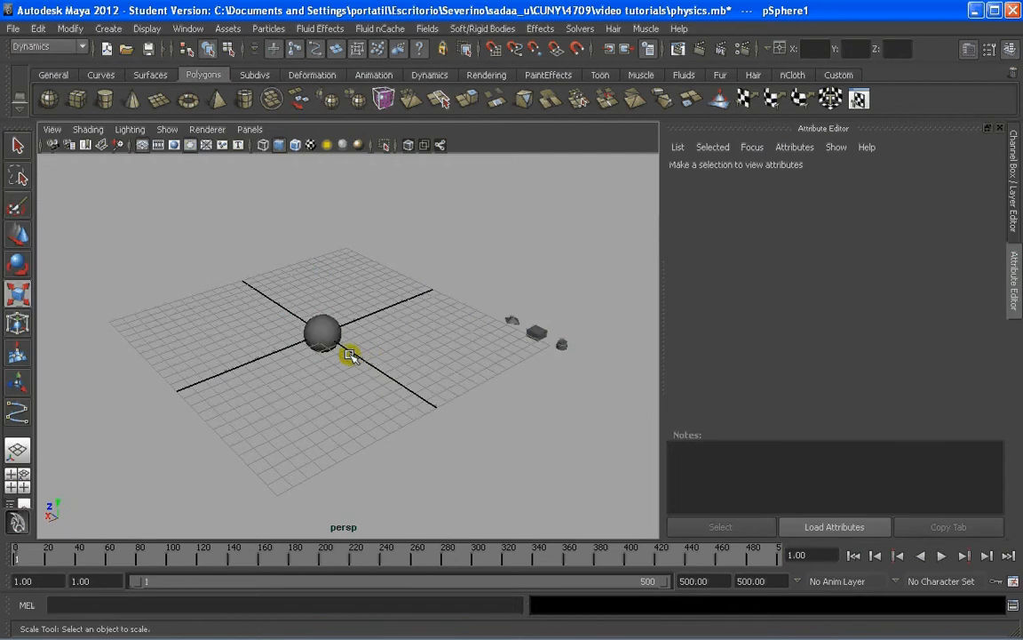
Step: Emit particles from the sphere with a Surface emitter at a rate of 30 particles/sec
scroll(349, 333, "up", 3)
left_click(352, 356)
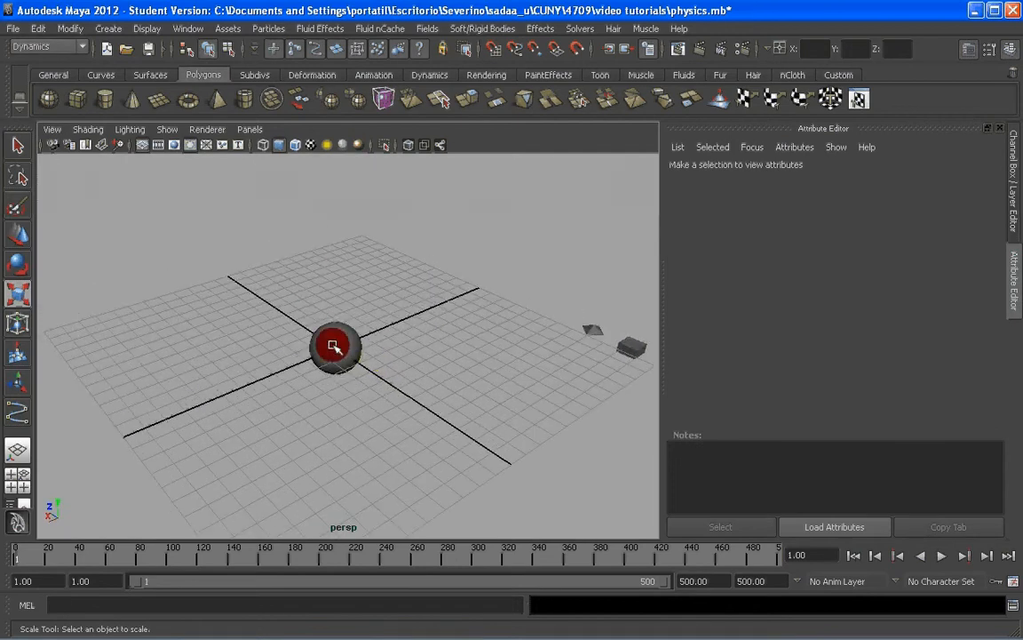
left_click(488, 352)
key("ctrl+z")
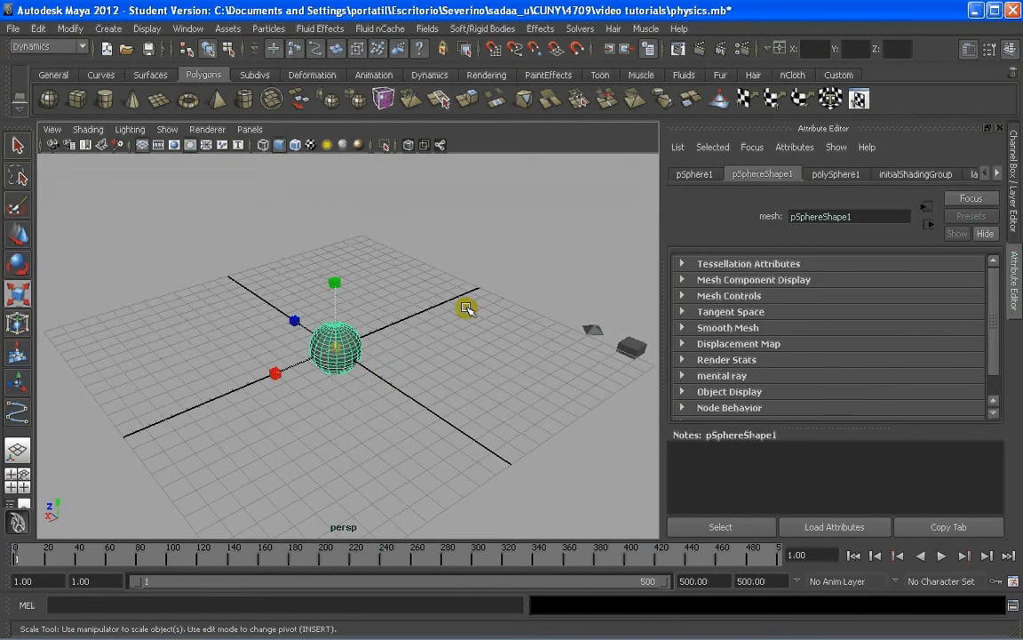
left_click(267, 28)
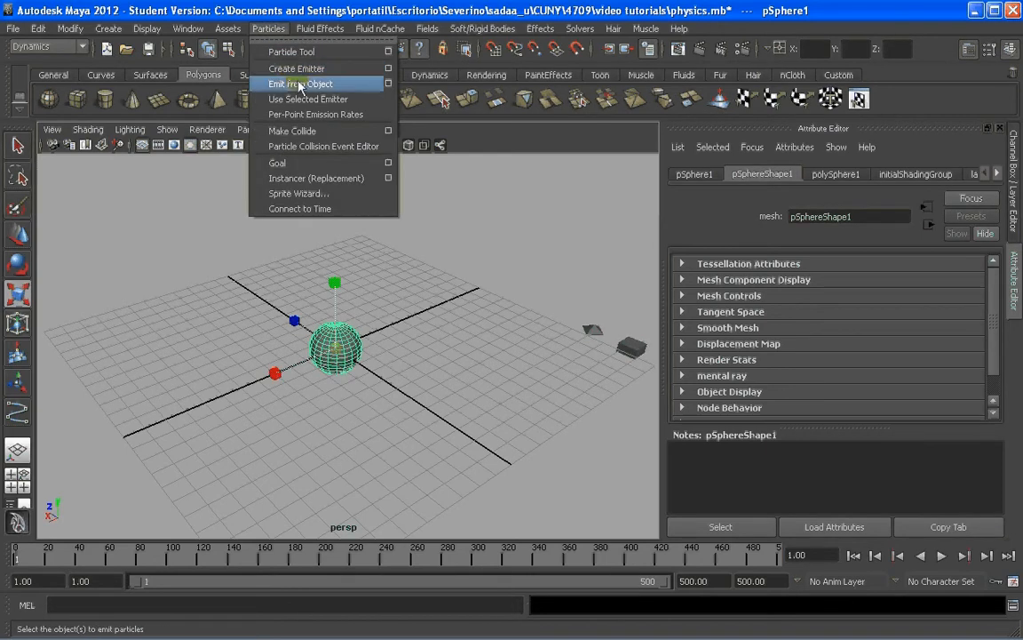
left_click(389, 84)
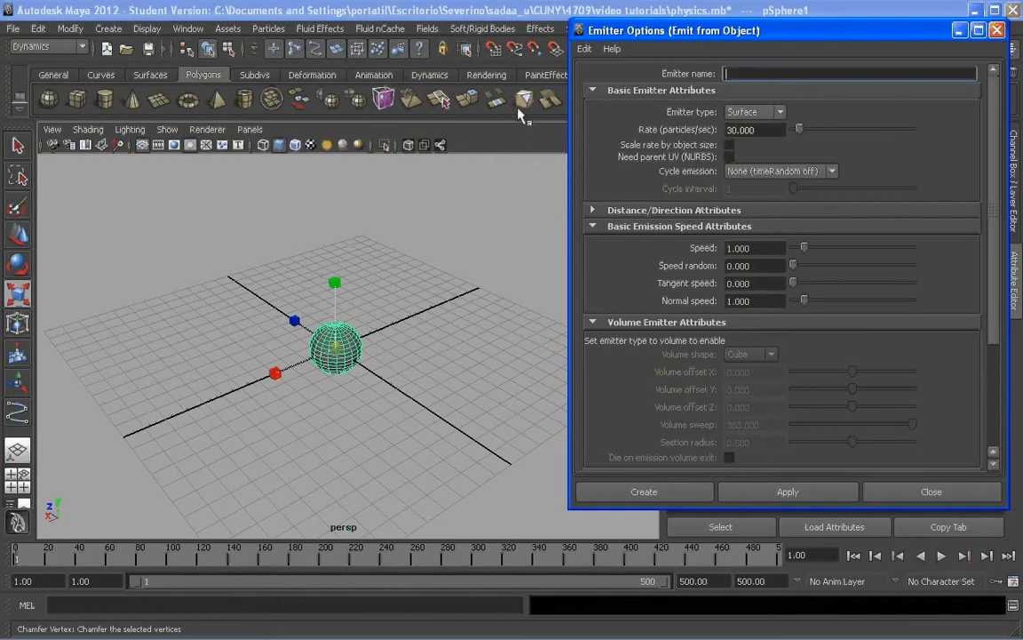
left_click(755, 112)
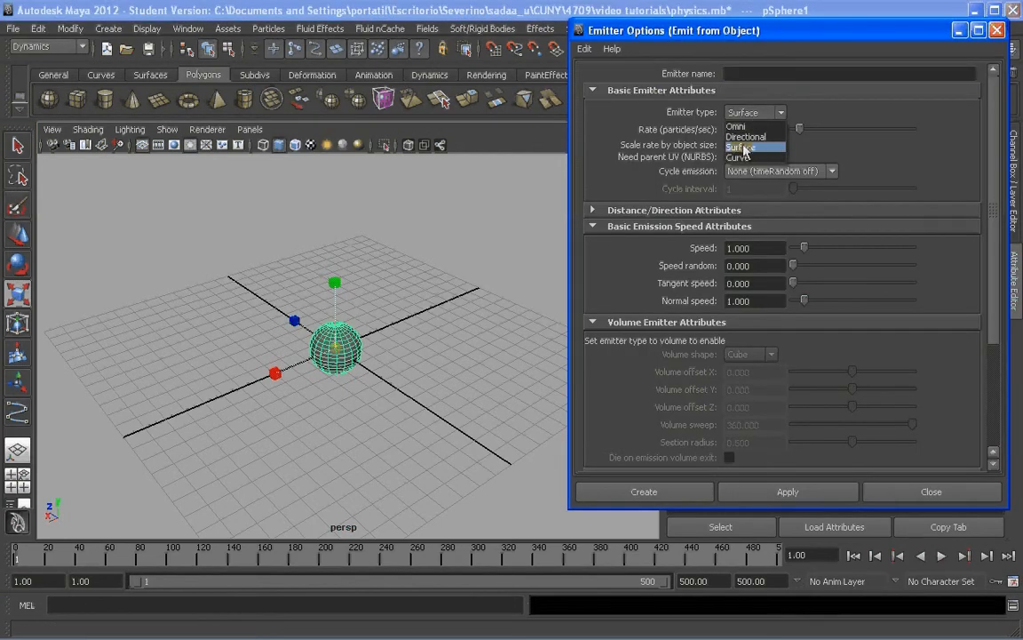
left_click(751, 148)
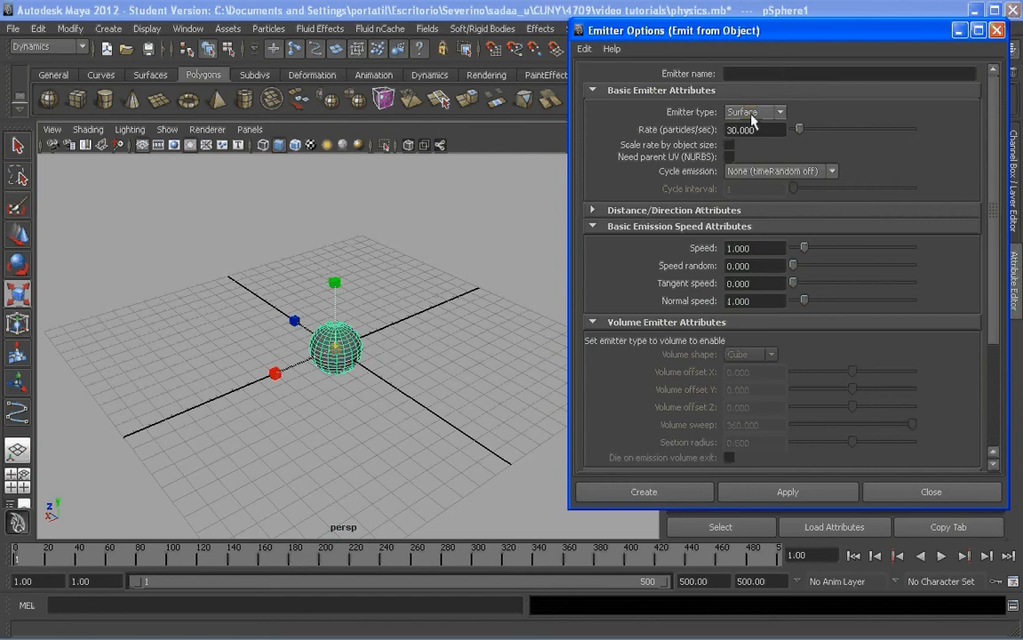
left_click(744, 130)
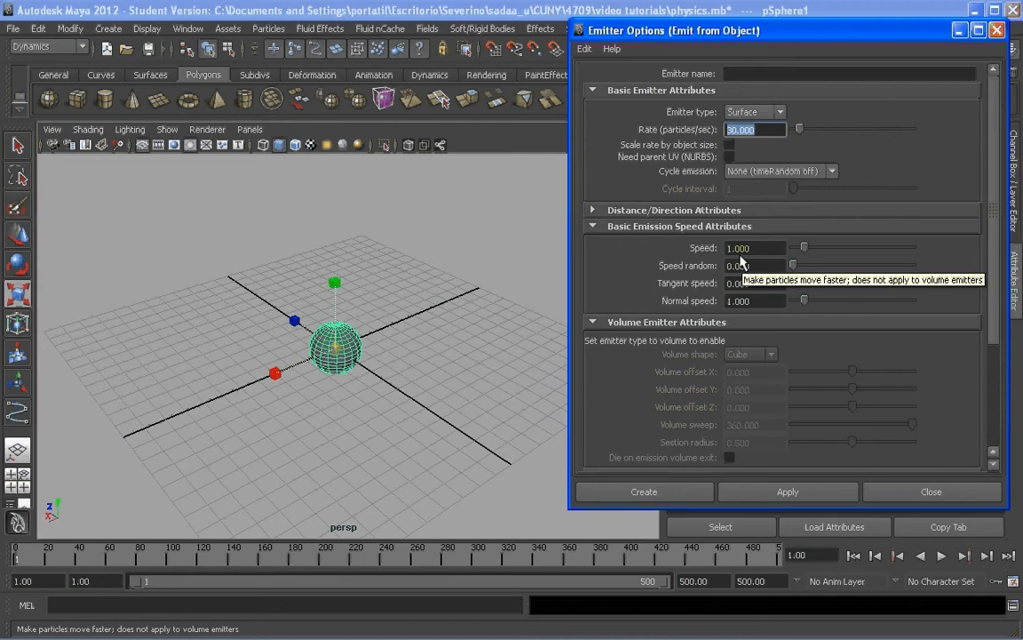
left_click(645, 494)
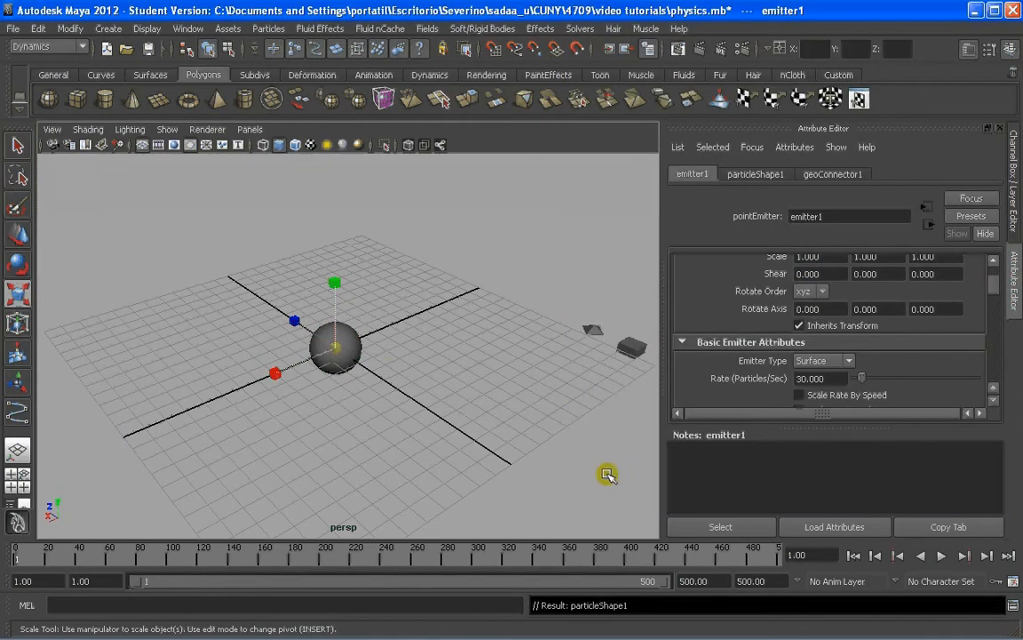
left_click(386, 366)
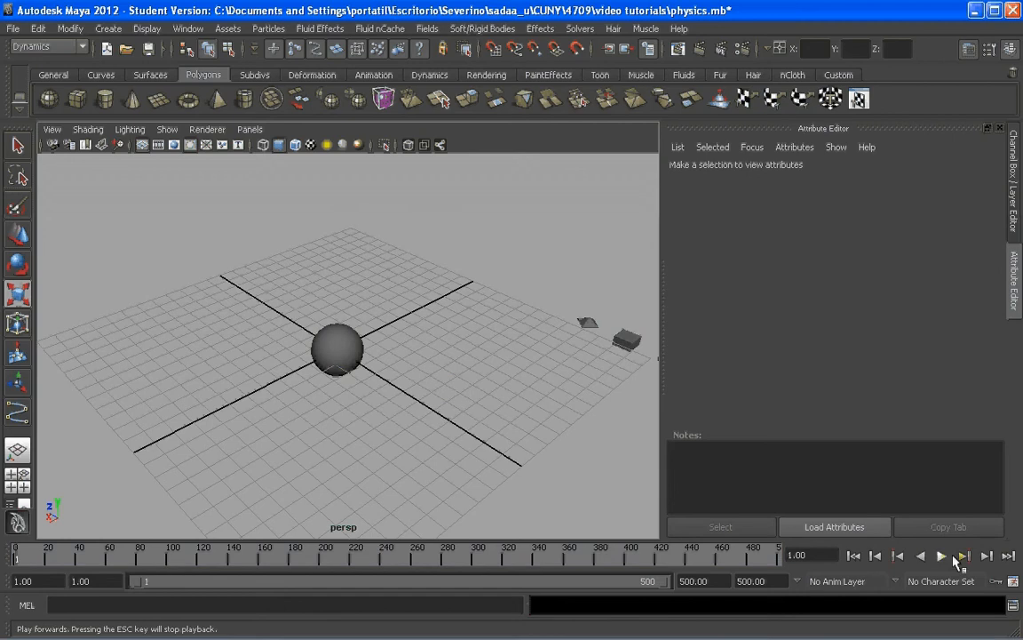
Step: Play the particle simulation to about frame 144, inspect the emission around the sphere, and return to the first frame
left_click(943, 556)
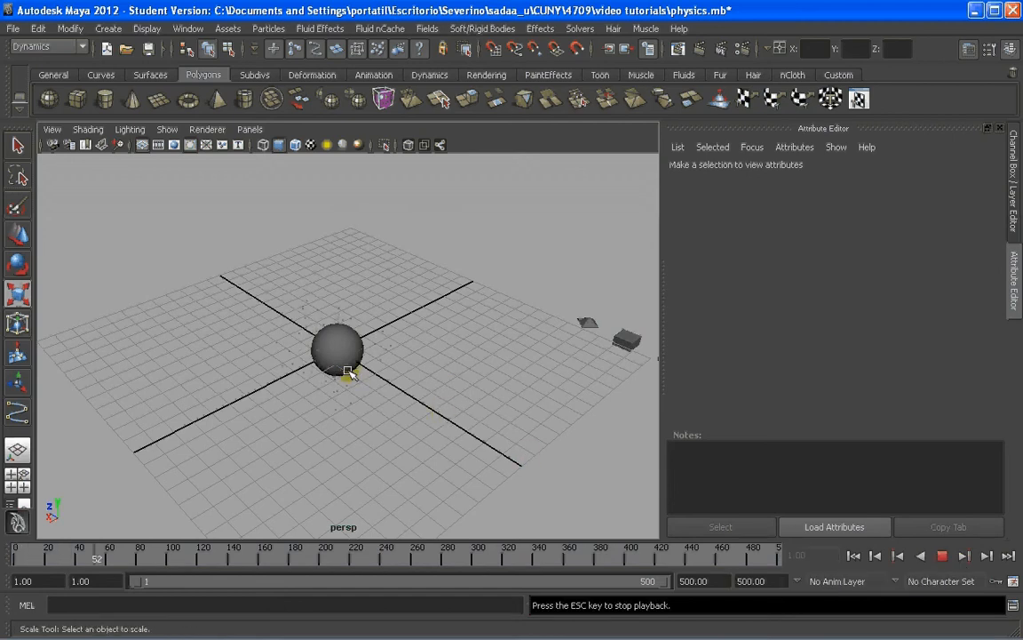
left_click_drag(351, 374, 362, 400, "alt")
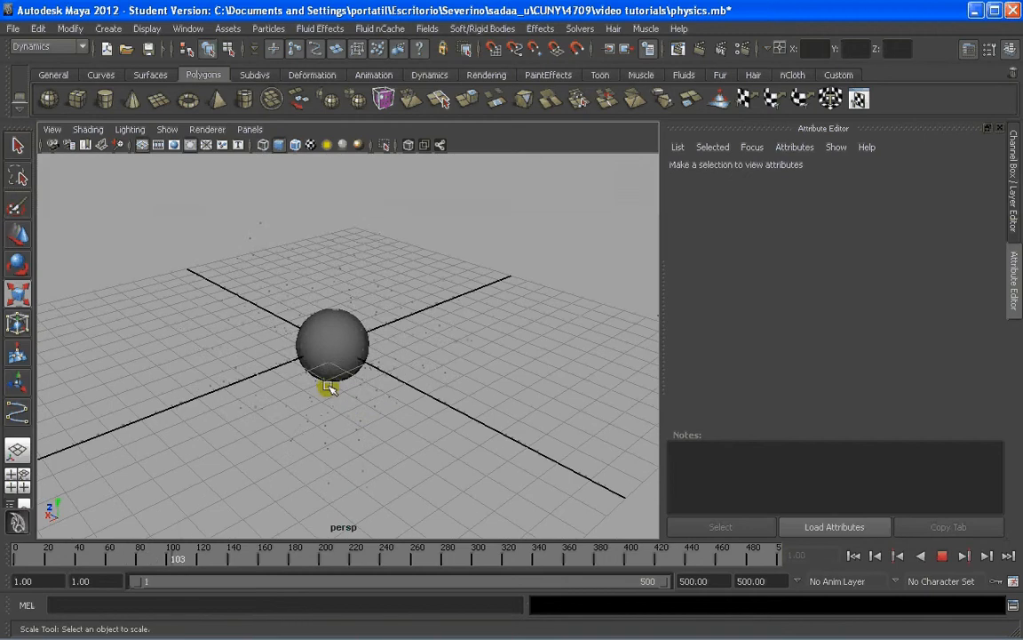
left_click(943, 557)
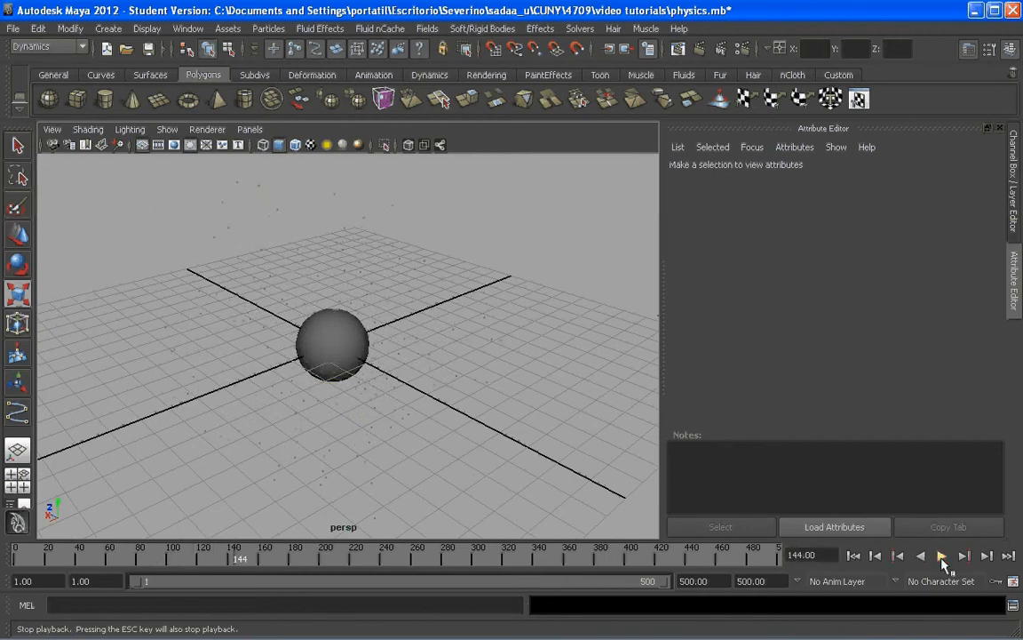
left_click_drag(368, 364, 381, 361, "alt")
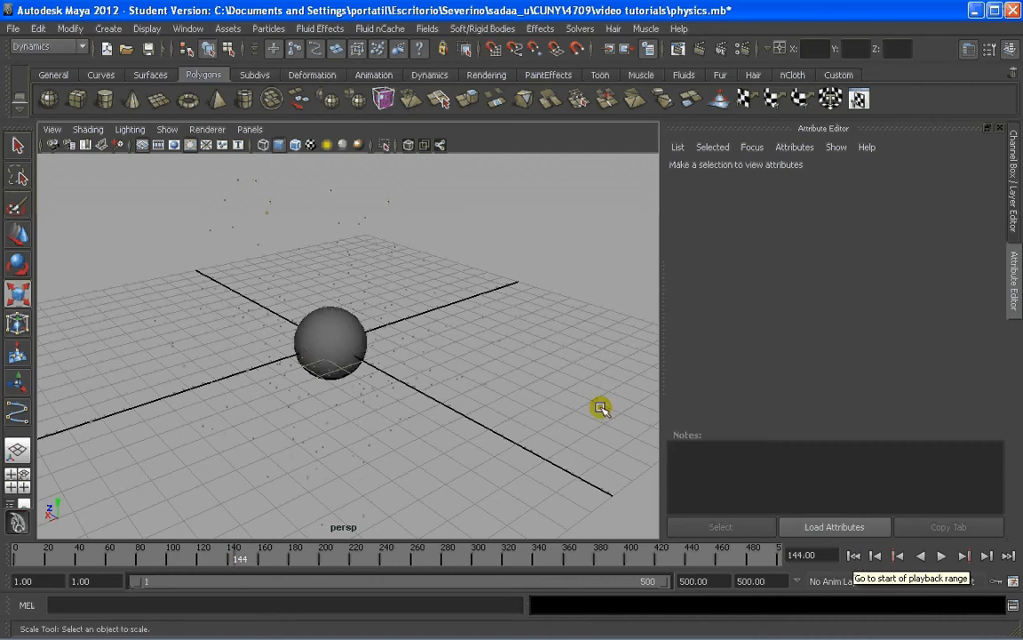
left_click_drag(600, 407, 598, 419, "alt")
middle_click_drag(498, 389, 484, 376, "alt")
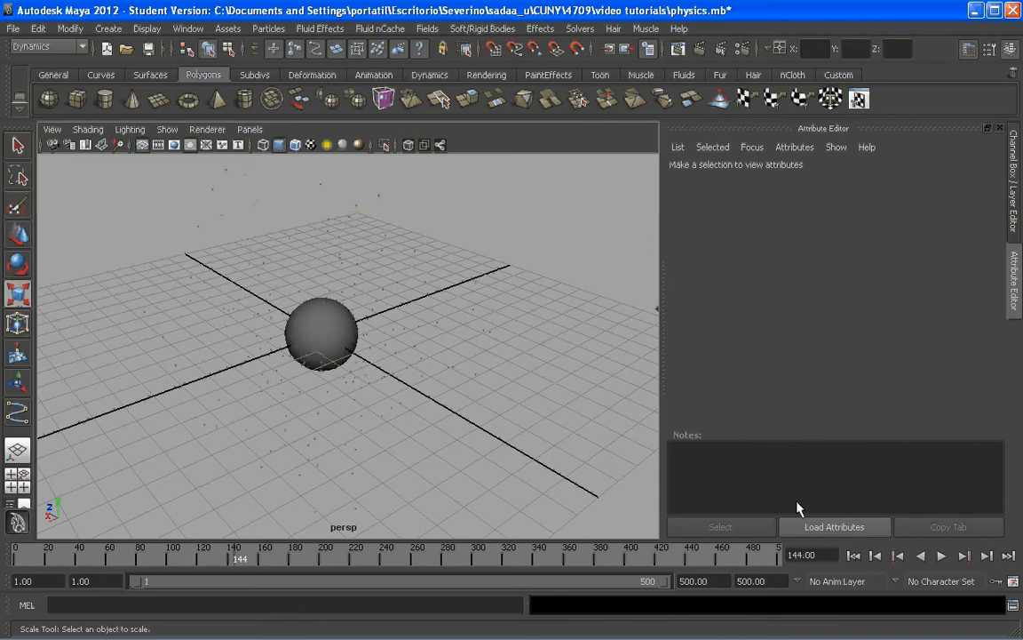
left_click(854, 557)
Step: Animate the sphere along the X axis from the grid's centre to its edge, with keyframes at frames 1 and 153
left_click(327, 333)
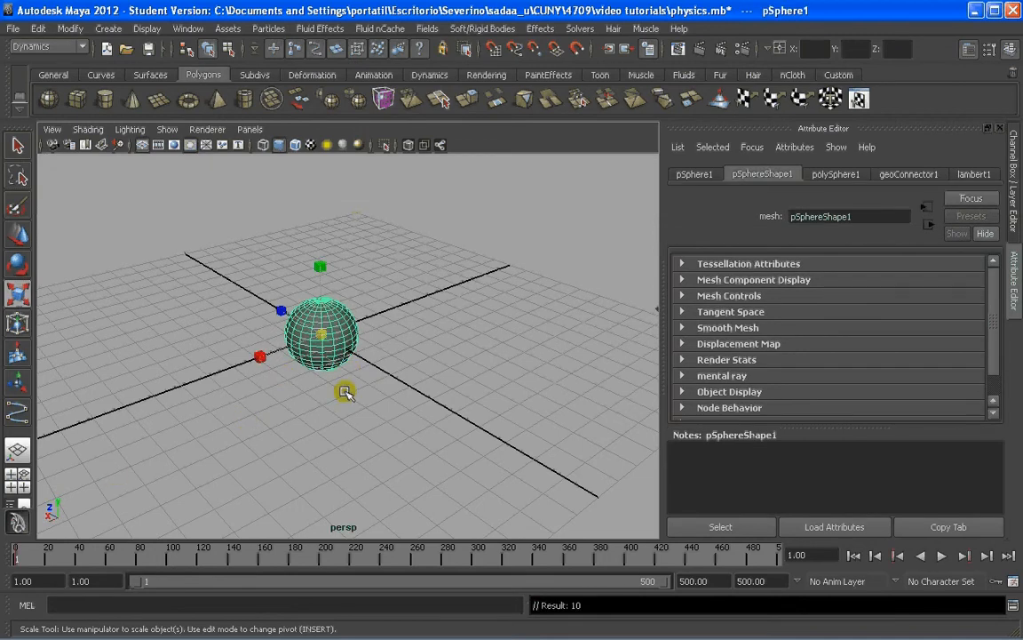
left_click_drag(249, 552, 260, 556)
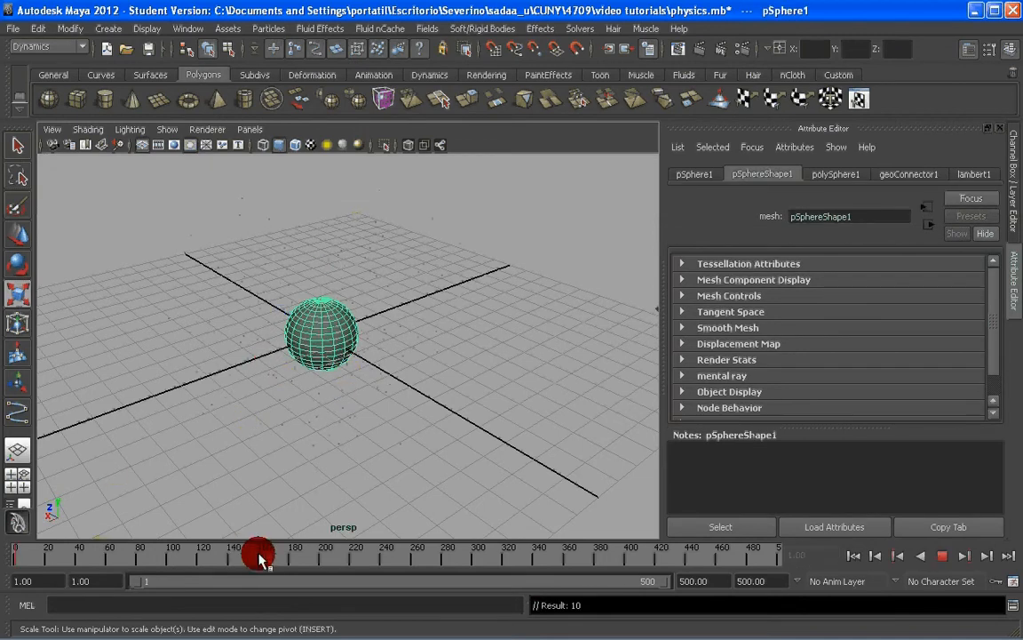
scroll(304, 412, "down", 3)
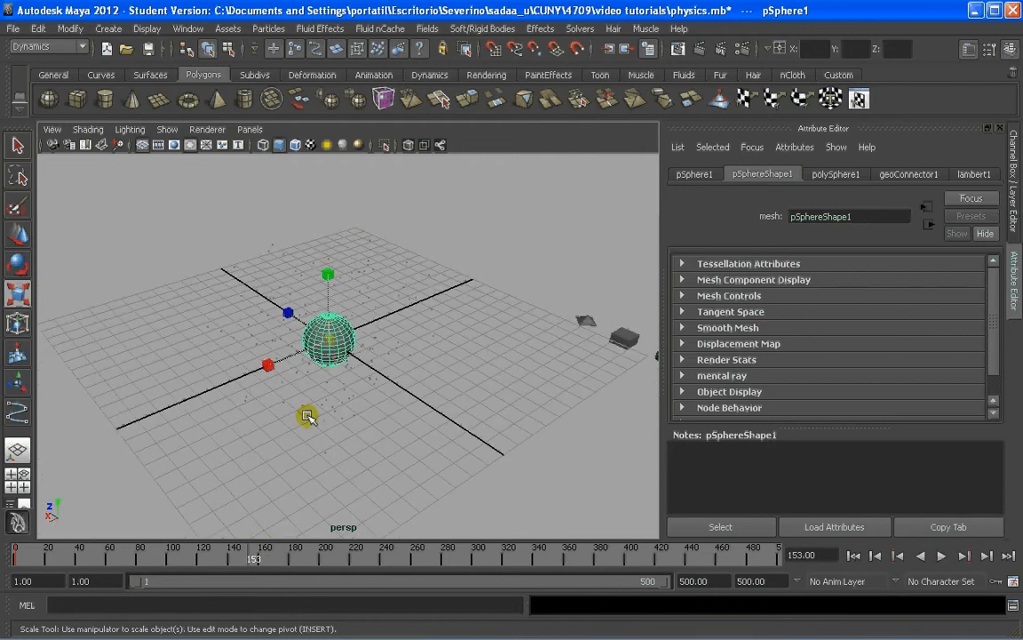
key("w")
left_click_drag(280, 358, 90, 443)
Step: Play the animation from the start to about frame 176 and examine the particle trail left by the moving sphere
left_click(853, 555)
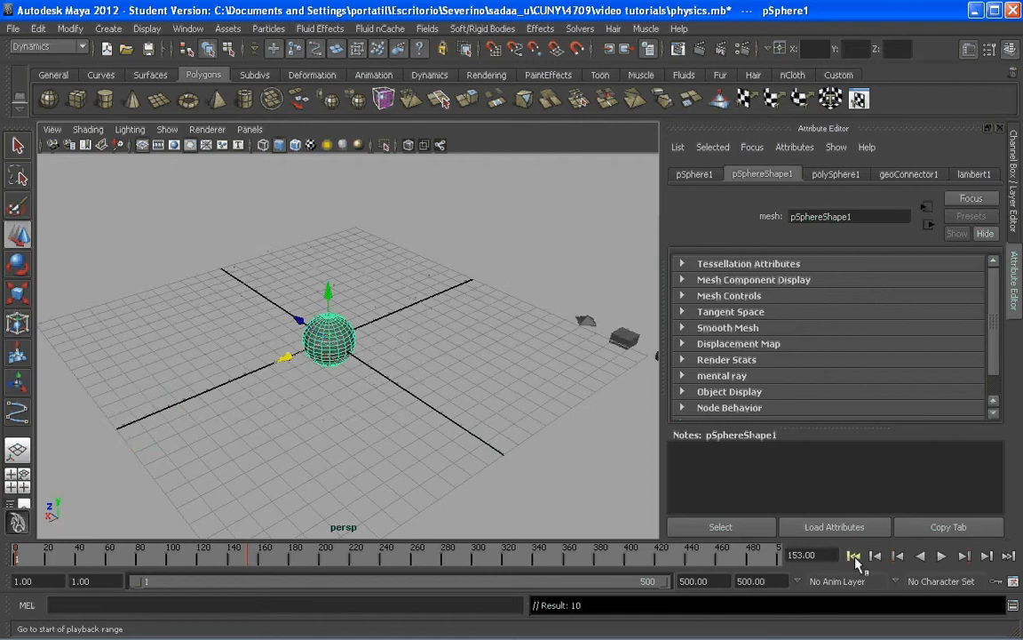
left_click(371, 443)
scroll(323, 354, "up", 2)
left_click(941, 555)
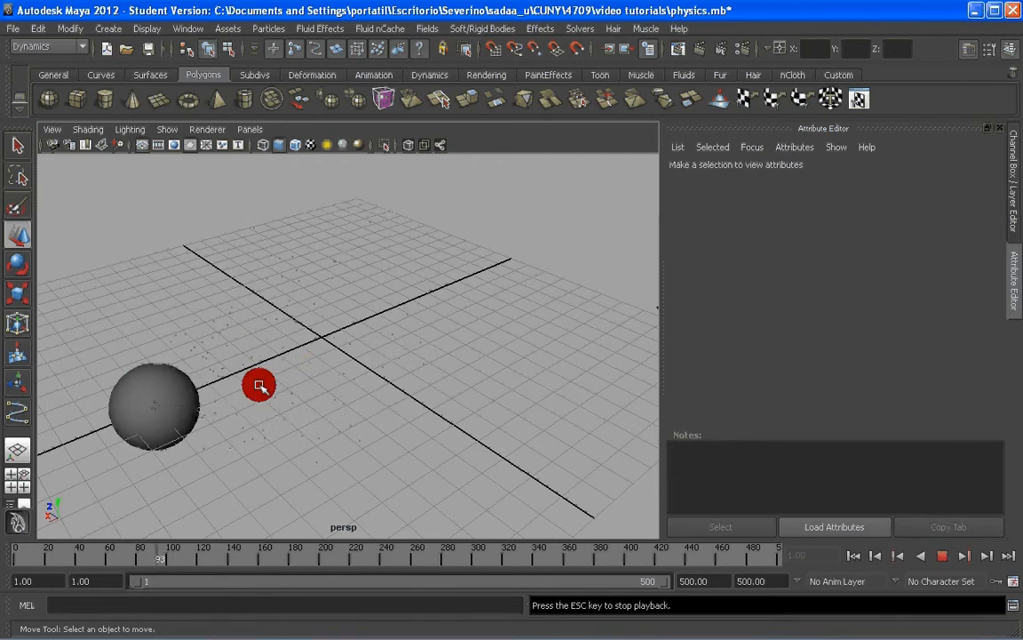
middle_click_drag(258, 381, 354, 320, "alt")
scroll(355, 320, "down", 3)
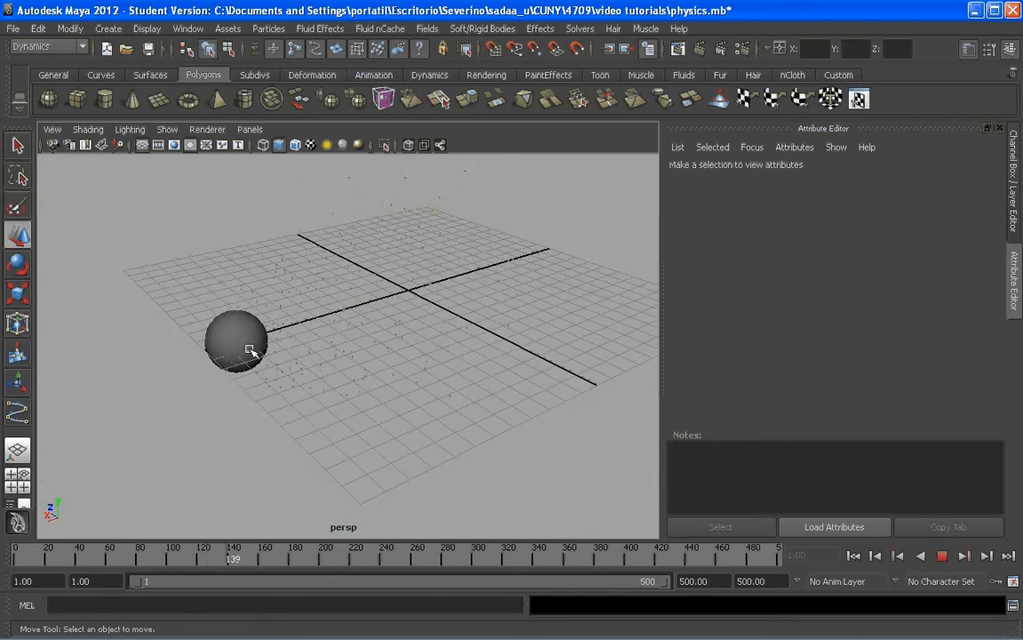
left_click(941, 557)
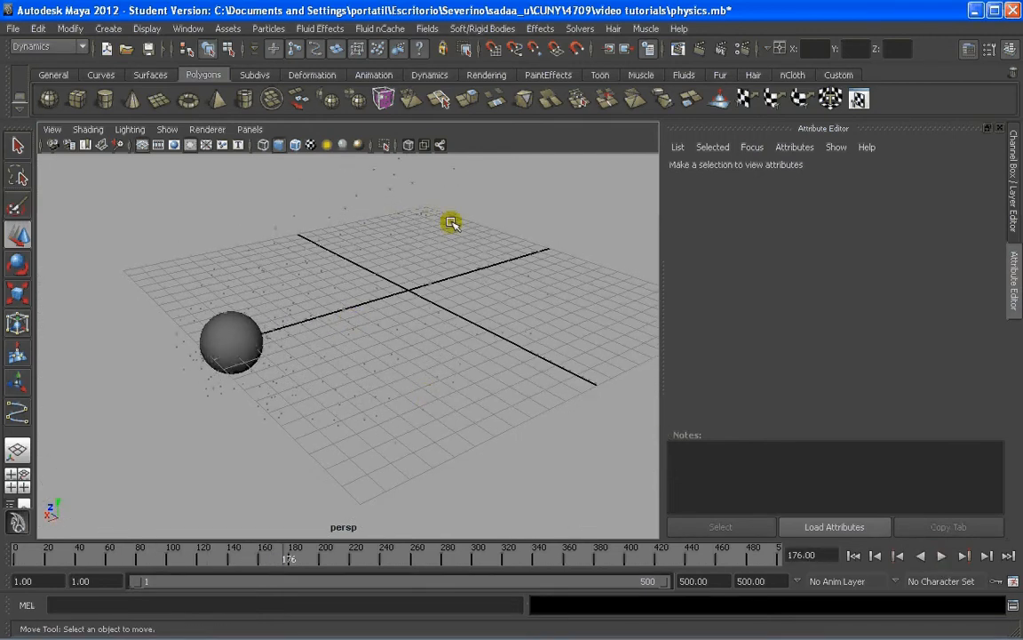
middle_click_drag(430, 309, 391, 334, "alt")
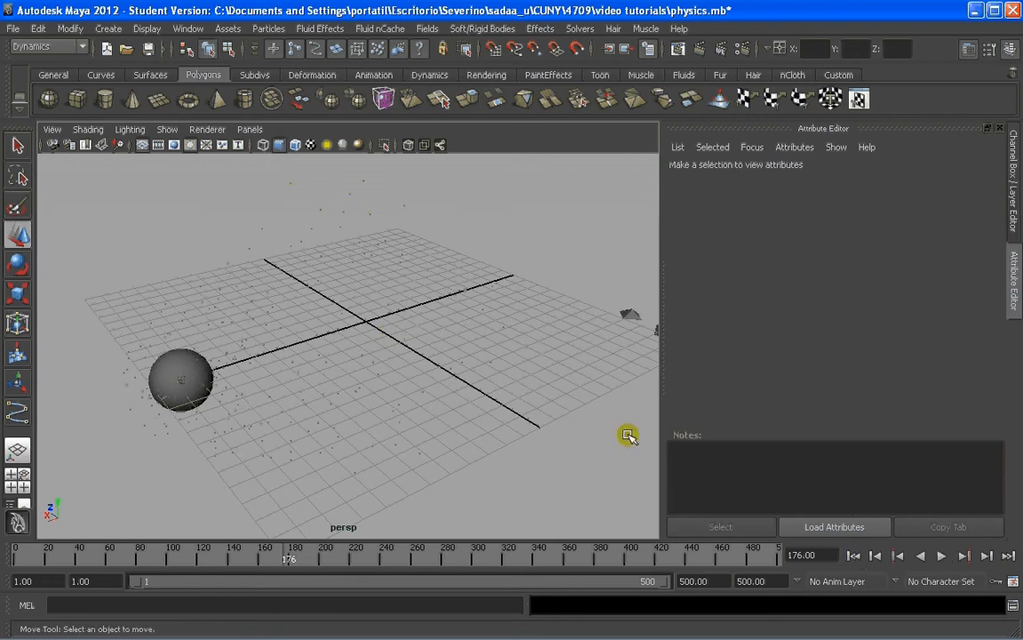
left_click_drag(458, 379, 471, 394, "alt")
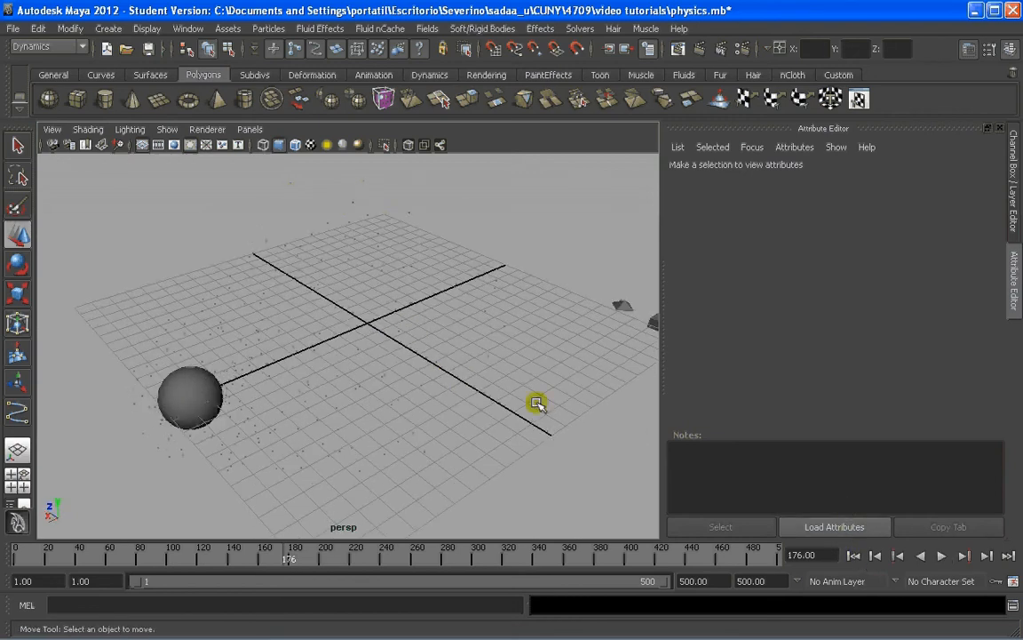
Step: Undo the sphere's movement and its keyframes
key("ctrl+z")
key("ctrl+z")
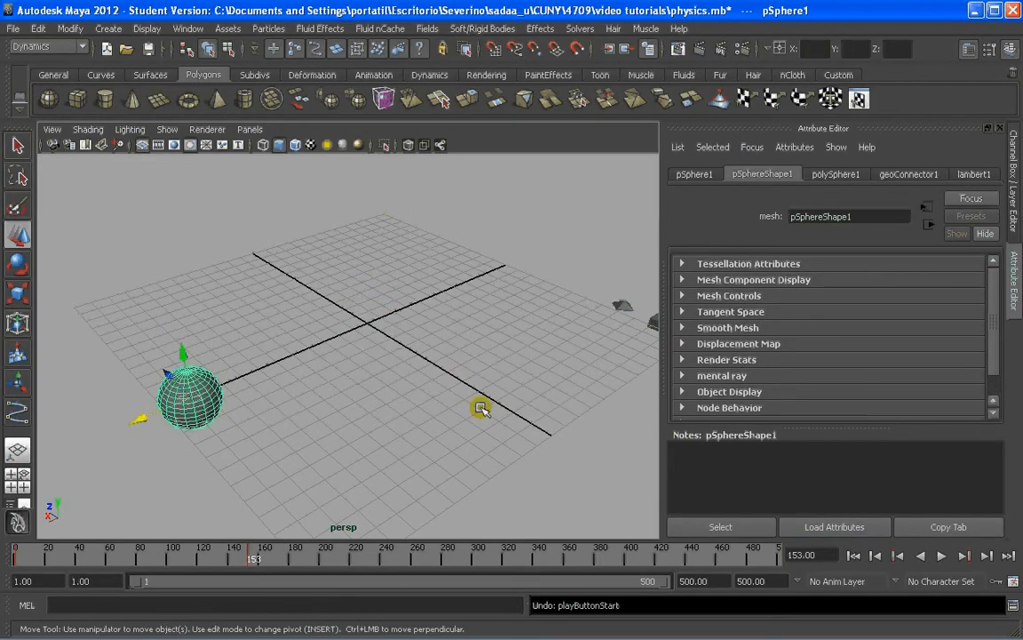
key("ctrl+z")
key("ctrl+z")
key("ctrl+z")
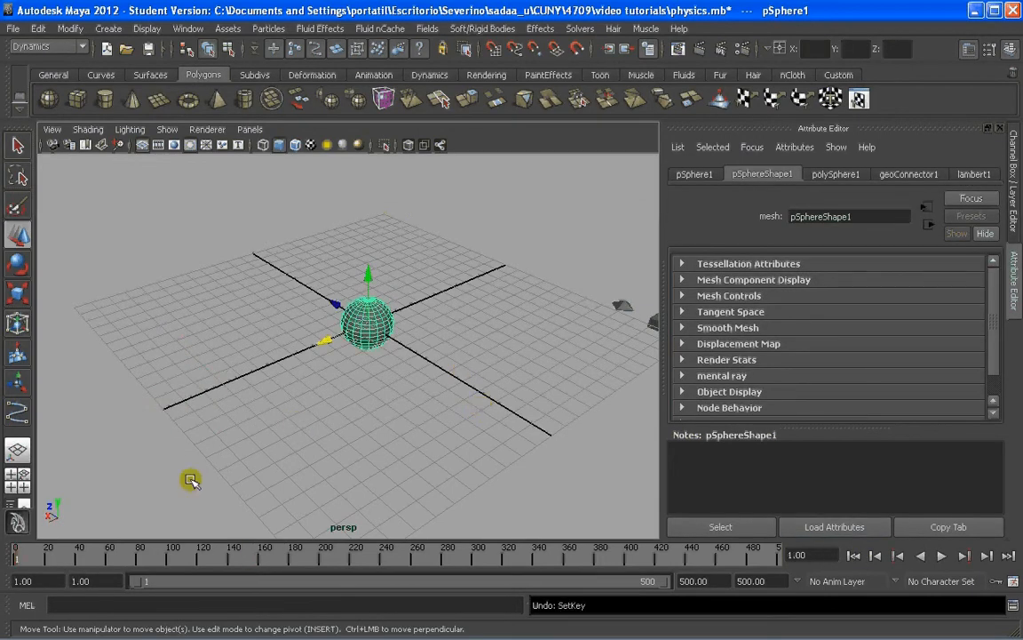
Step: Replay the particle emission from the stationary sphere with a closer view, stopping at about frame 119
left_click(191, 479)
left_click_drag(390, 388, 364, 395, "alt")
right_click_drag(364, 395, 450, 324, "alt")
middle_click_drag(451, 325, 333, 344, "alt")
left_click_drag(333, 345, 409, 324, "alt")
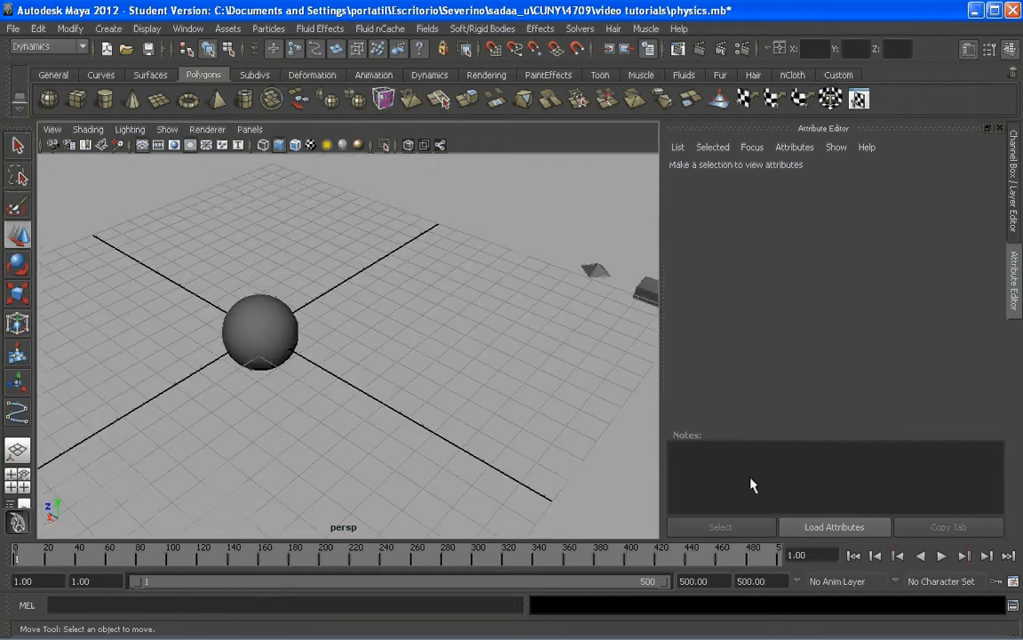
left_click(942, 555)
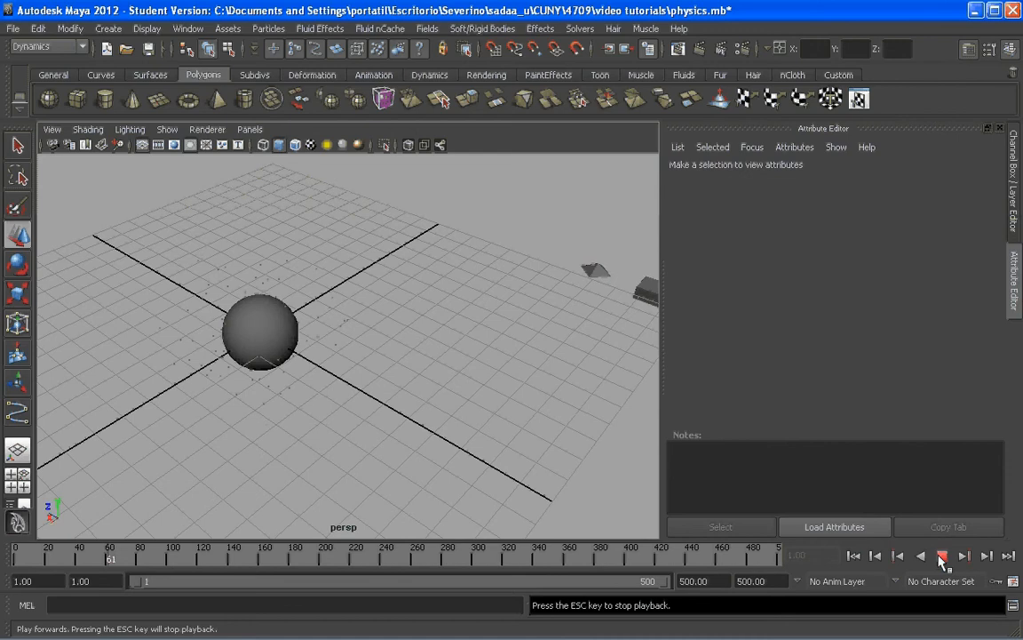
left_click(942, 555)
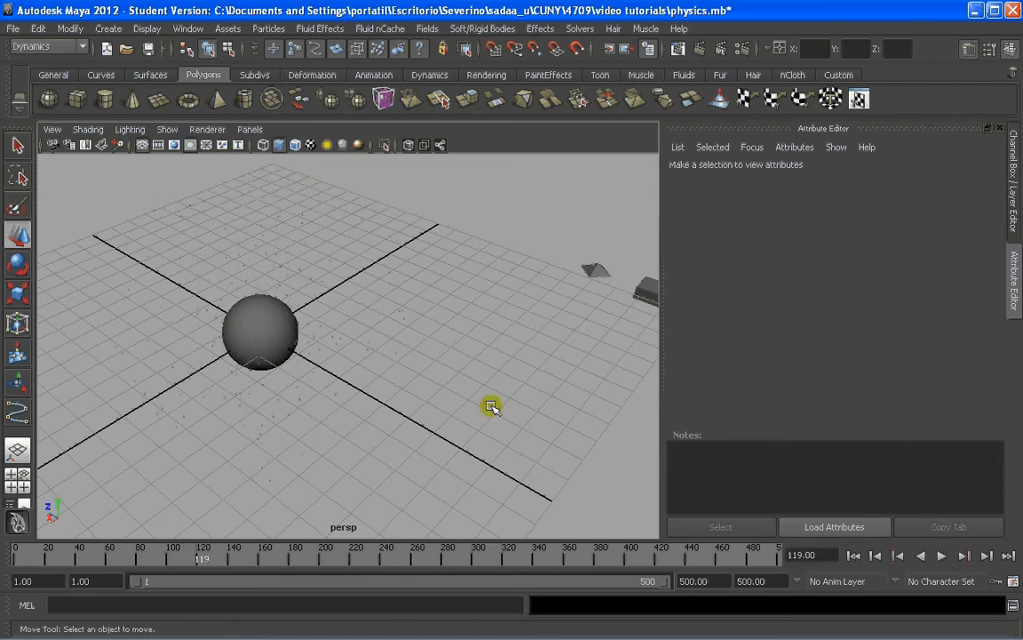
Step: Add a Newton field to the emitted particles with magnitude 0.5, attenuation 1 and minimum distance 0.2
left_click_drag(491, 406, 462, 386, "alt")
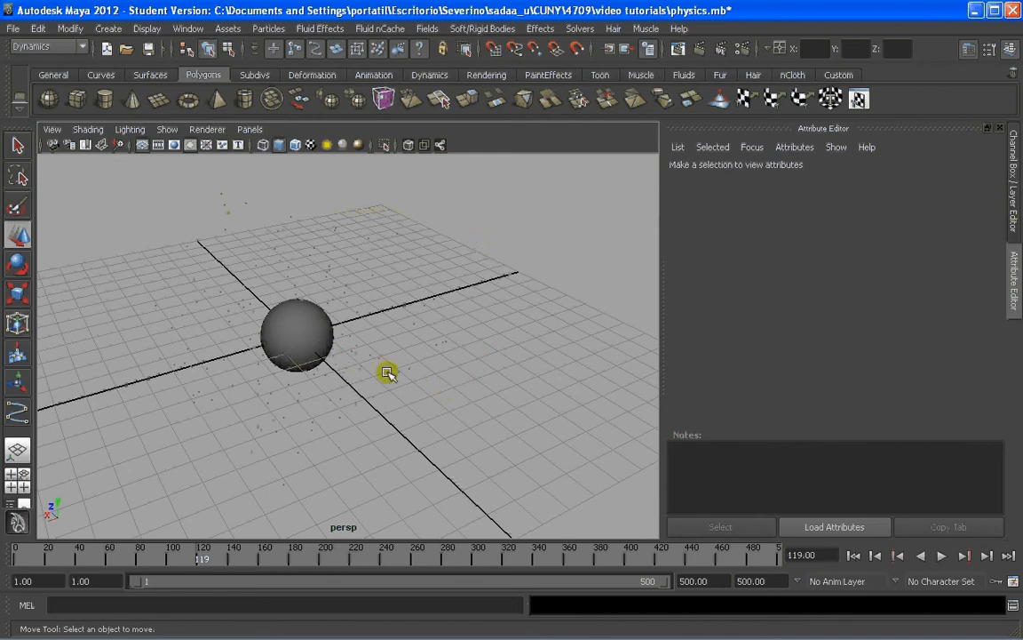
left_click_drag(477, 210, 375, 256)
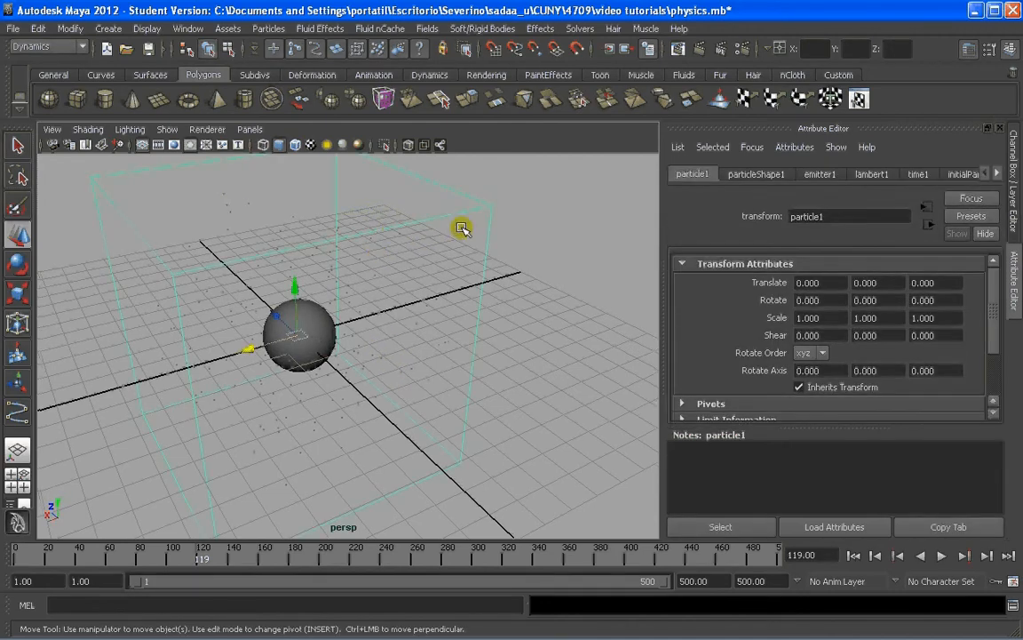
left_click(428, 29)
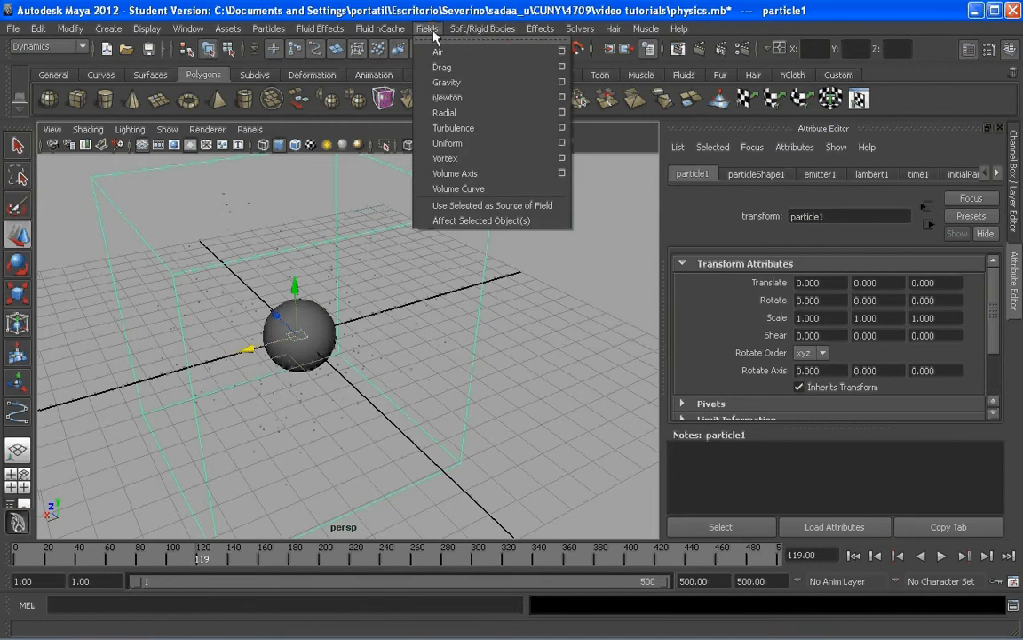
left_click(561, 98)
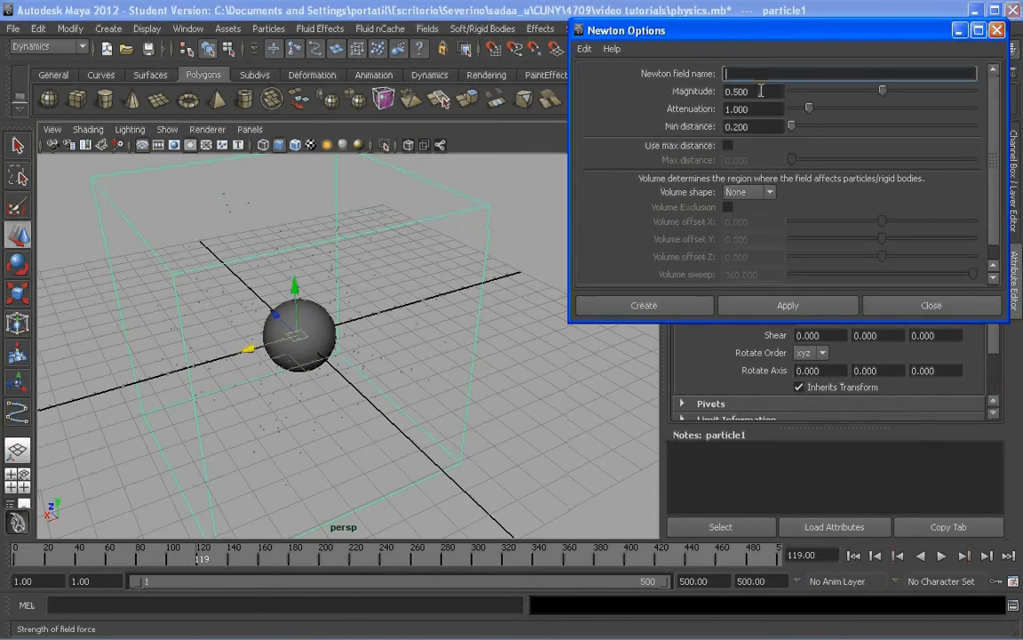
left_click(671, 306)
left_click(548, 349)
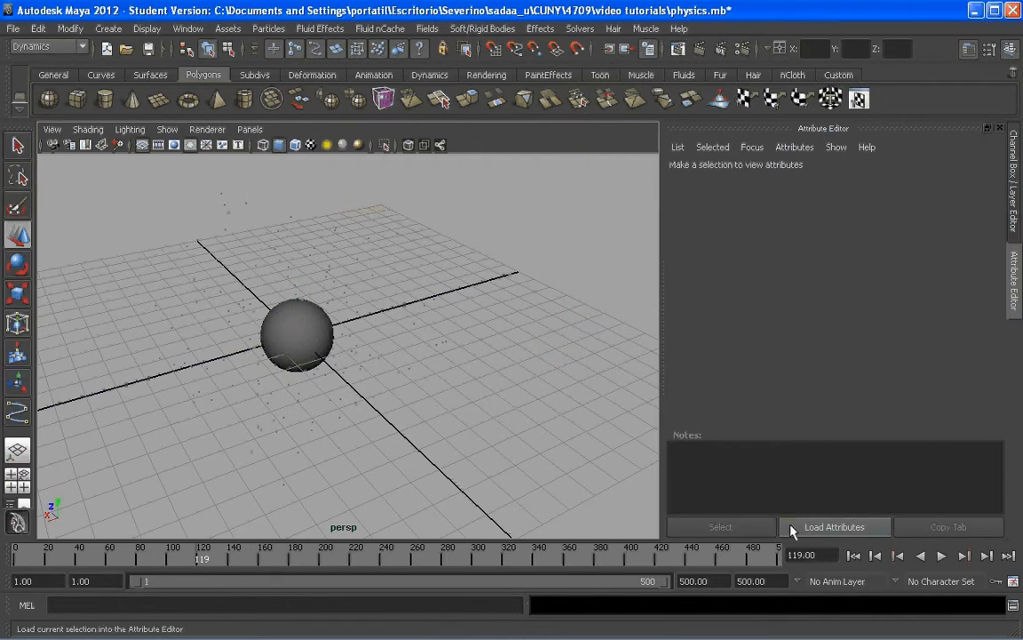
Step: Replay the particle emission from the start under the Newton field, stopping at about frame 45
left_click_drag(415, 369, 403, 370, "alt")
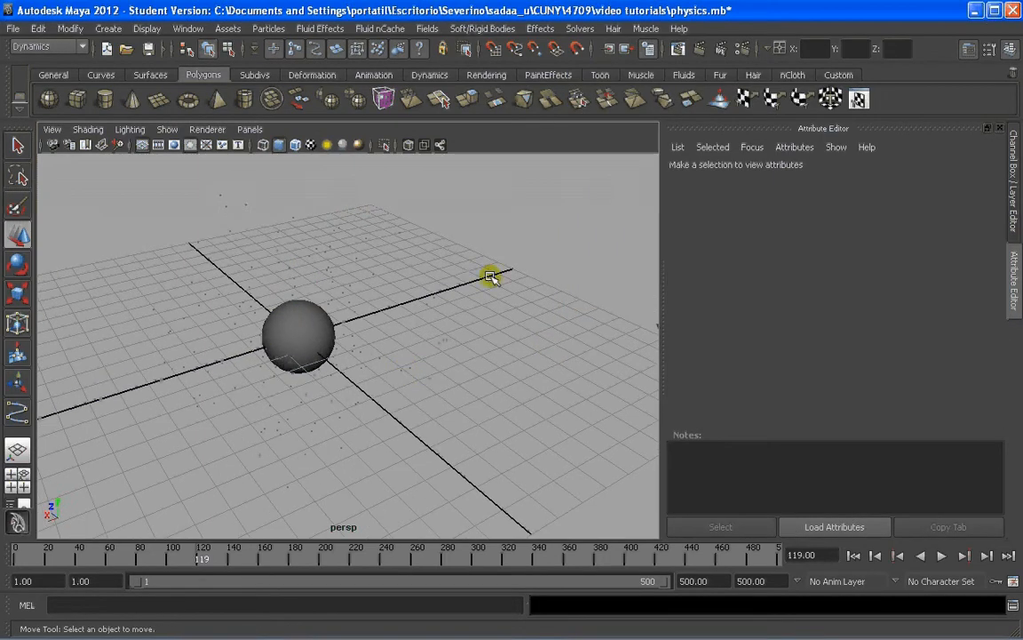
left_click(854, 555)
left_click(942, 557)
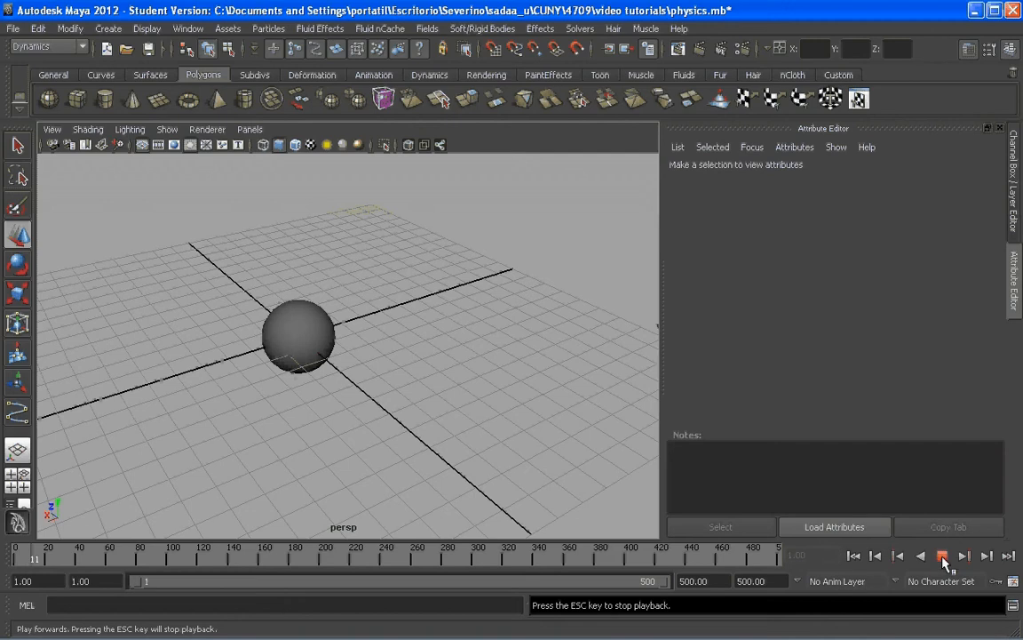
left_click(943, 557)
Step: Set the particles' render type to Spheres with a radius of 0.199
left_click_drag(455, 250, 369, 343)
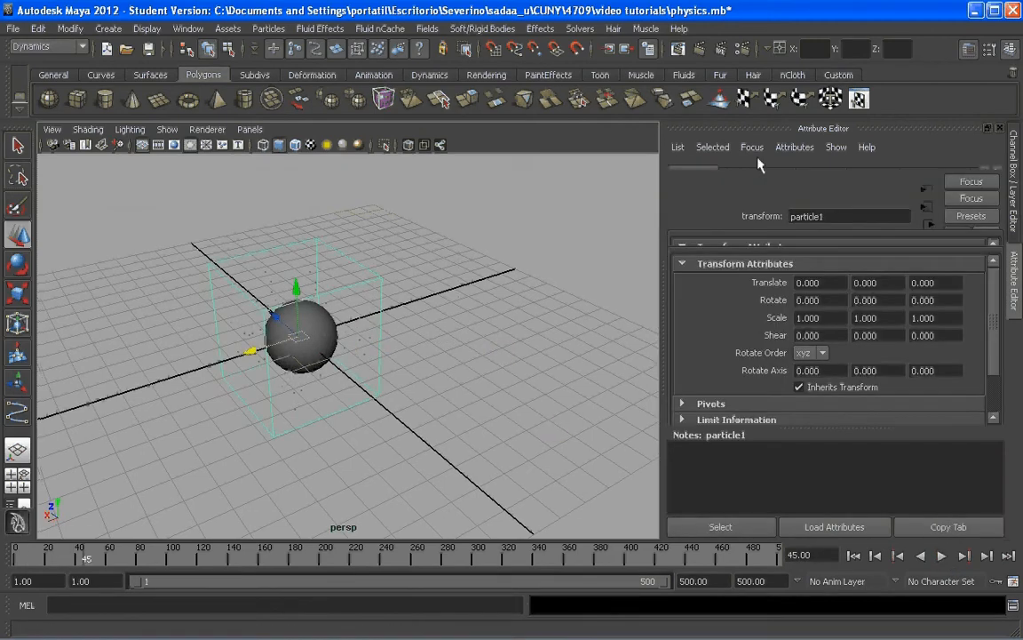
left_click(755, 175)
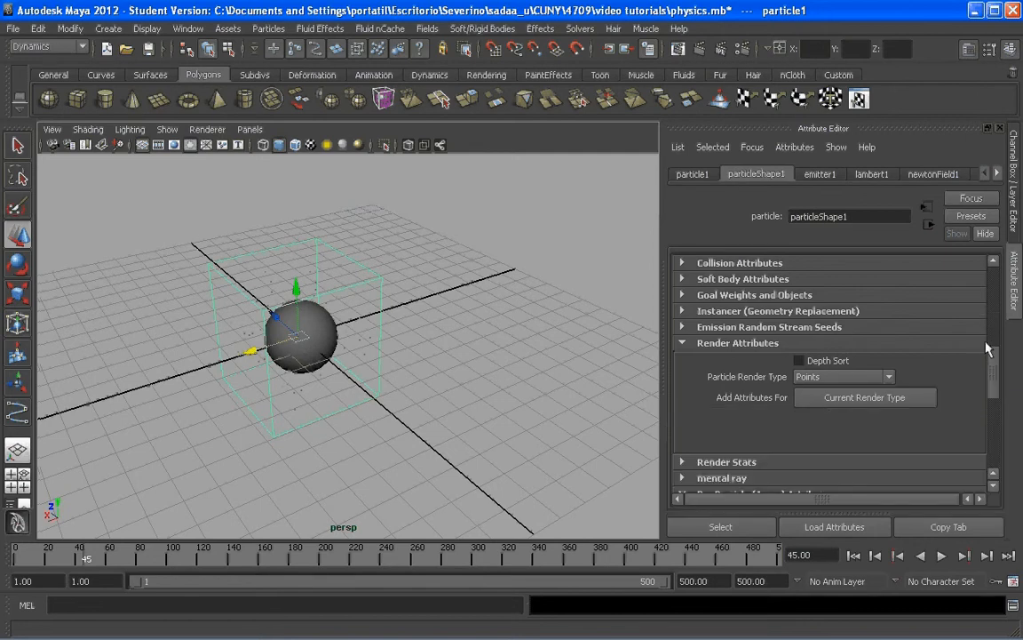
left_click_drag(988, 349, 993, 370)
left_click(843, 344)
left_click(844, 407)
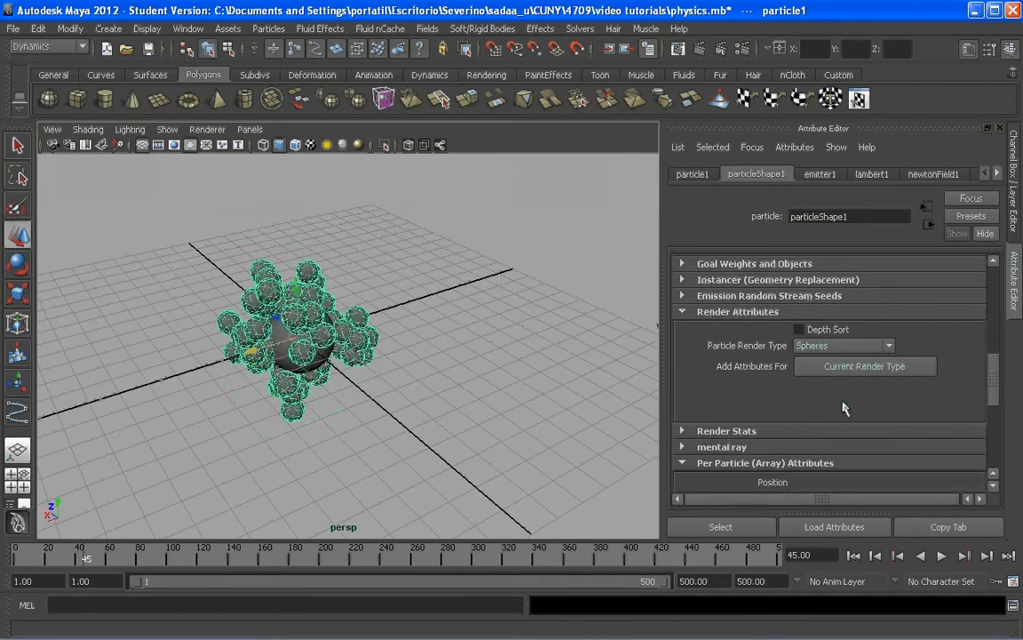
left_click(800, 368)
left_click_drag(877, 410, 859, 412)
Step: Replay the emission of the sphere-shaped particles from the start, stopping at about frame 125
left_click(605, 423)
left_click(857, 558)
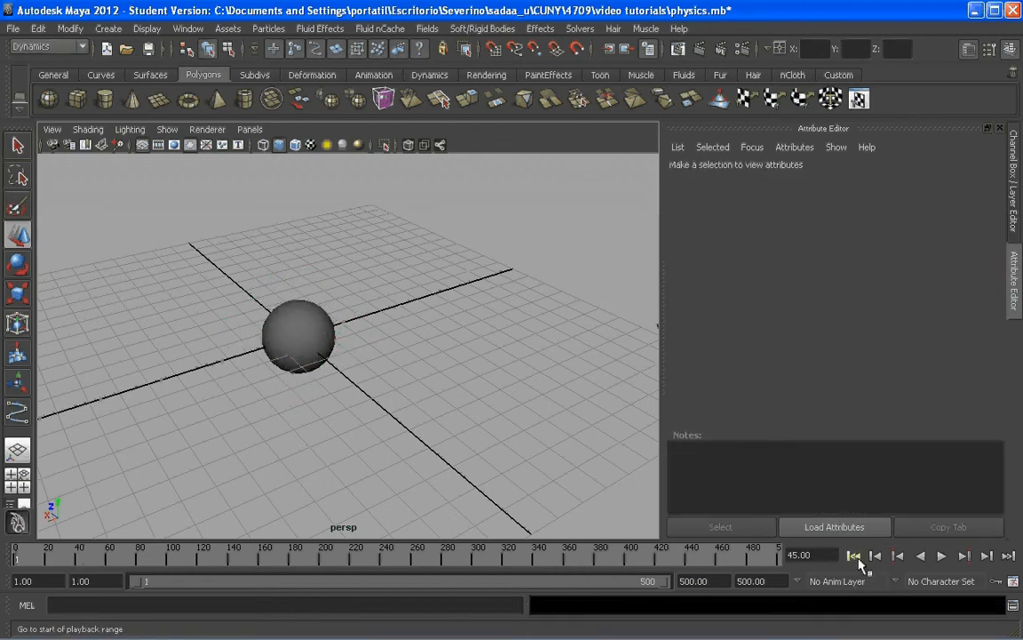
left_click(943, 557)
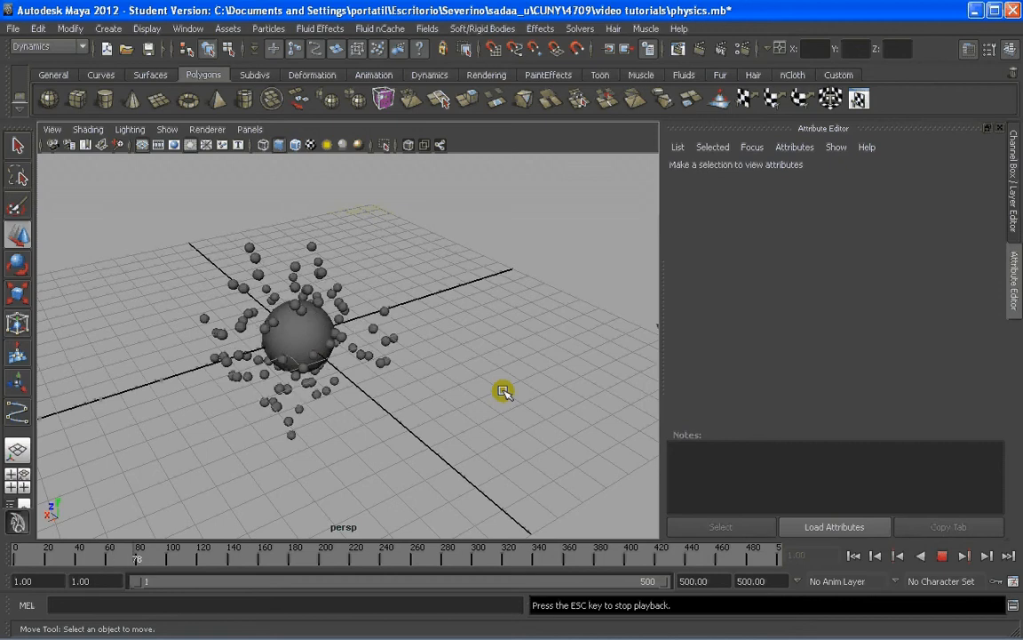
left_click(943, 555)
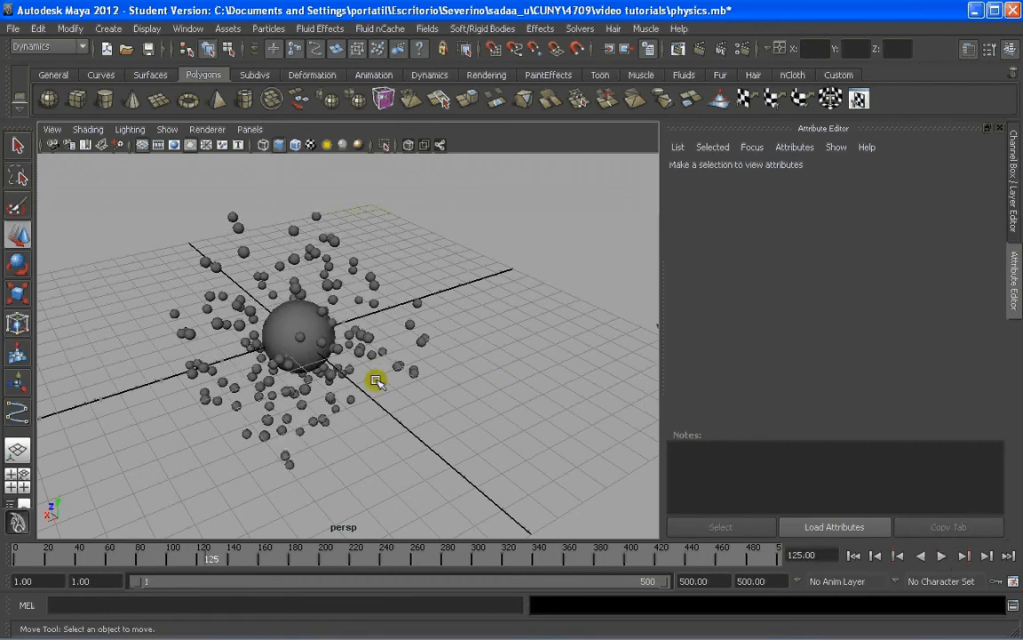
Step: Select the Newton field in the Outliner and raise its magnitude to 19.205
left_click(188, 28)
mouse_move(211, 83)
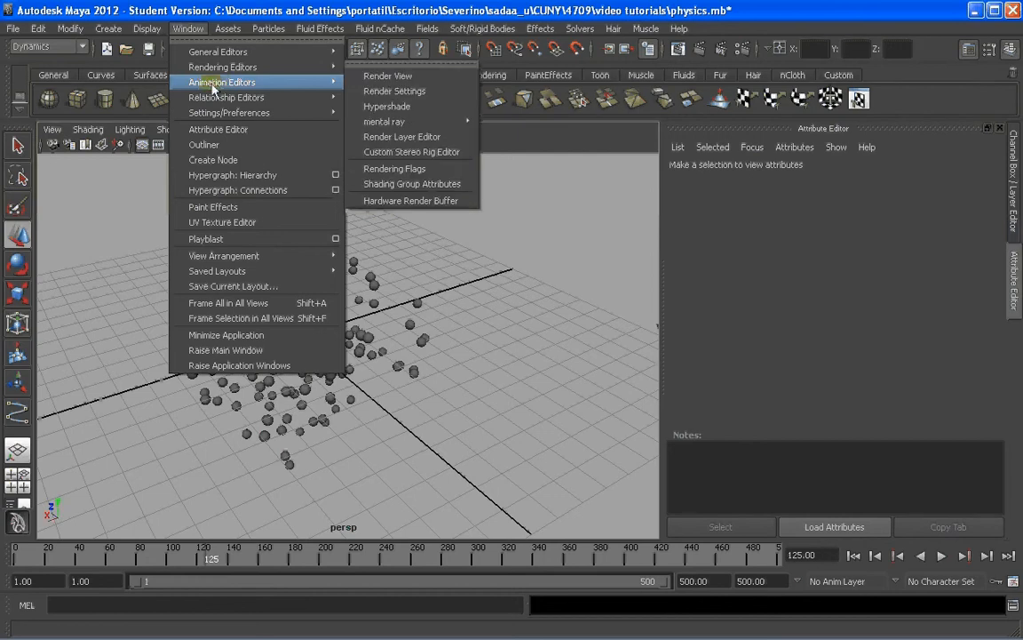
left_click(212, 147)
left_click(204, 276)
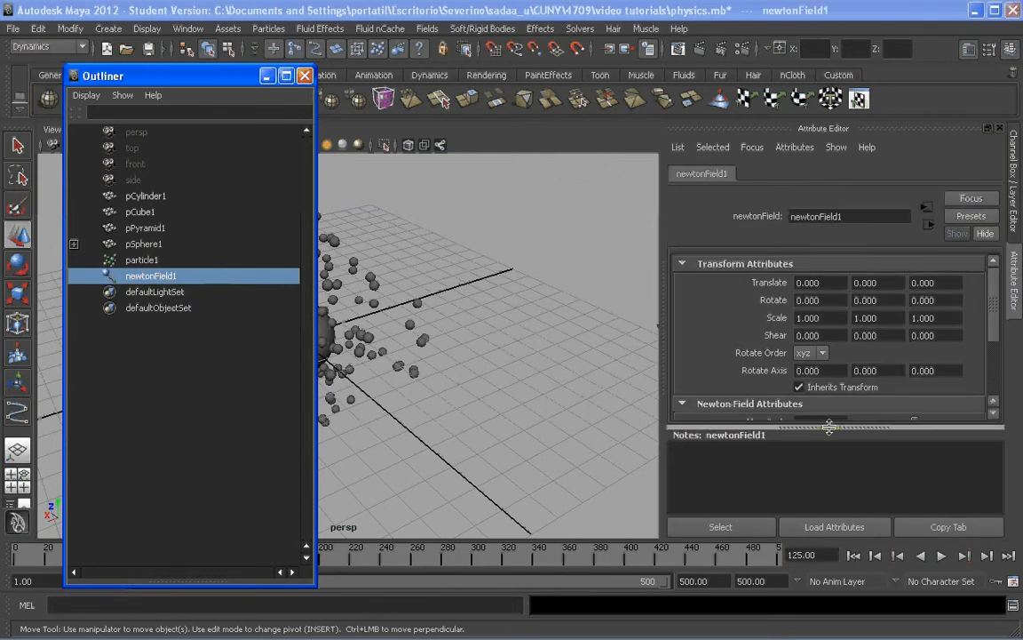
left_click_drag(915, 422, 927, 424)
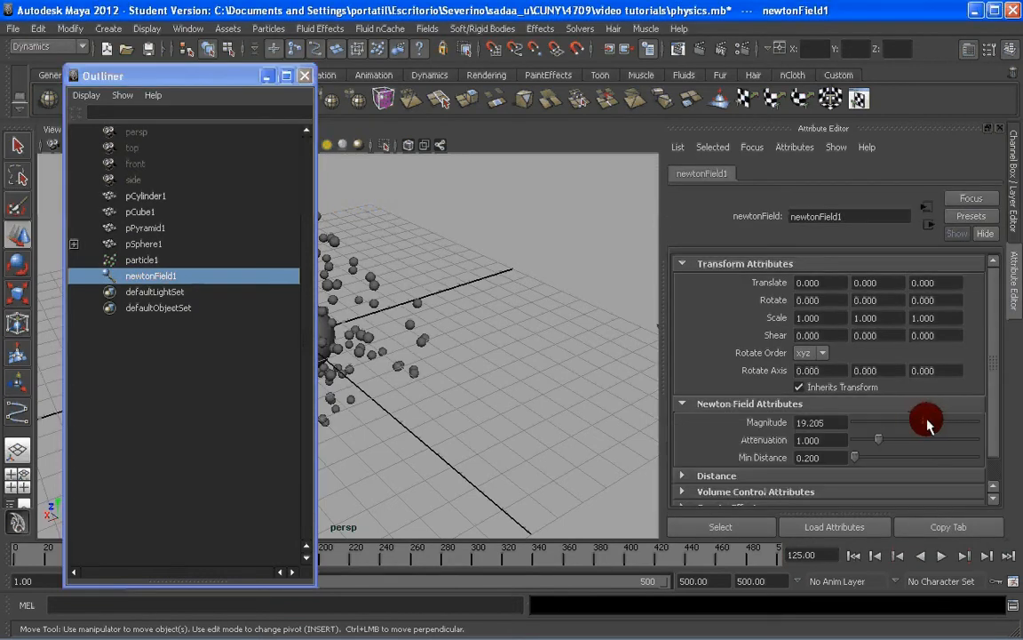
left_click(266, 75)
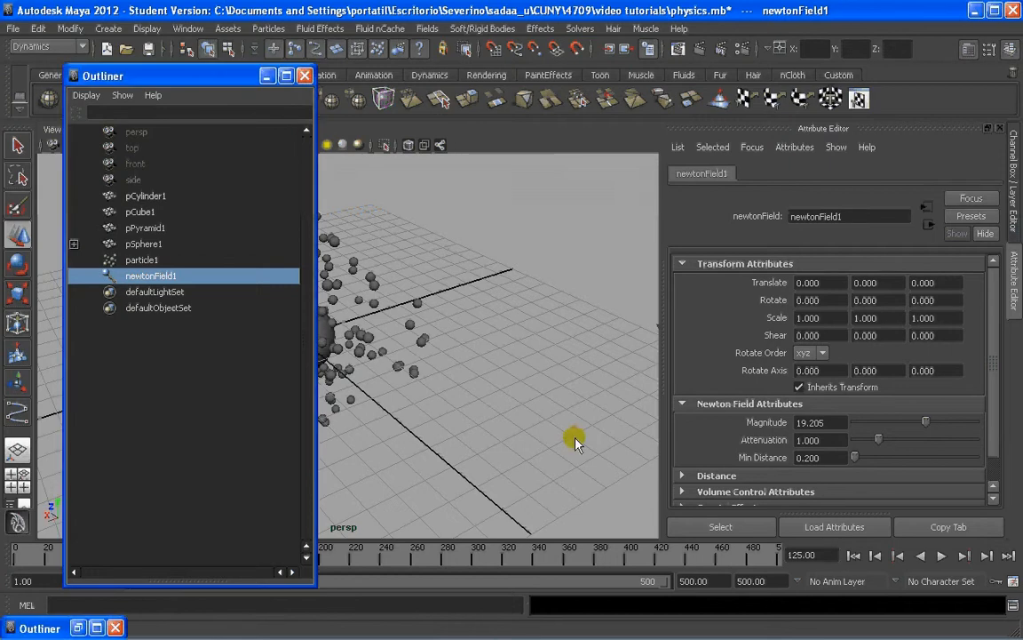
Step: Play the emission from the start to about frame 284 with the stronger Newton field, and rewind to frame 1
left_click(540, 423)
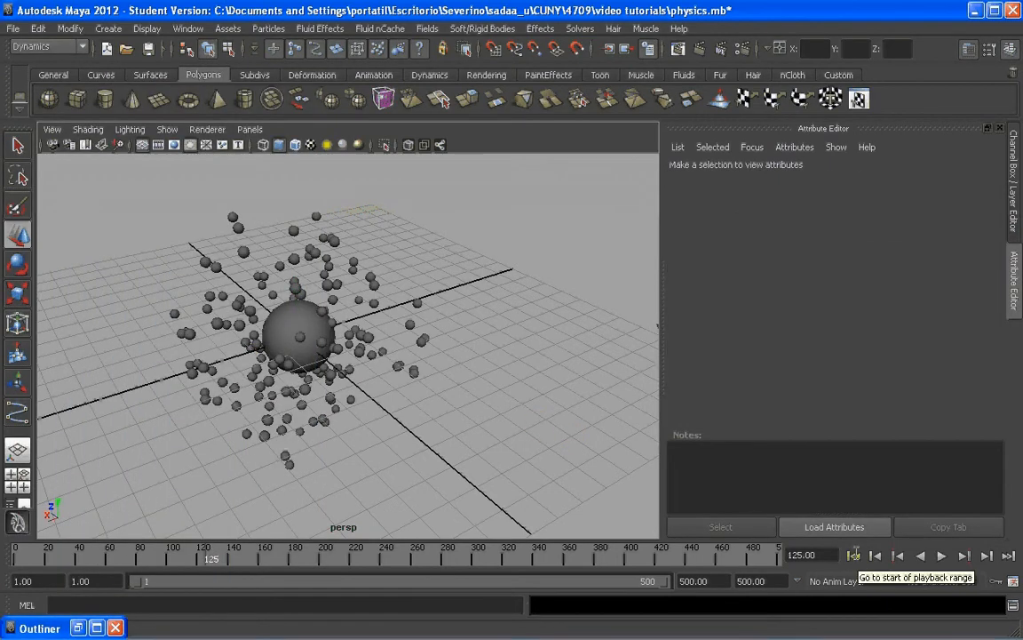
left_click(880, 557)
left_click(941, 556)
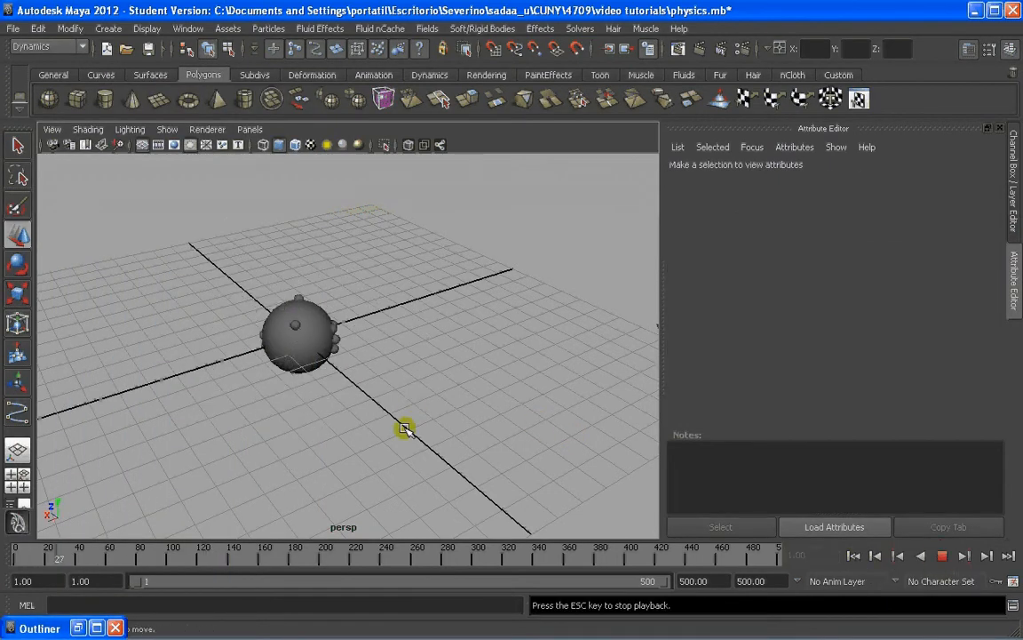
left_click(943, 557)
left_click(853, 556)
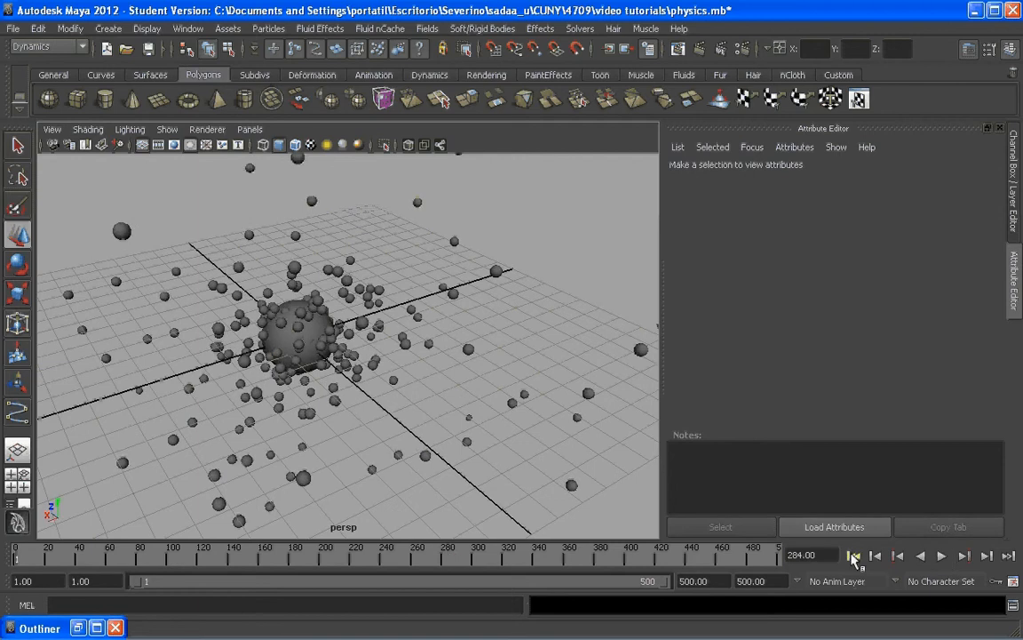
Step: Lower the Newton field's magnitude to 0.662 and play the emission to about frame 78
left_click(79, 628)
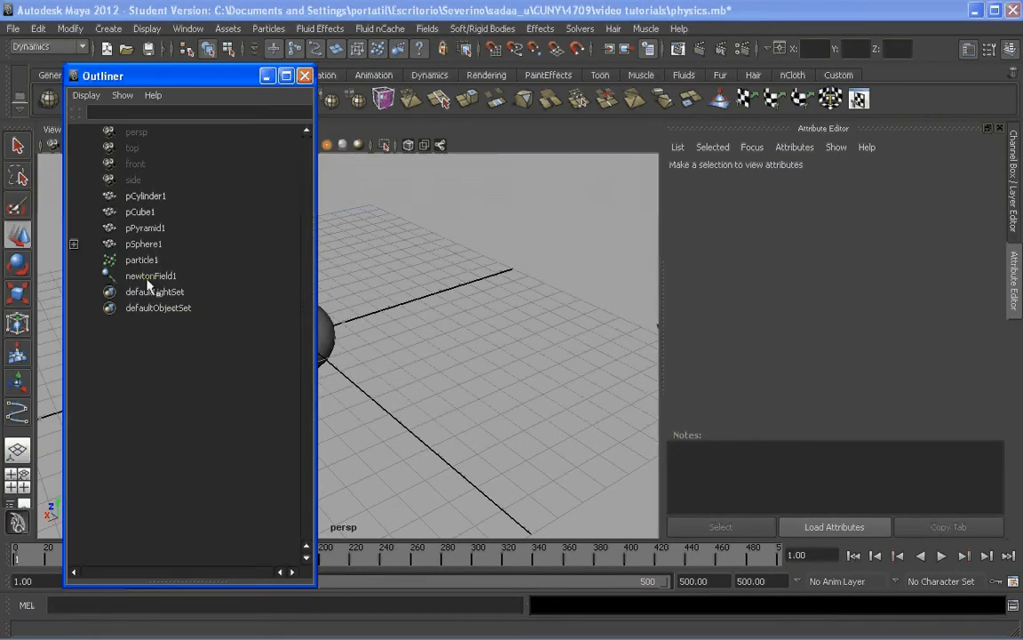
left_click(142, 276)
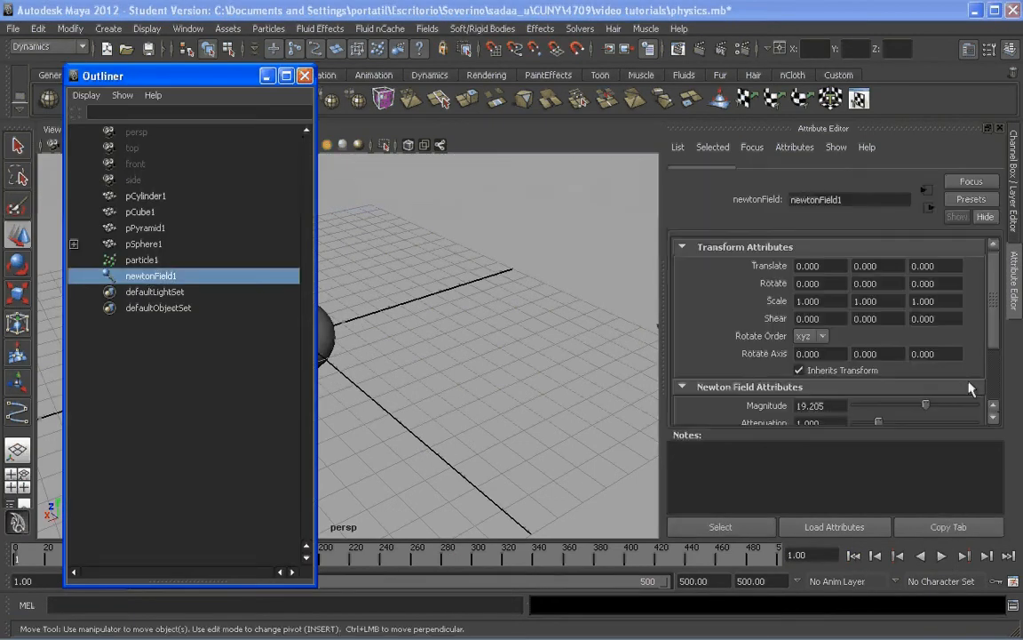
mouse_move(914, 428)
left_mouse_down()
mouse_move(915, 513)
mouse_move(914, 422)
left_mouse_up()
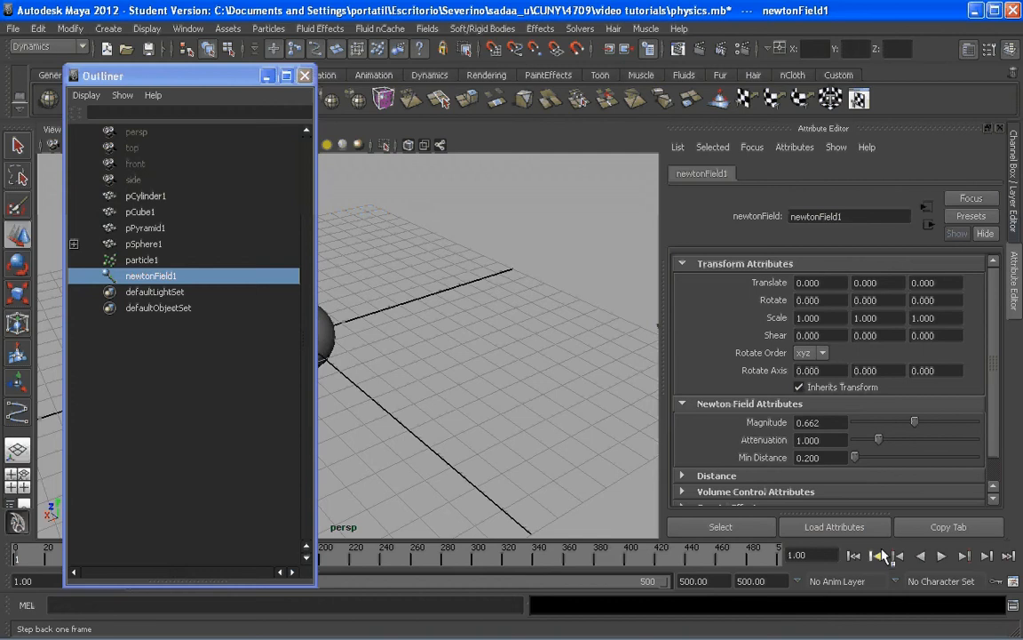
left_click(266, 76)
left_click(941, 555)
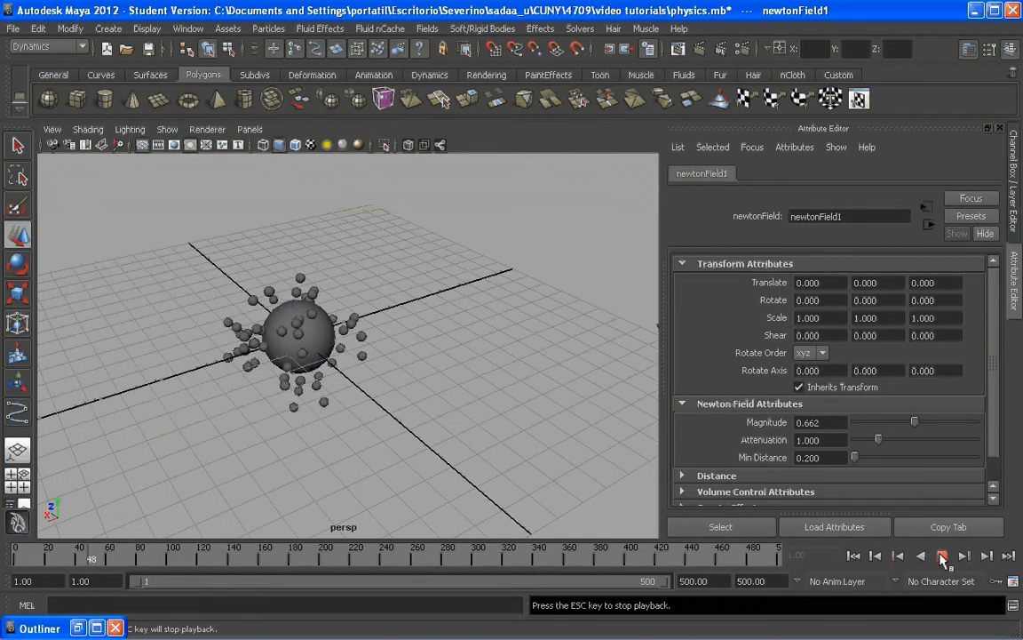
left_click(941, 555)
Step: Add a Turbulence field to the particles with magnitude 5, attenuation 1 and frequency 1
left_click(365, 316)
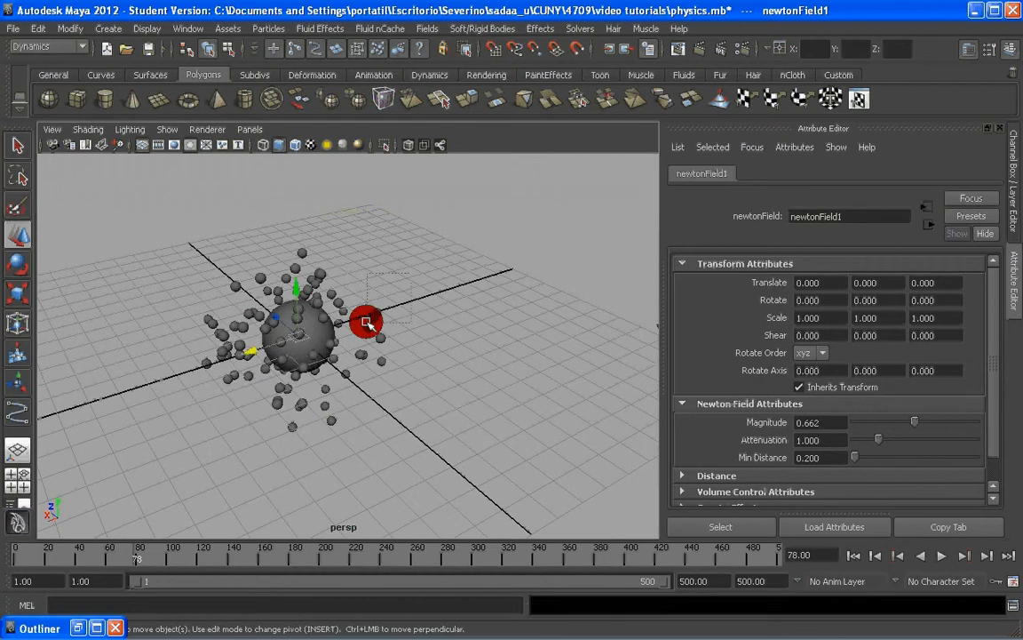
left_click(424, 28)
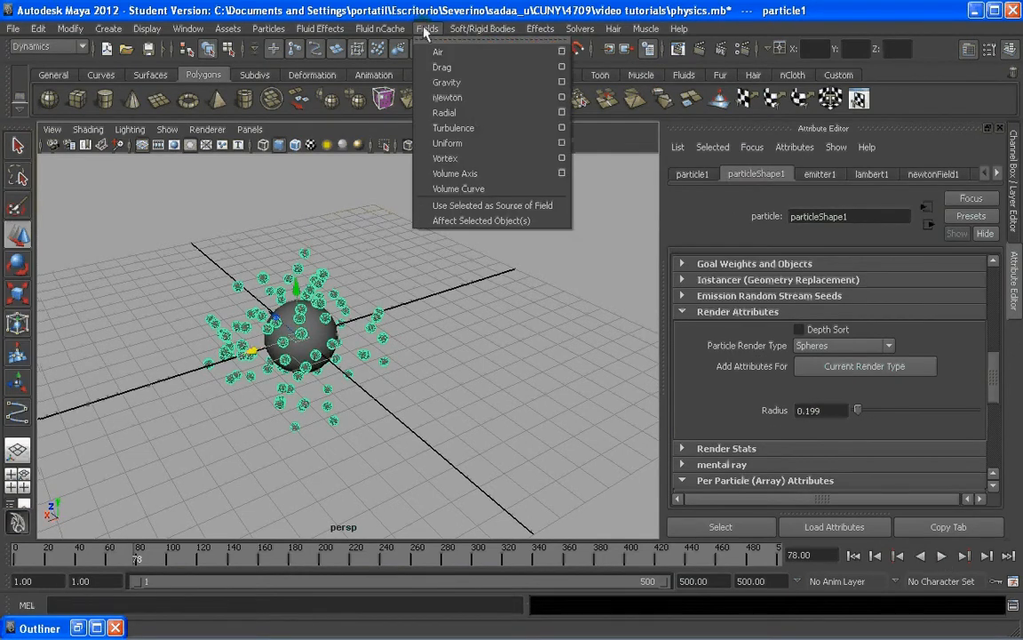
left_click(561, 128)
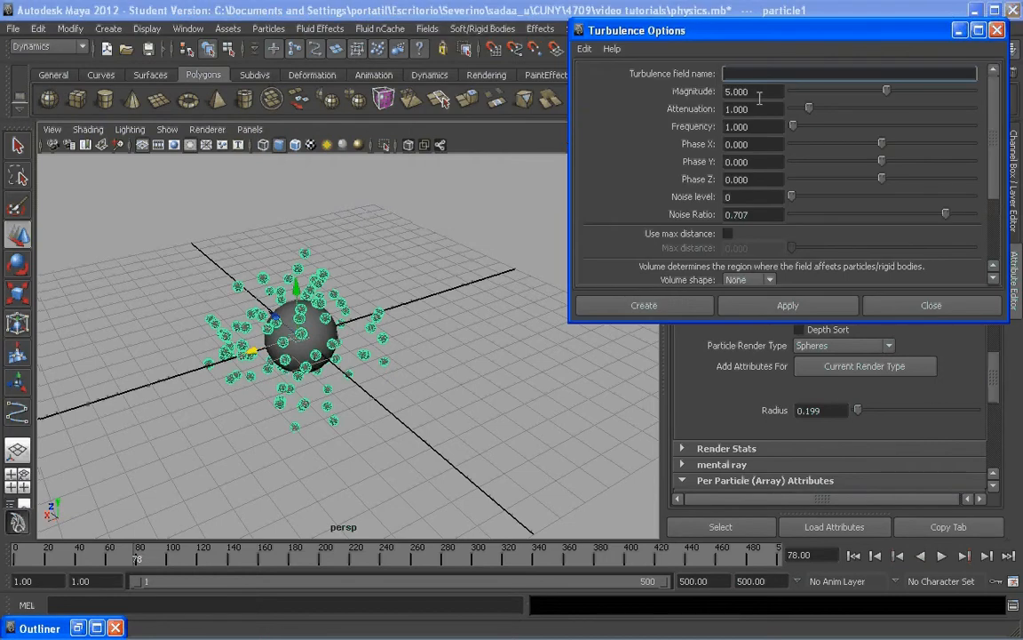
left_click(659, 307)
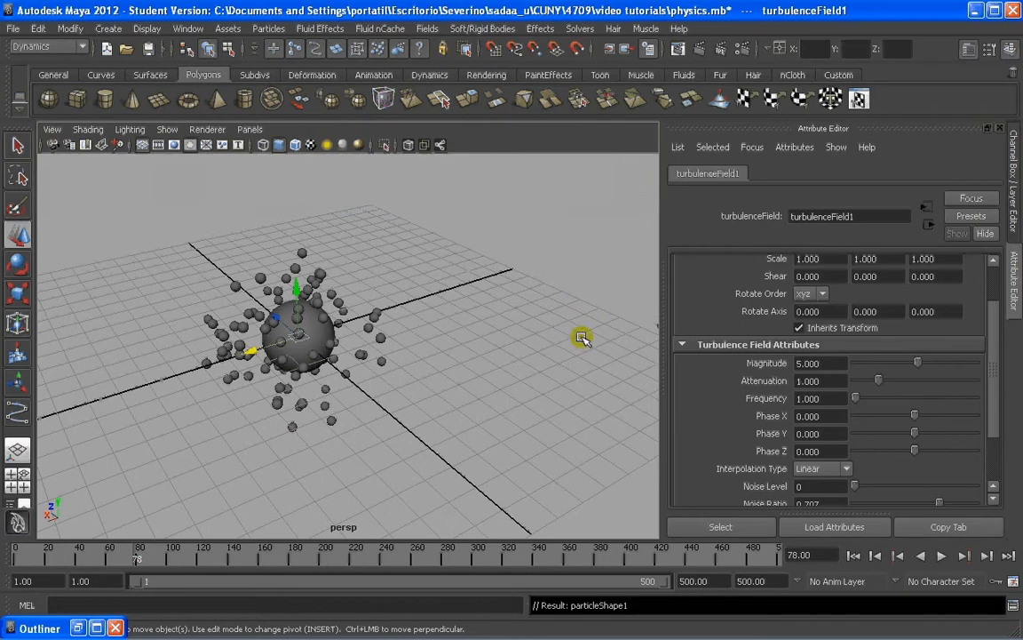
Step: Set the Newton field's magnitude to 4.636 and select the Turbulence field to show its attributes
left_click(96, 628)
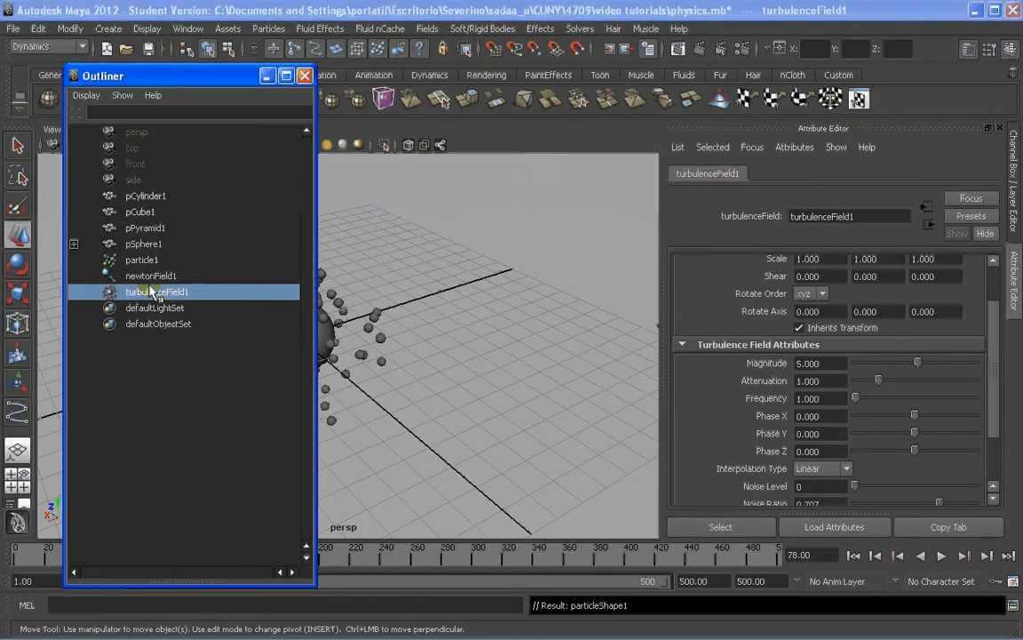
left_click(151, 276)
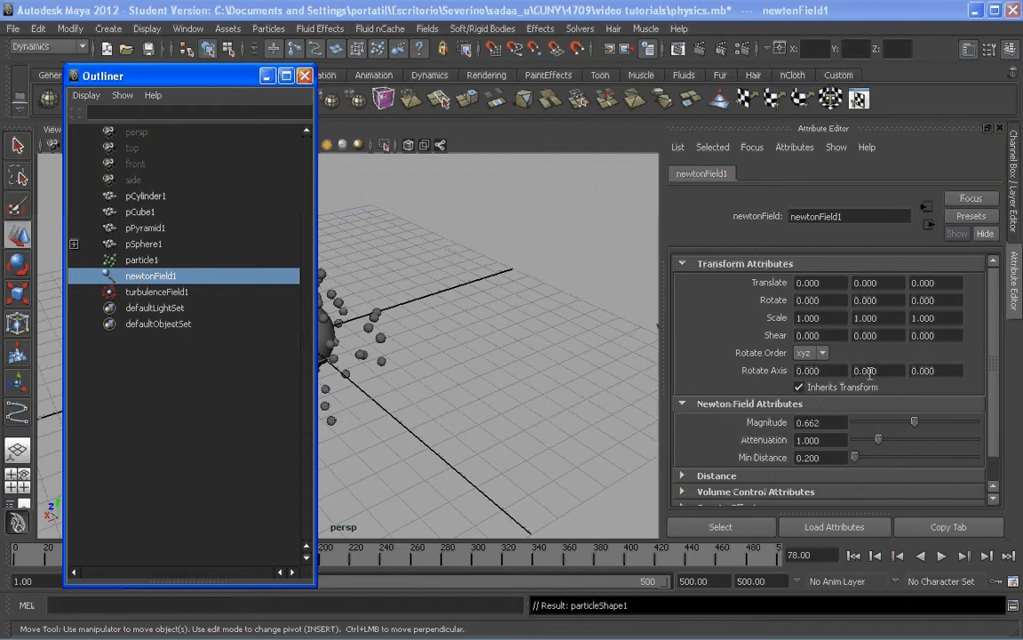
left_click(917, 422)
left_click_drag(920, 427, 916, 424)
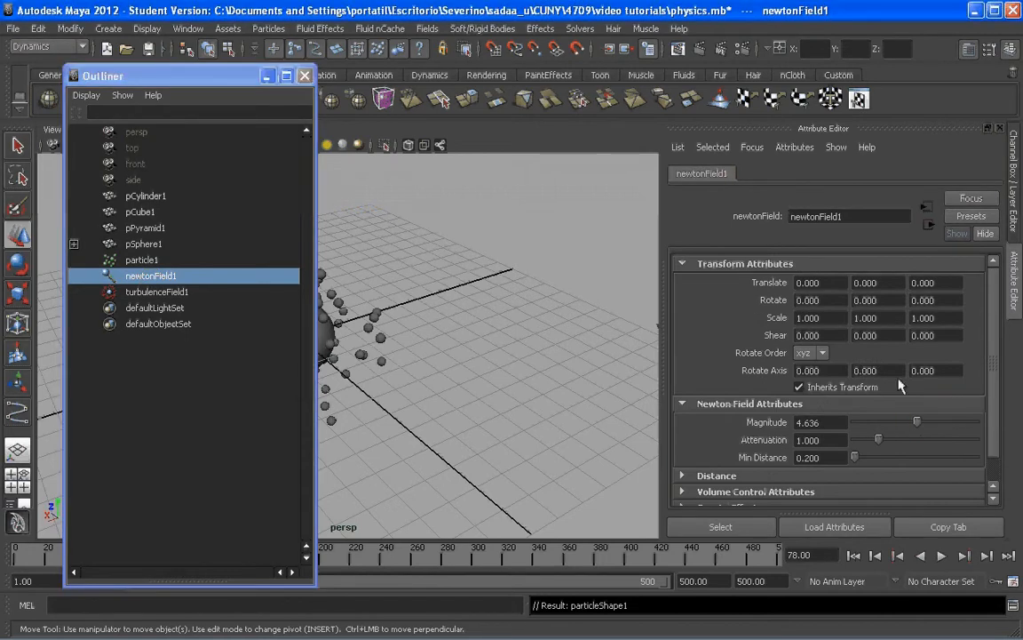
left_click(142, 292)
left_click(267, 78)
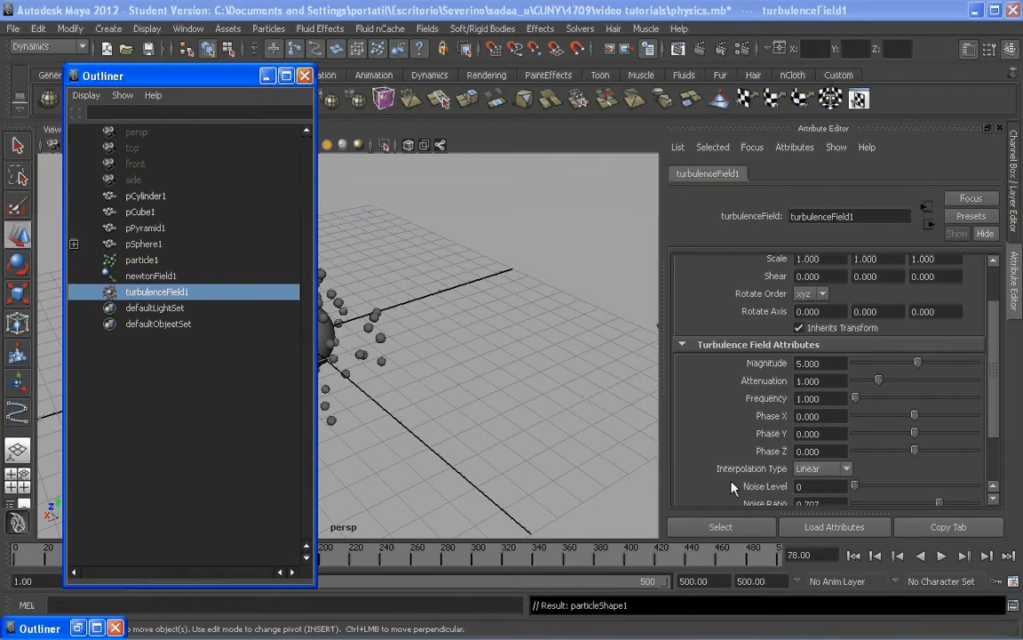
Step: Replay the emission from the start with both fields acting, examining the particles from a wider angle until about frame 249
left_click(855, 556)
left_click(942, 556)
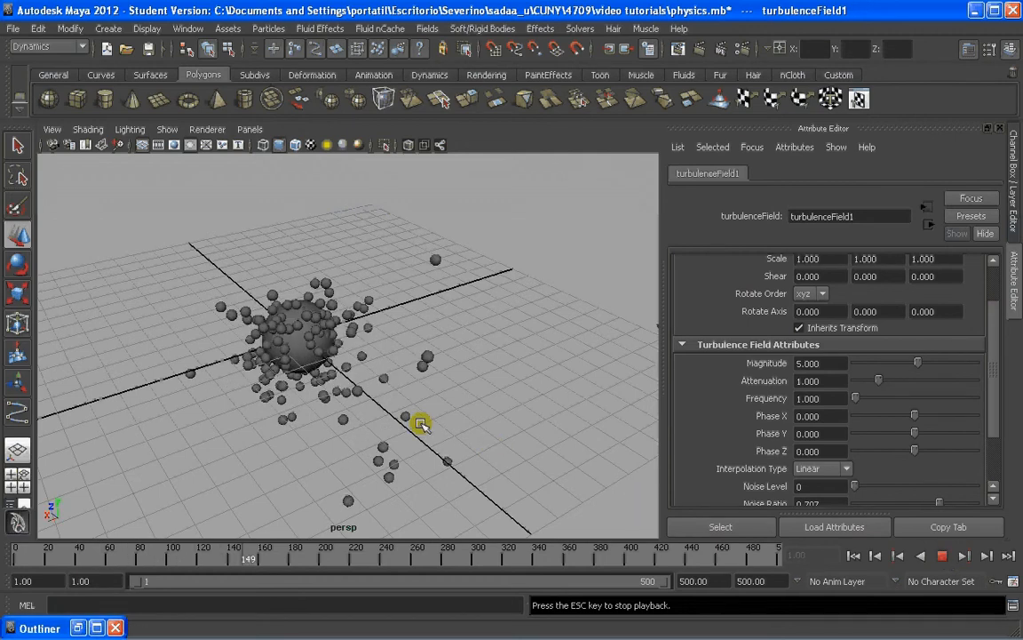
left_click_drag(423, 420, 464, 410, "alt")
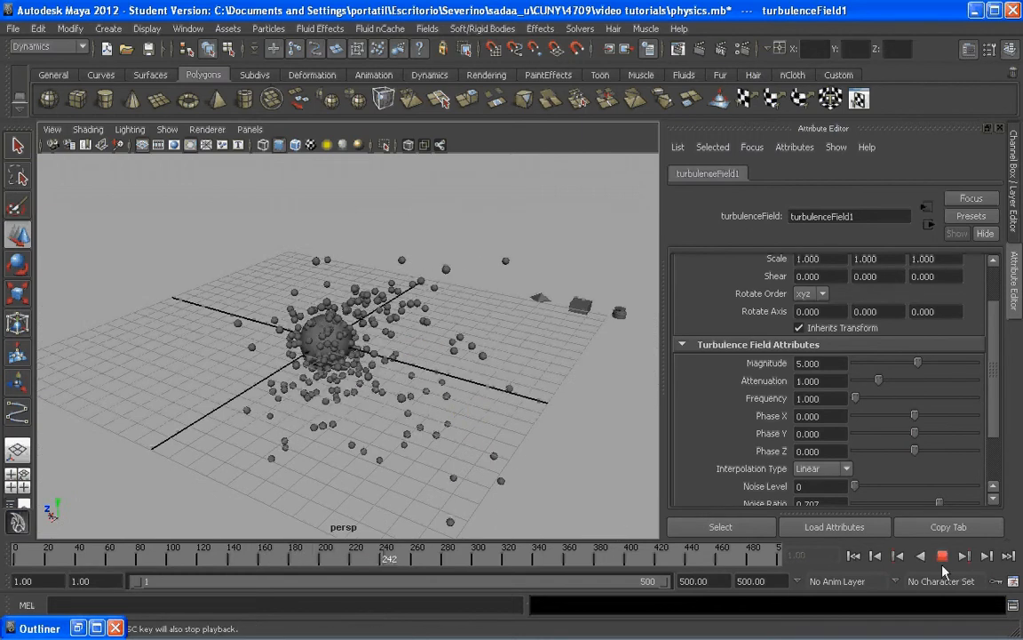
left_click(943, 555)
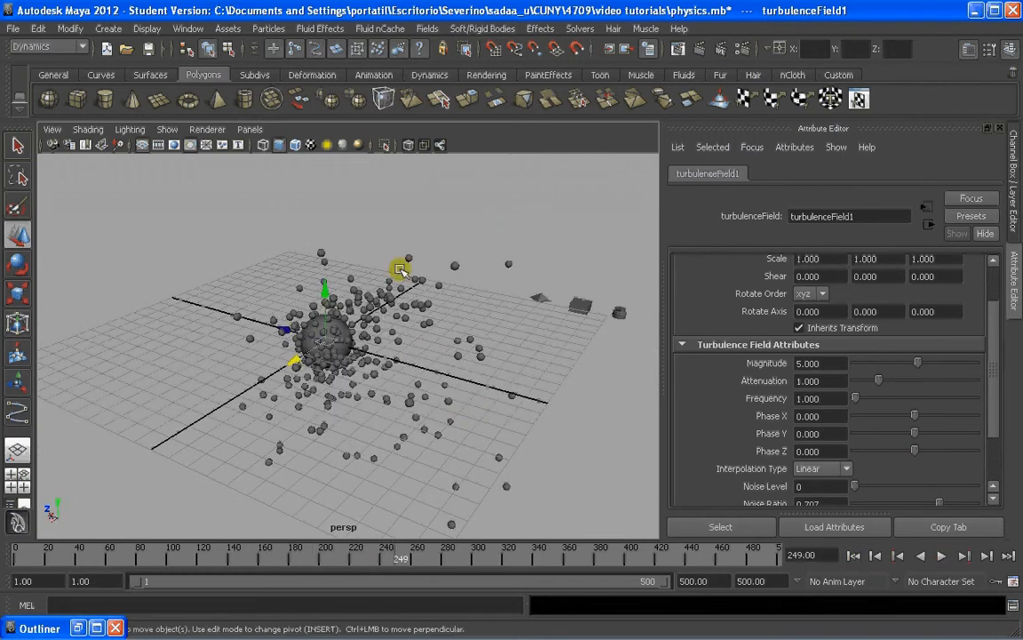
Step: Add a Drag field to the emitted particles and set its magnitude to 5.960
left_click(400, 269)
left_click(427, 28)
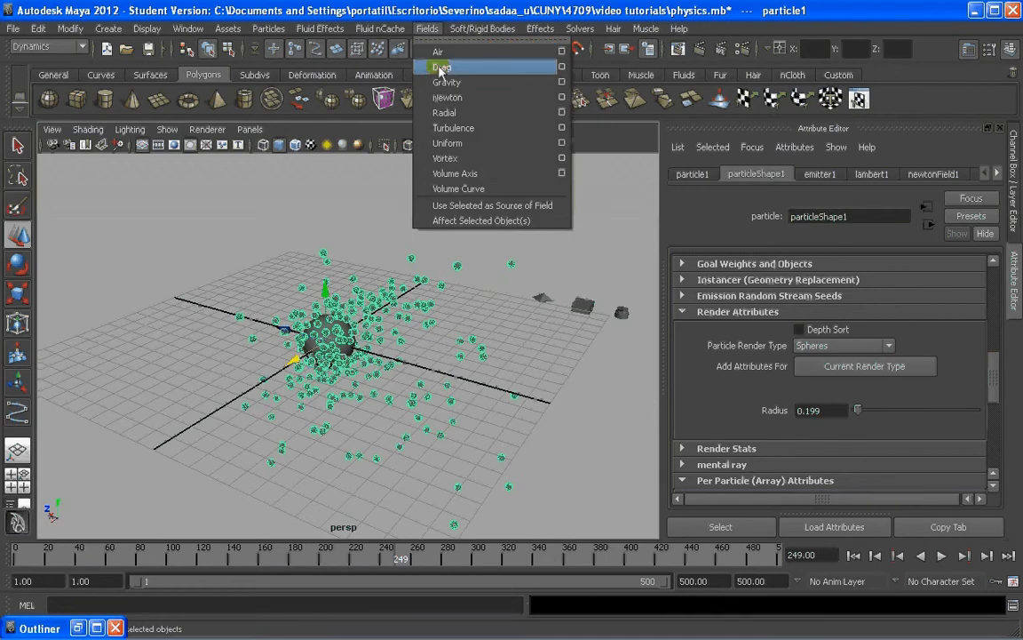
left_click(440, 67)
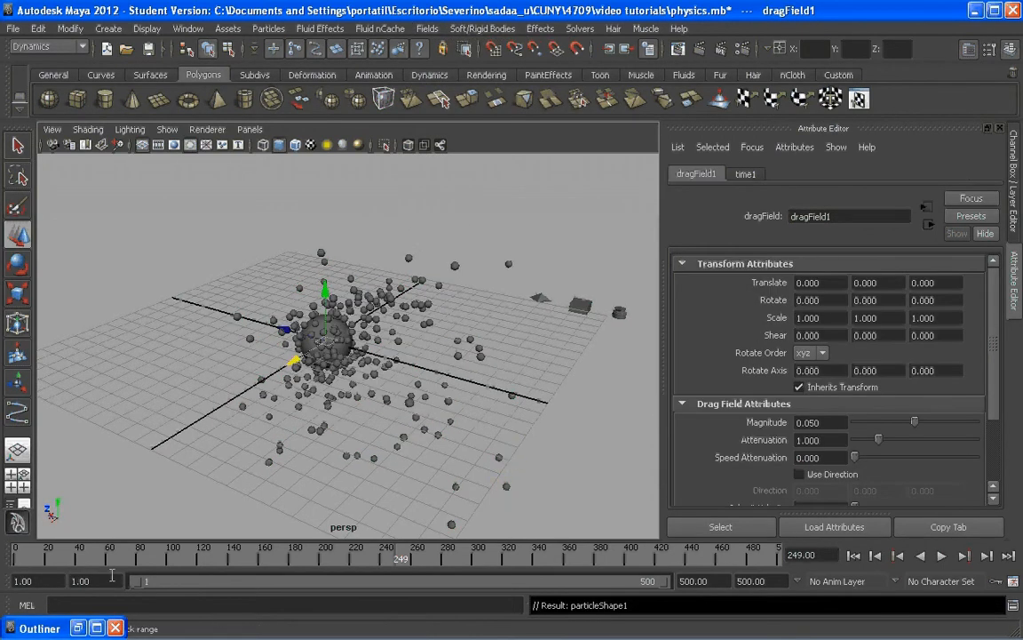
left_click(79, 628)
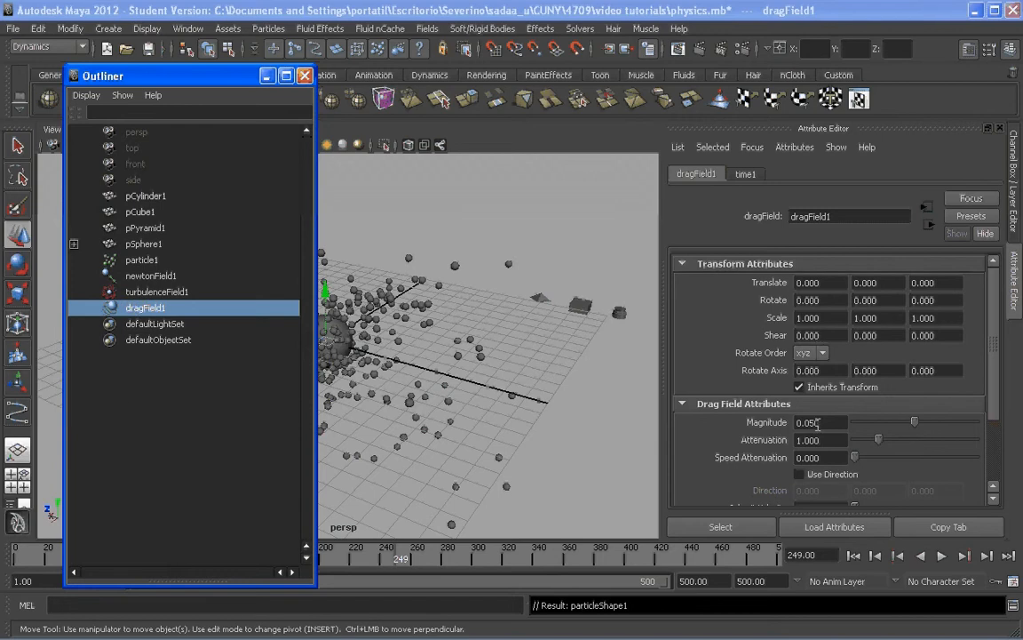
left_click_drag(915, 421, 919, 424)
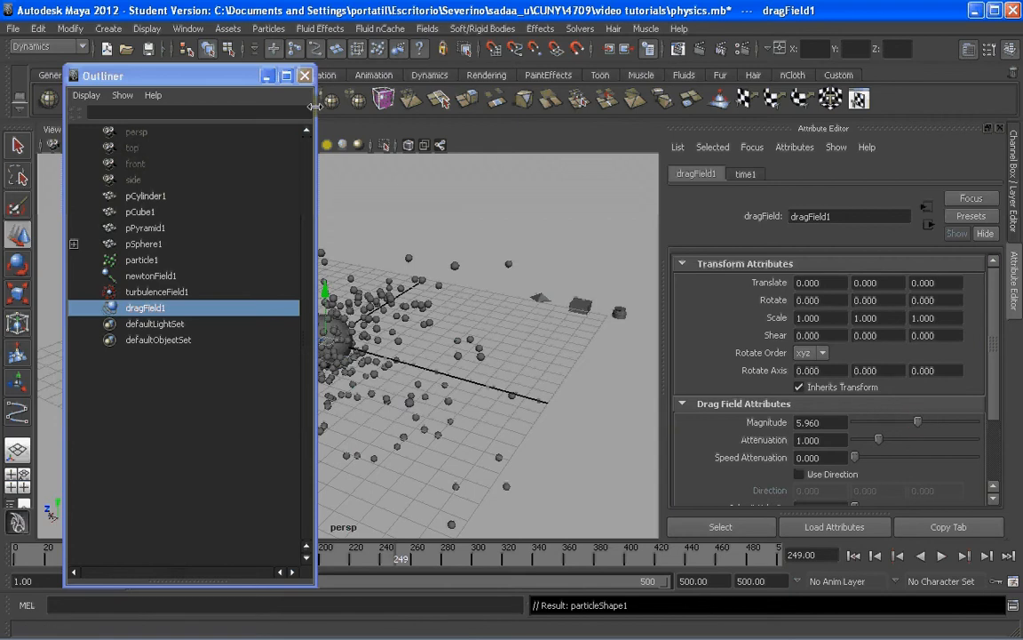
left_click(268, 77)
Step: Replay the emission from the start to about frame 260, examining how the Drag field affects the particles from a closer view
left_click(851, 555)
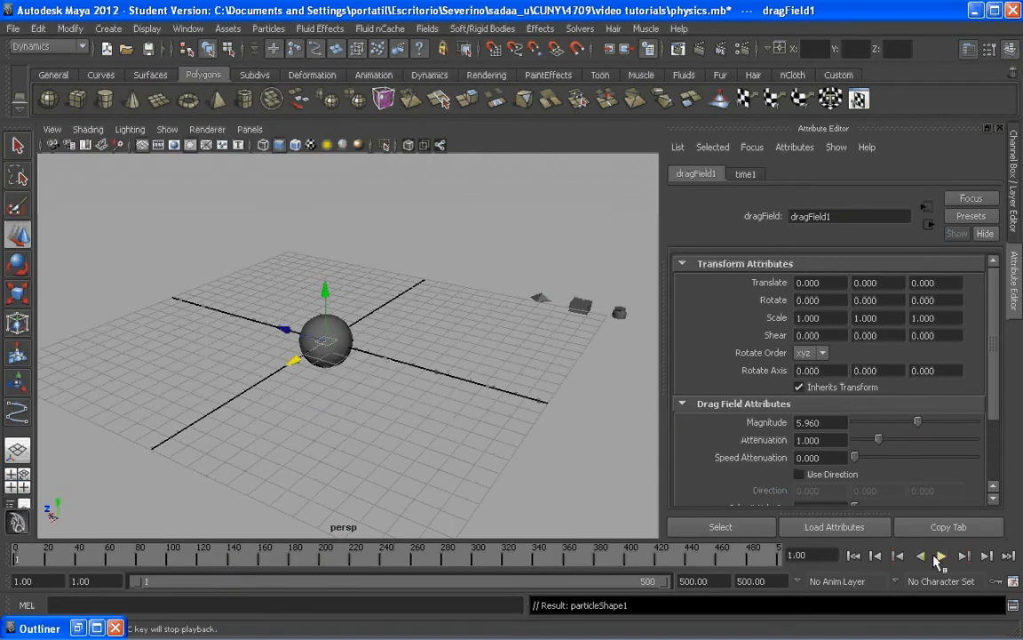
key("alt+v")
left_click_drag(457, 406, 373, 393, "alt")
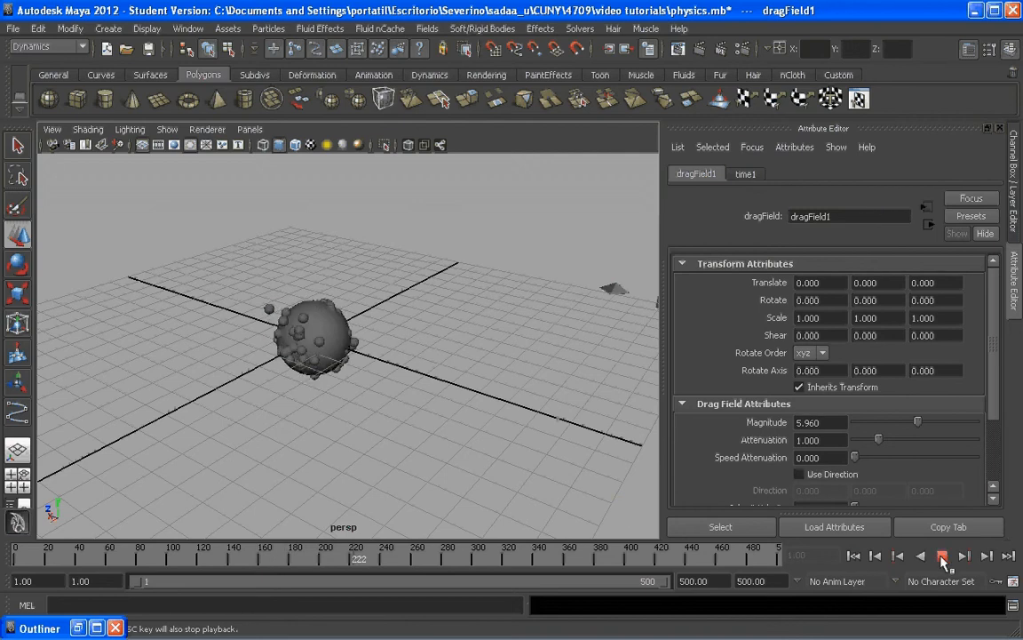
left_click(942, 556)
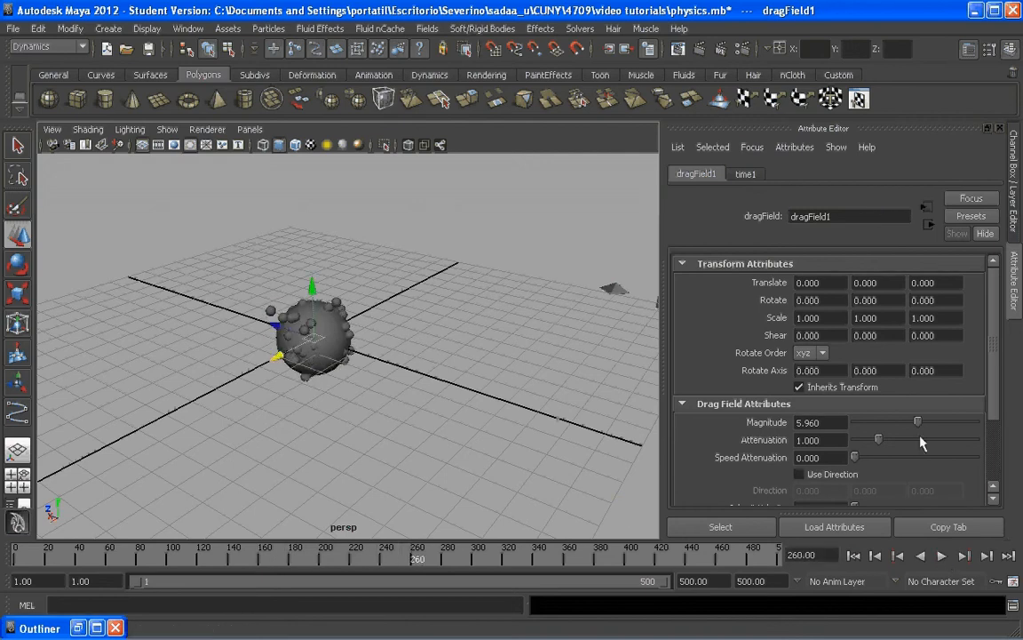
Step: Set both the Drag field's magnitude and the Newton field's magnitude to 1.987
left_click_drag(917, 423, 917, 425)
left_click(79, 628)
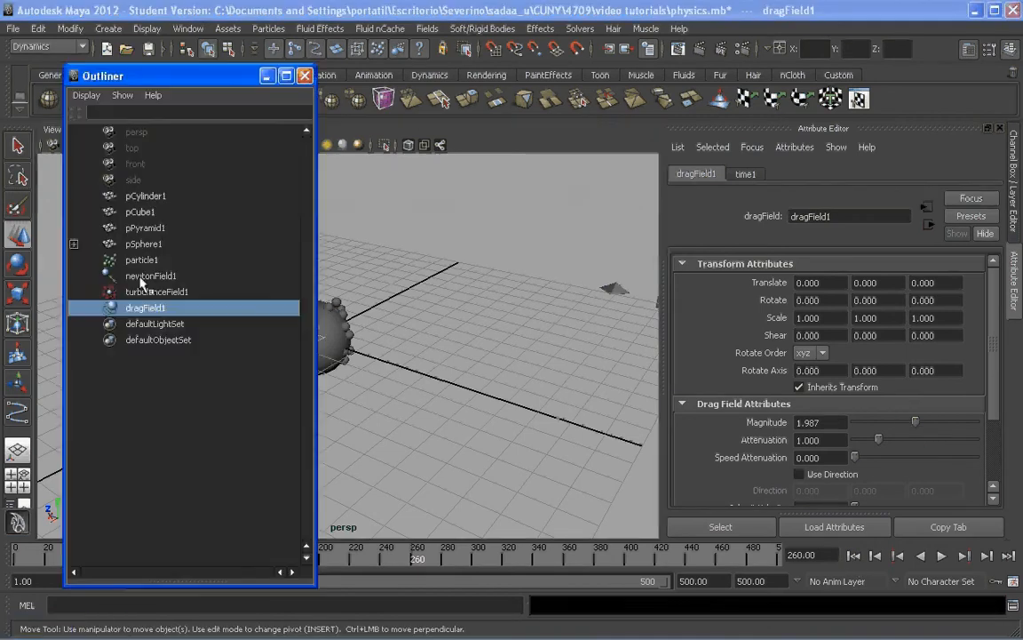
left_click(144, 276)
left_click(919, 424)
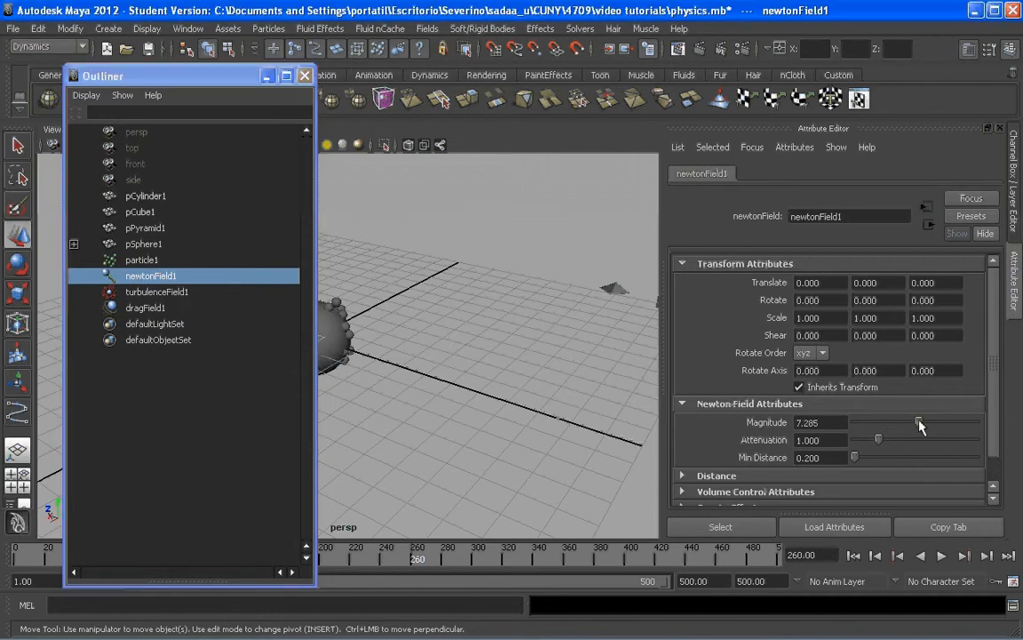
left_click_drag(916, 421, 917, 421)
left_click(267, 75)
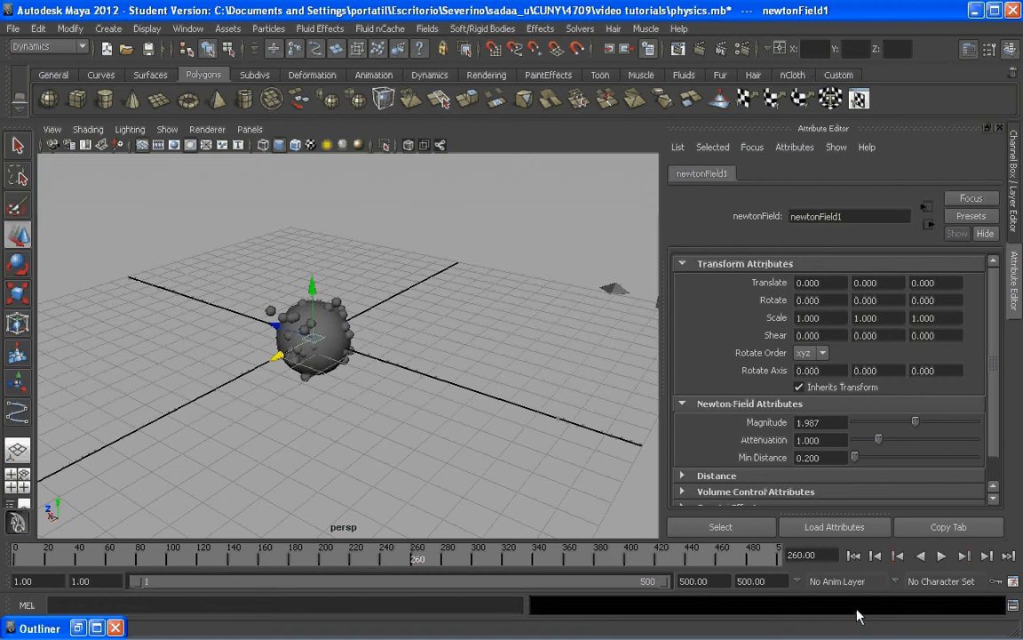
Step: Return to frame 1 and hide the polygon sphere that emits the particles
left_click(858, 557)
left_click(321, 322)
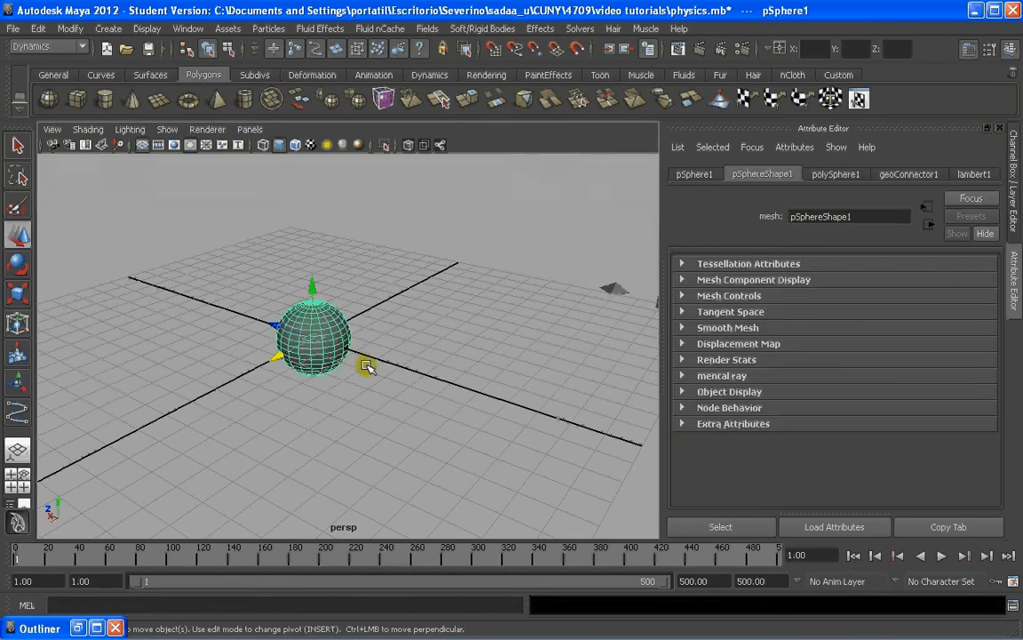
key("Delete")
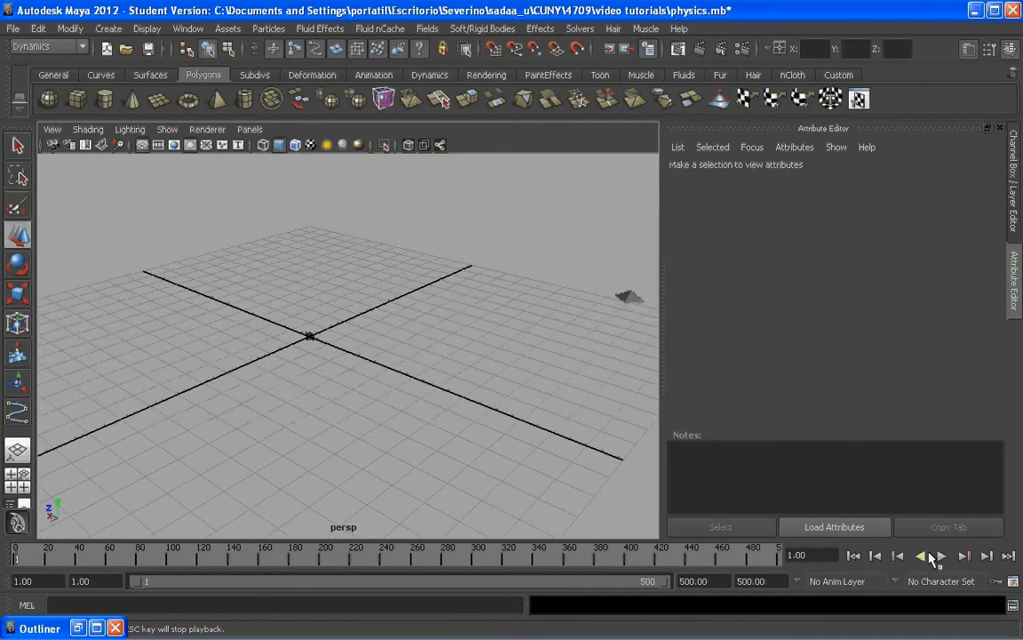
Step: Play the emission to about frame 419, examining the particles' motion without the sphere from several angles
left_click(942, 556)
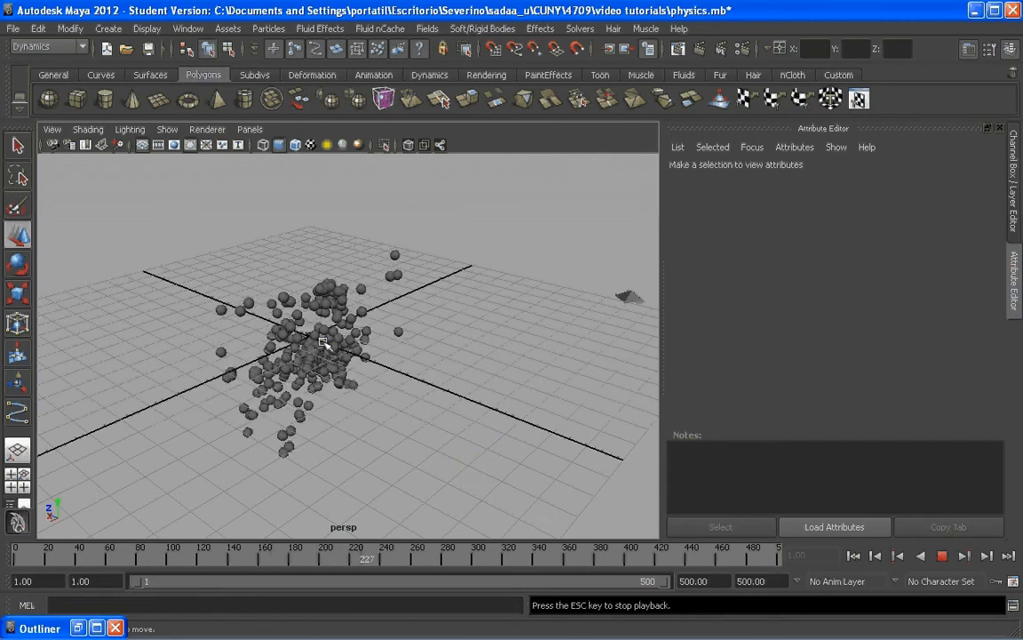
left_click_drag(329, 351, 423, 406, "alt")
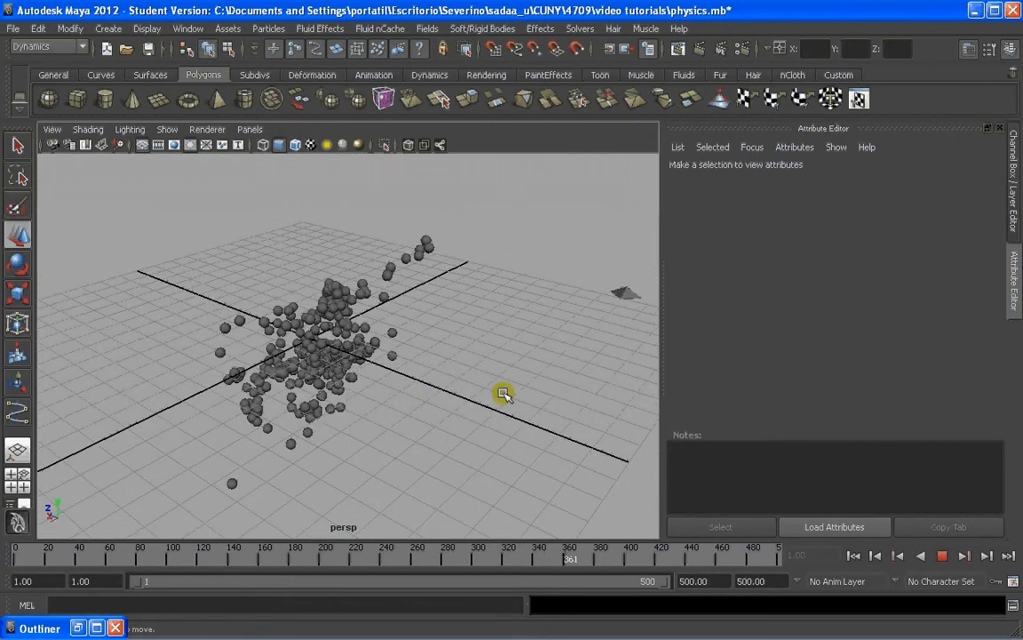
left_click_drag(498, 396, 393, 412, "alt")
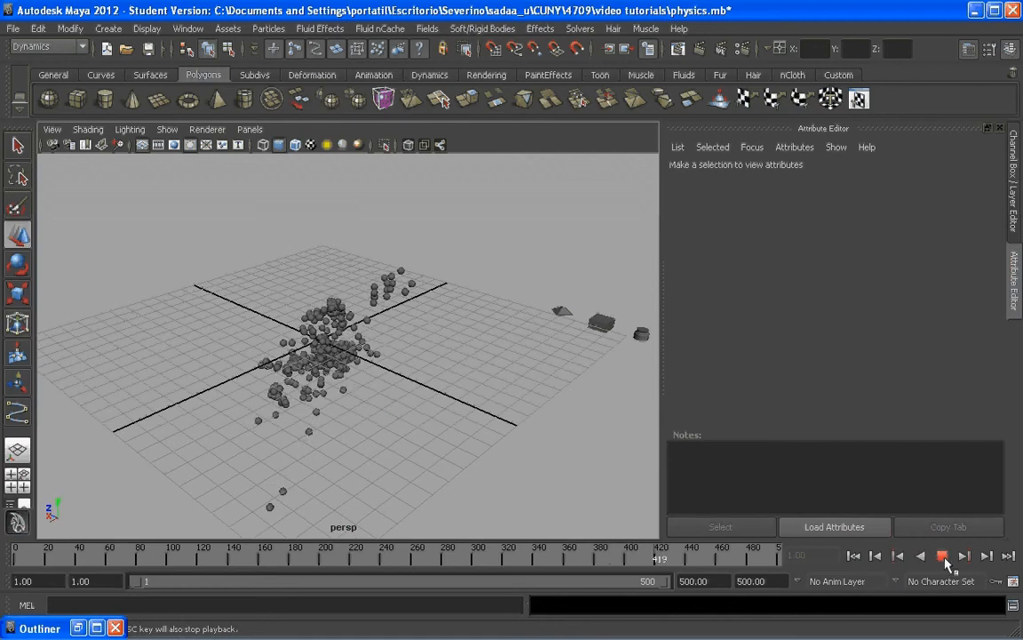
left_click(943, 557)
Step: Run the emission from the start to frame 21 and set the Turbulence field's magnitude to 17.881
left_click(853, 556)
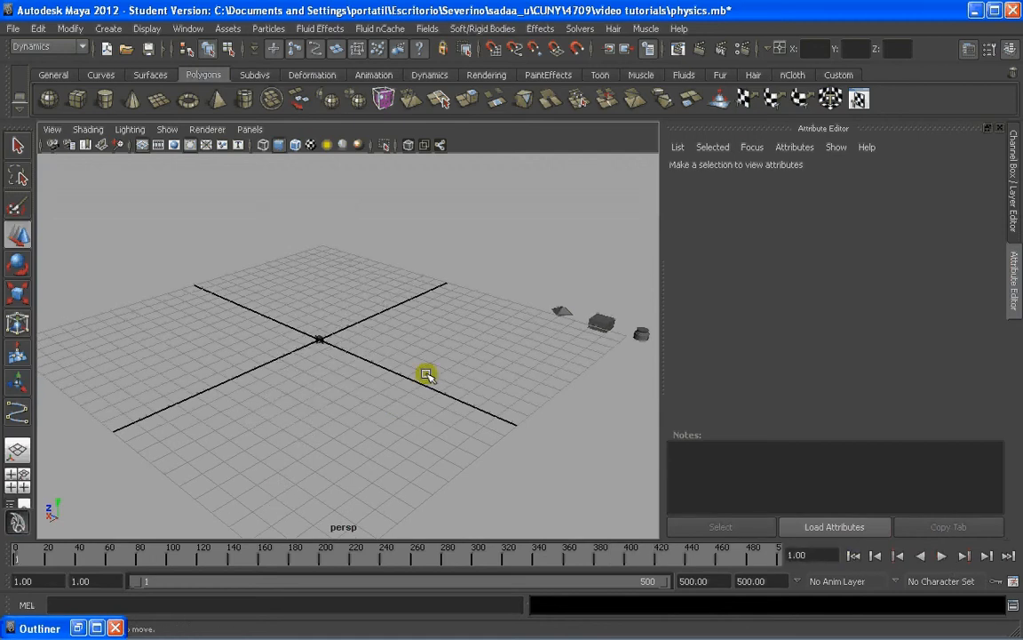
left_click(941, 556)
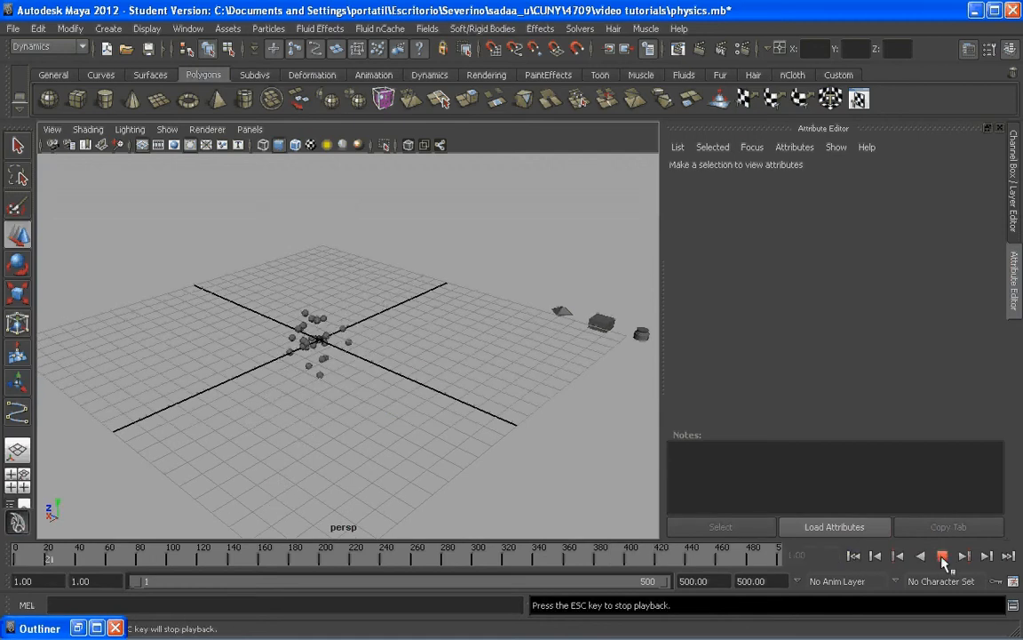
left_click(943, 560)
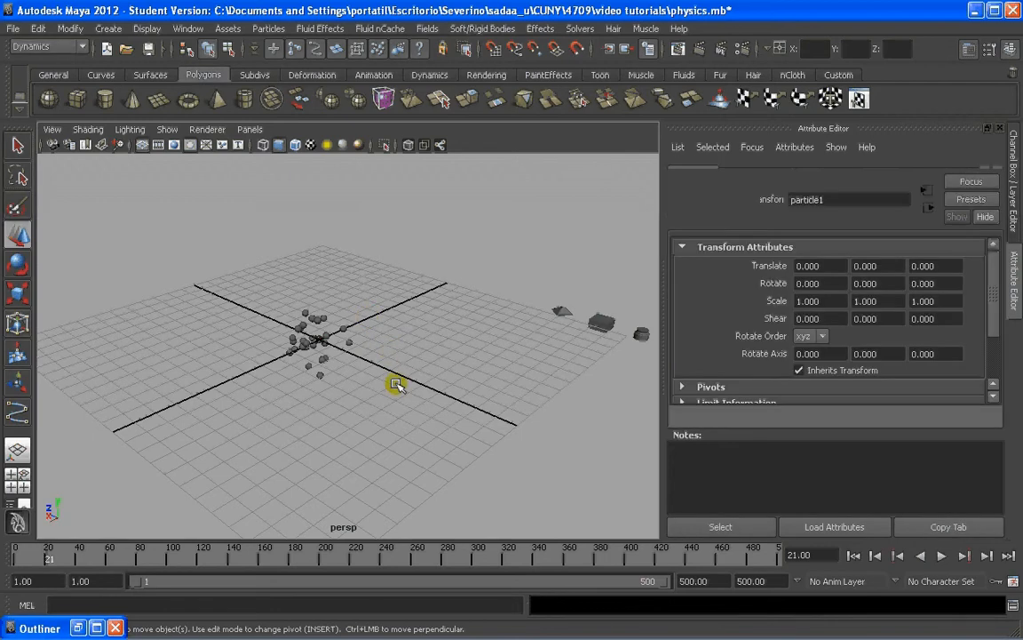
left_click_drag(776, 421, 795, 513)
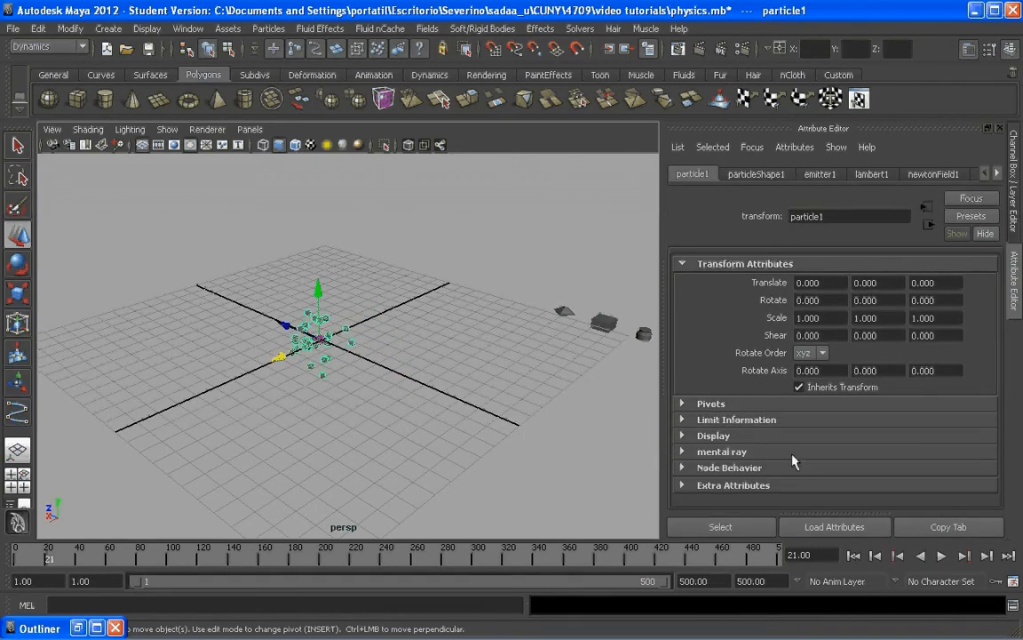
left_click(78, 628)
left_click_drag(170, 67, 137, 67)
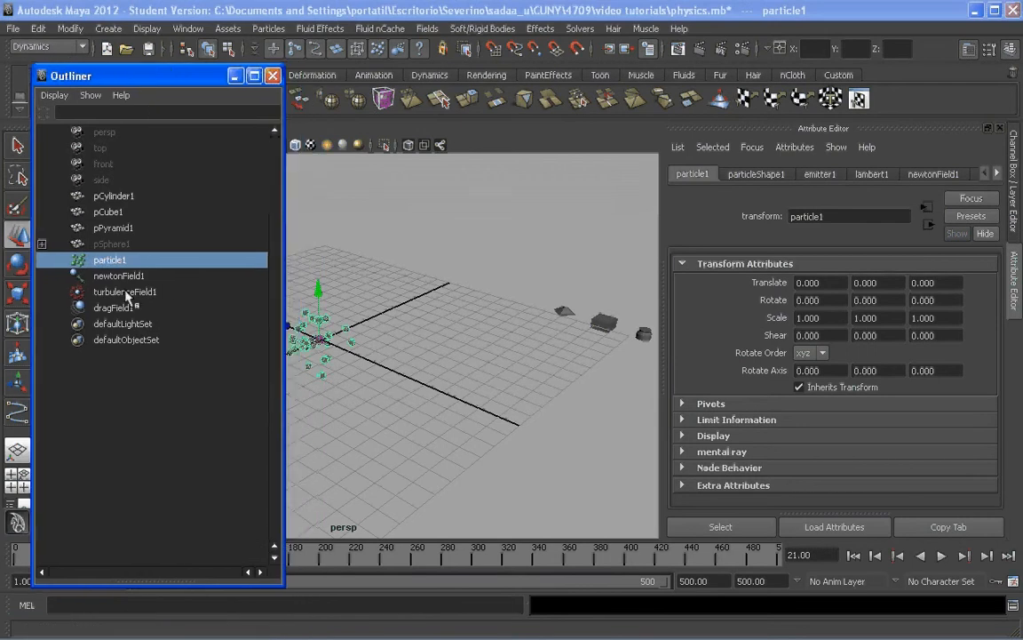
left_click(127, 293)
left_click_drag(914, 365, 926, 366)
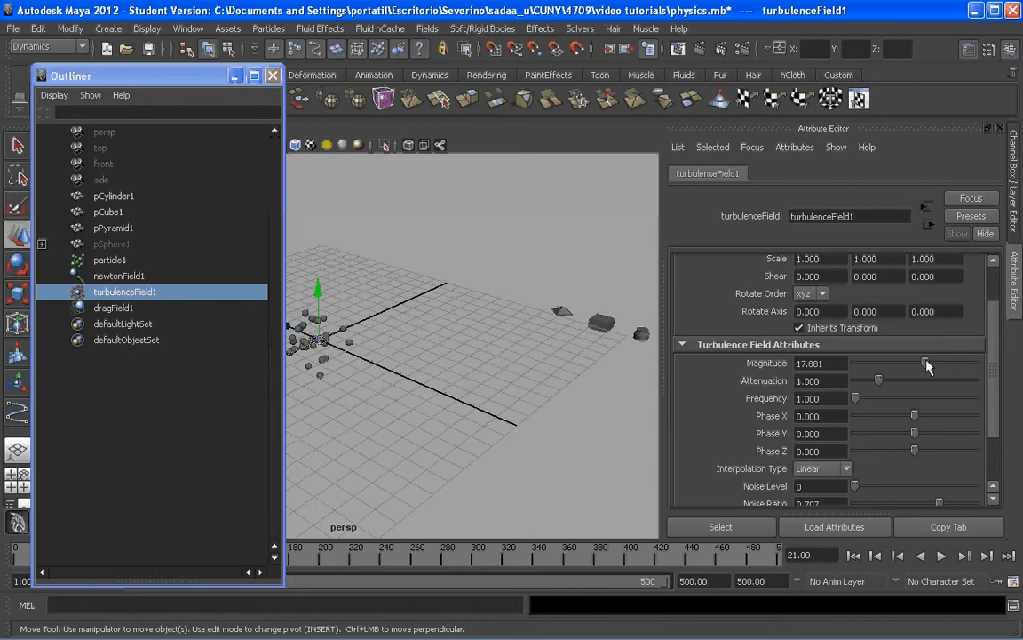
left_click(236, 76)
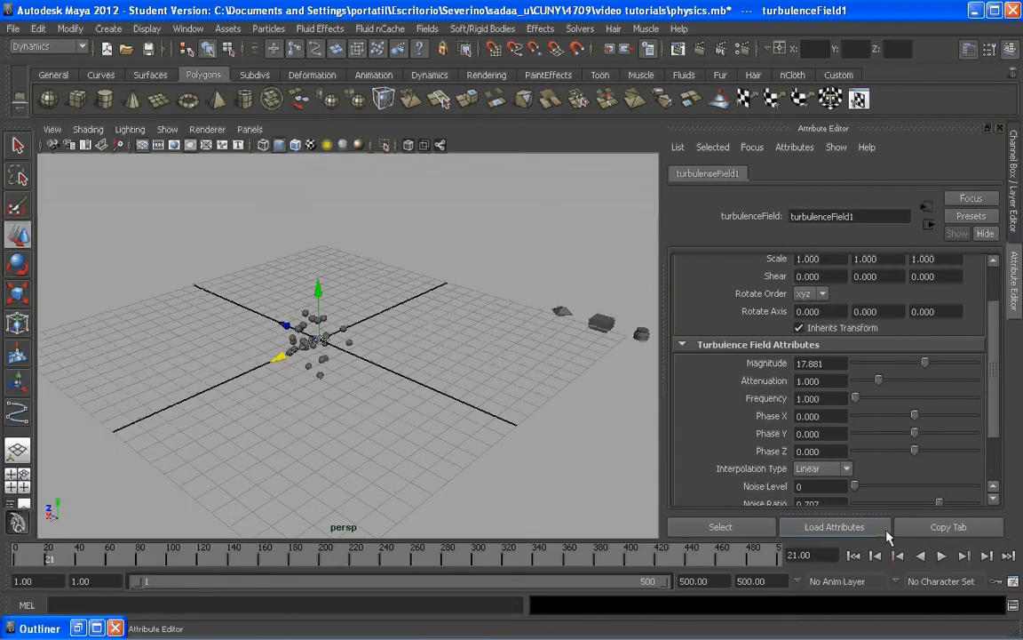
Step: Replay the emission from the start to about frame 248, examining the spread of the particles from a wider view
left_click(854, 556)
left_click(644, 523)
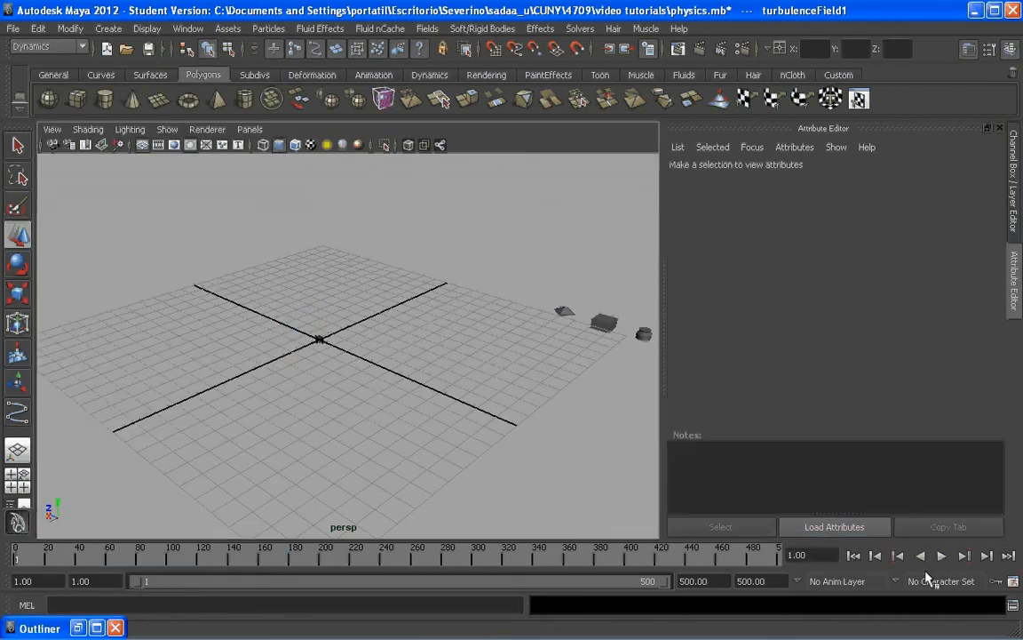
left_click(941, 555)
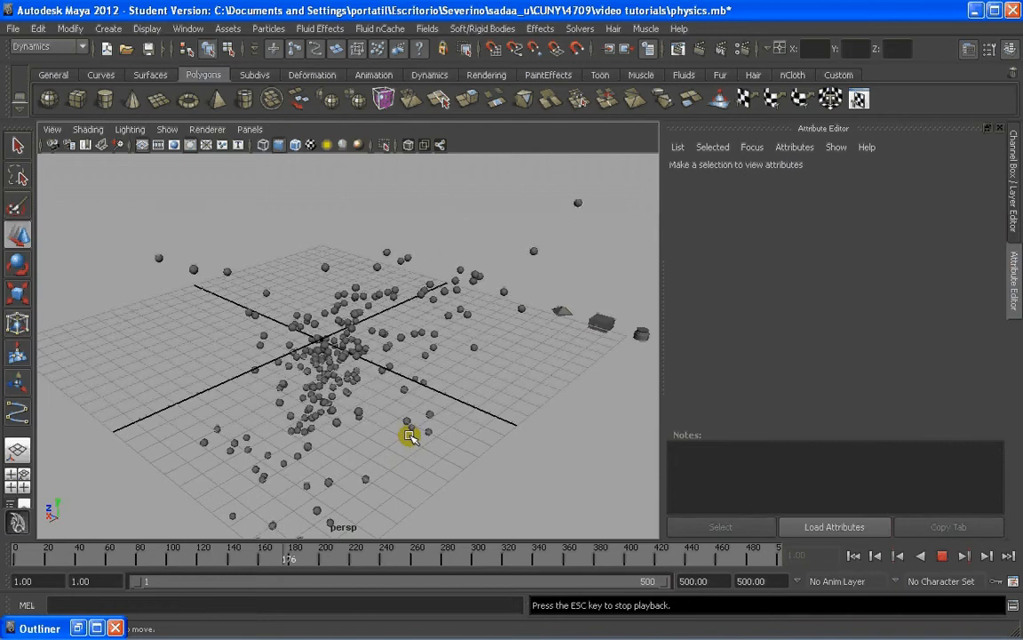
scroll(424, 437, "down", 4)
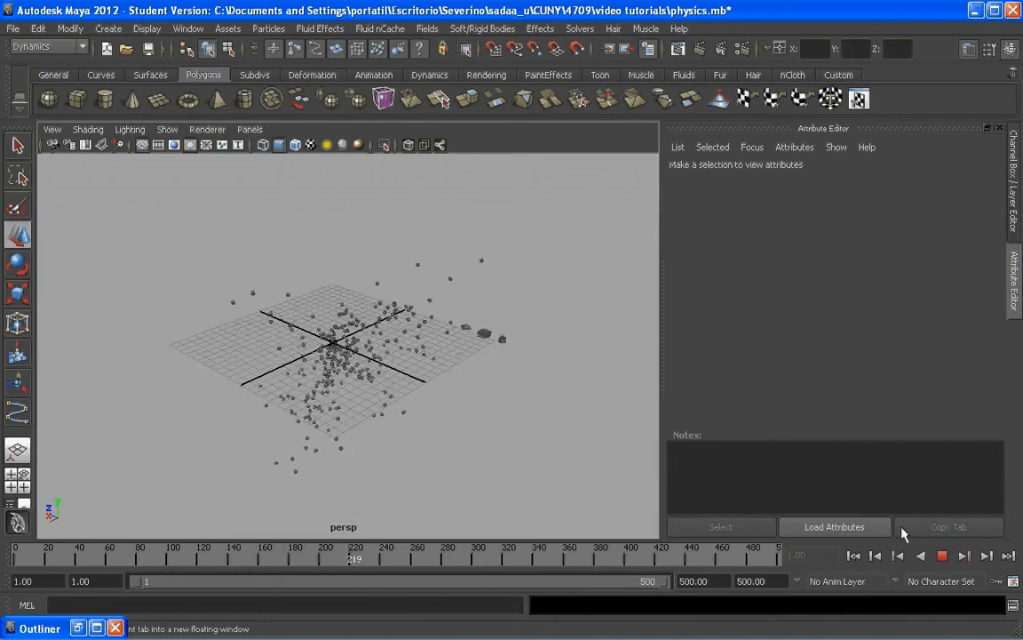
left_click(942, 555)
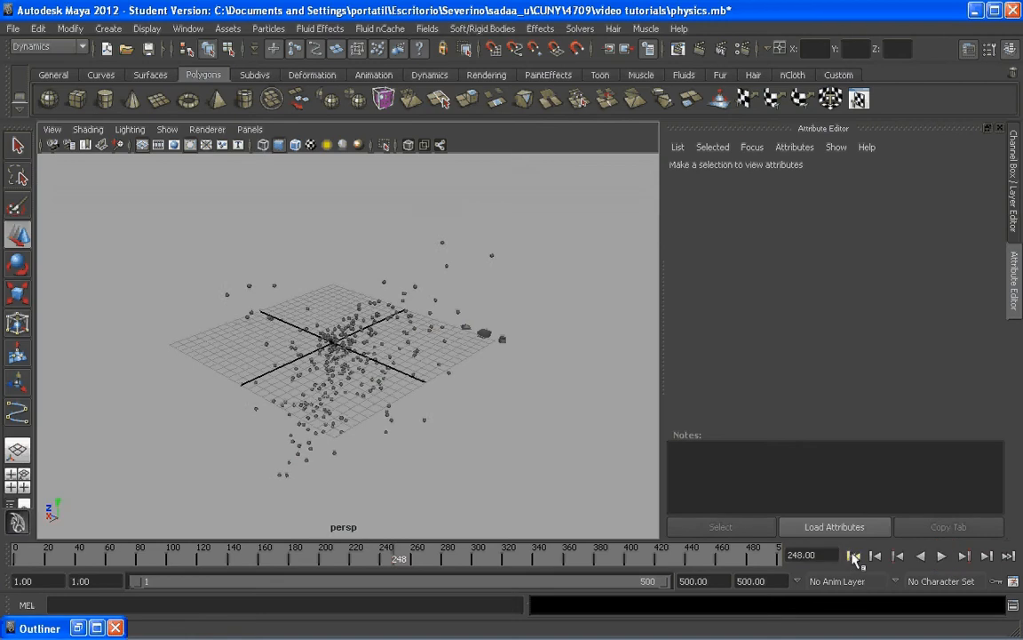
Step: Run the emission from the start to about frame 29 and select the emitted particles
left_click(854, 556)
left_click(941, 555)
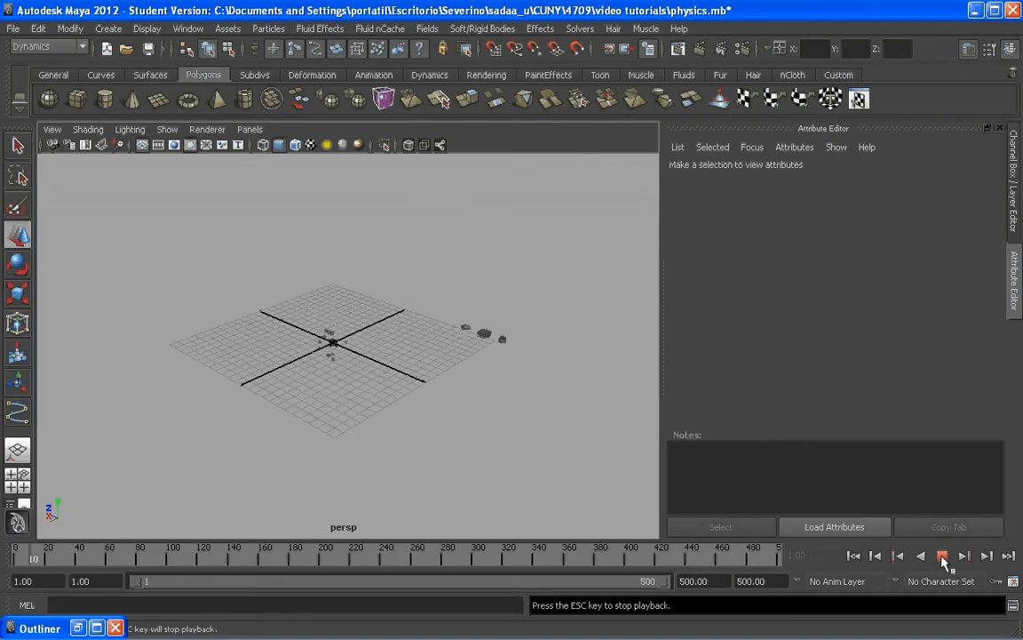
left_click(943, 557)
left_click(337, 332)
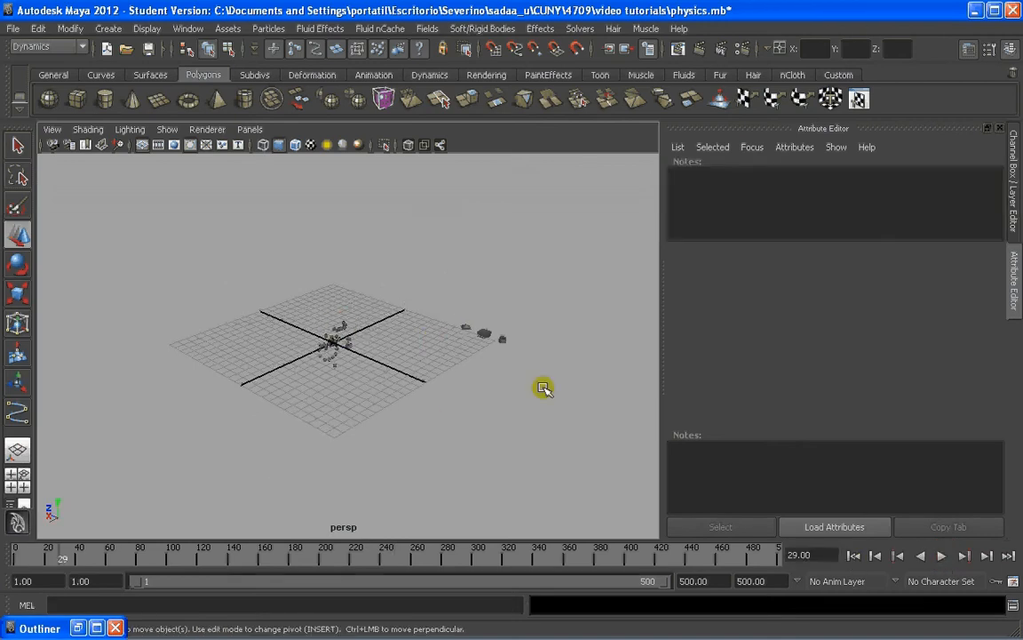
Step: Set the Turbulence field's magnitude to 9.934 and the Drag field's magnitude to 5.960
left_click(81, 627)
left_click(123, 292)
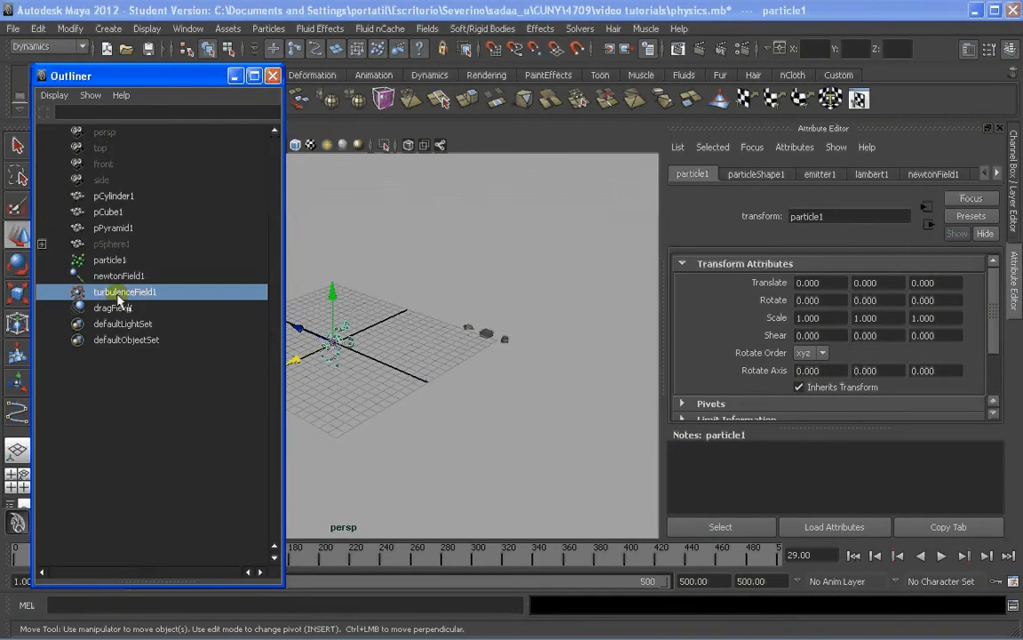
scroll(894, 408, "down", 2)
left_click_drag(926, 361, 921, 364)
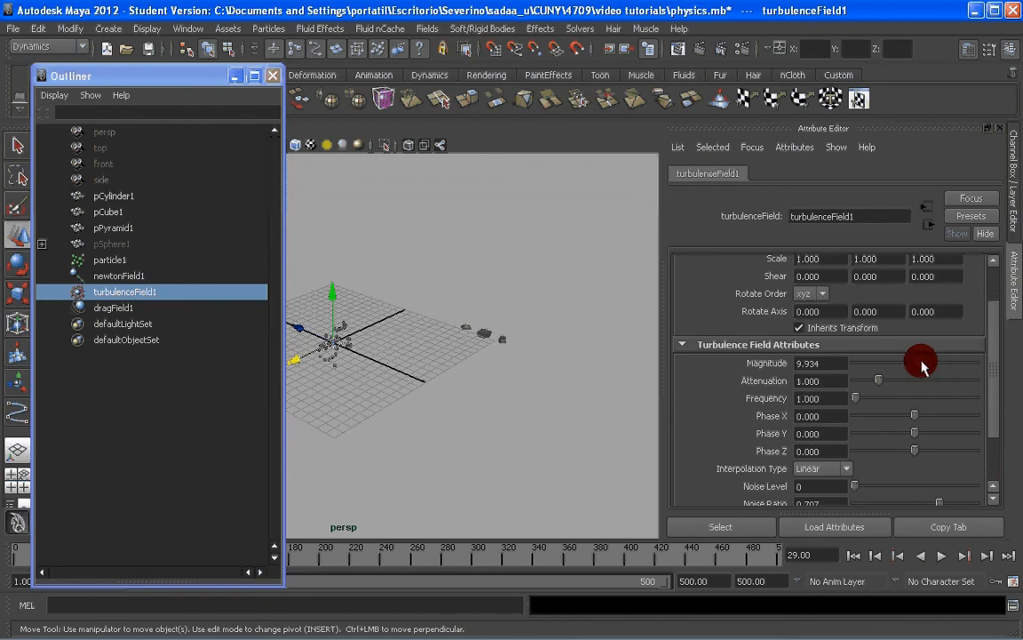
left_click(111, 308)
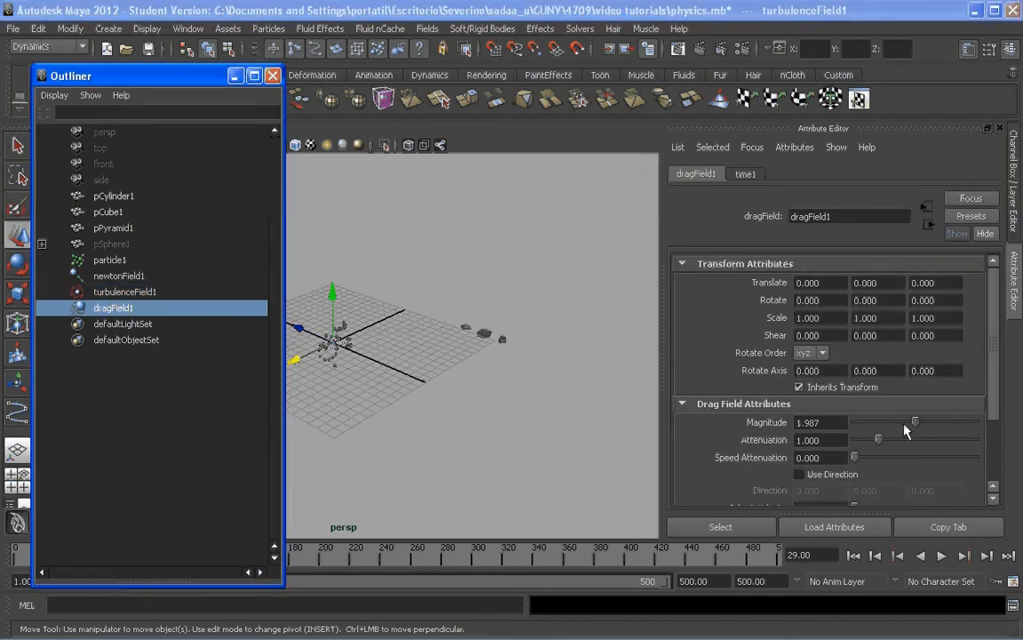
left_click_drag(914, 422, 918, 422)
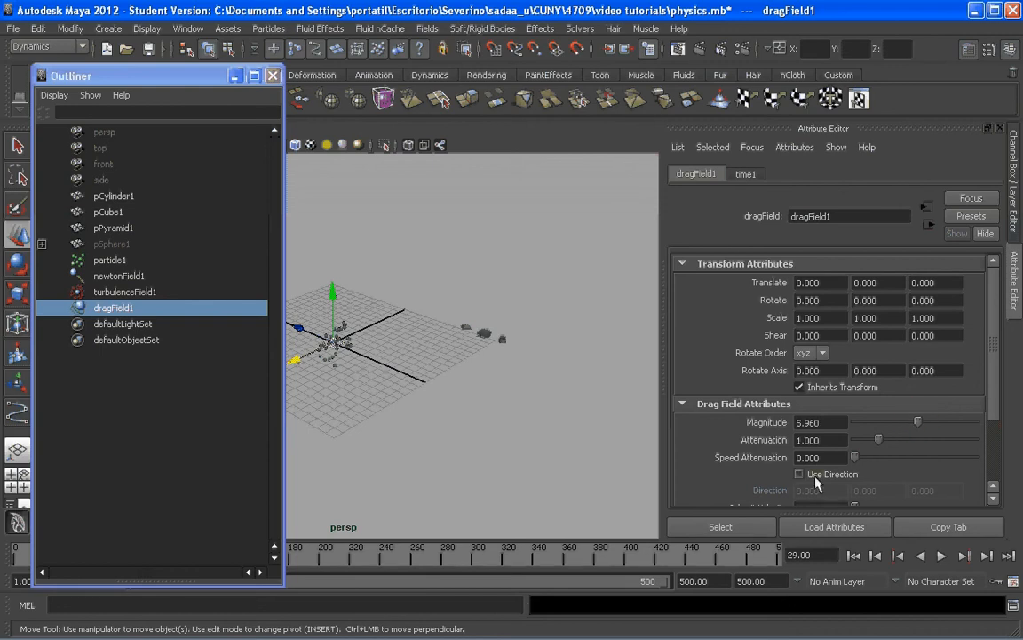
left_click(236, 77)
Step: Replay the emission from the start, examining the particle motion up close and from a lower angle, and return to frame 1
left_click(626, 444)
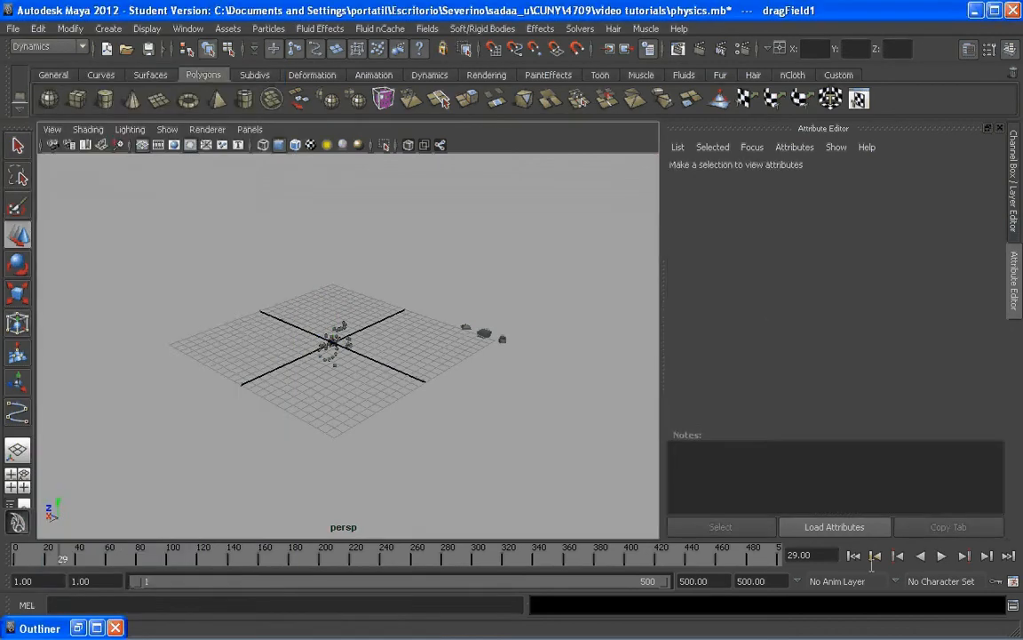
left_click(854, 556)
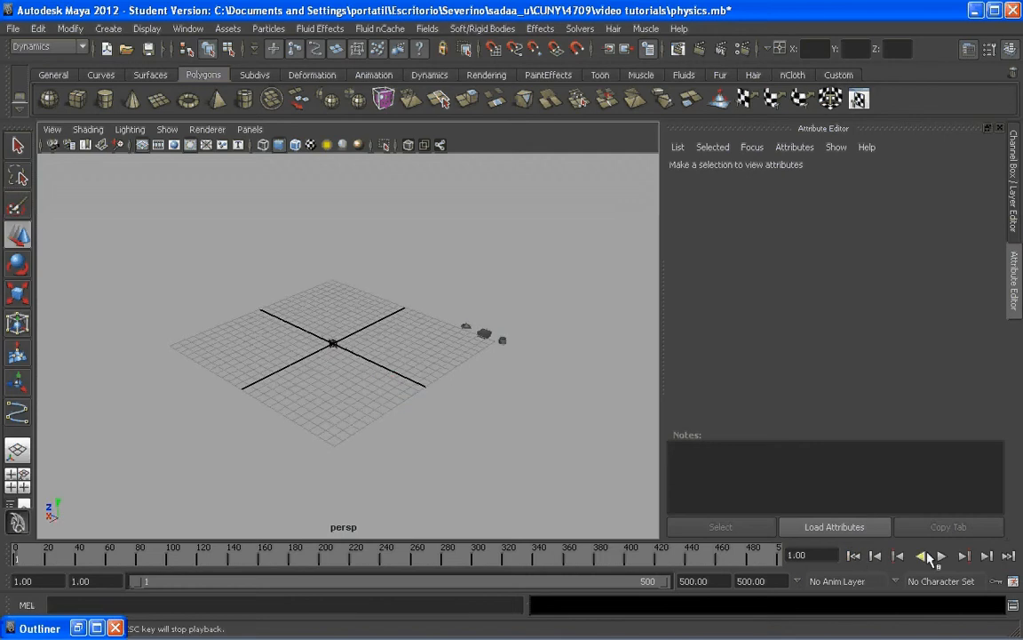
left_click(942, 556)
scroll(391, 389, "up", 3)
scroll(391, 390, "up", 2)
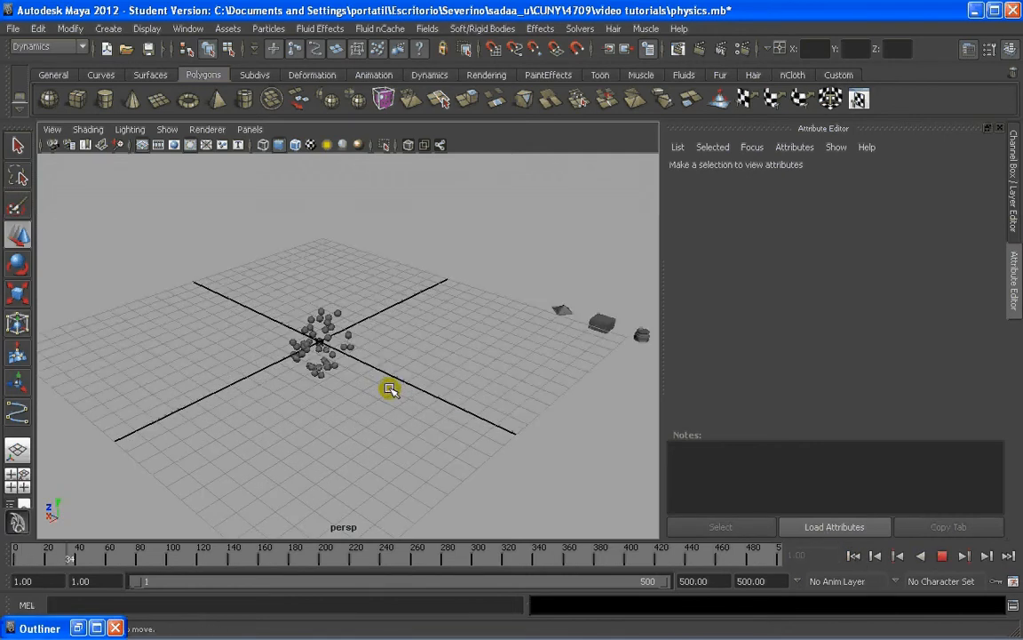
scroll(349, 369, "up", 3)
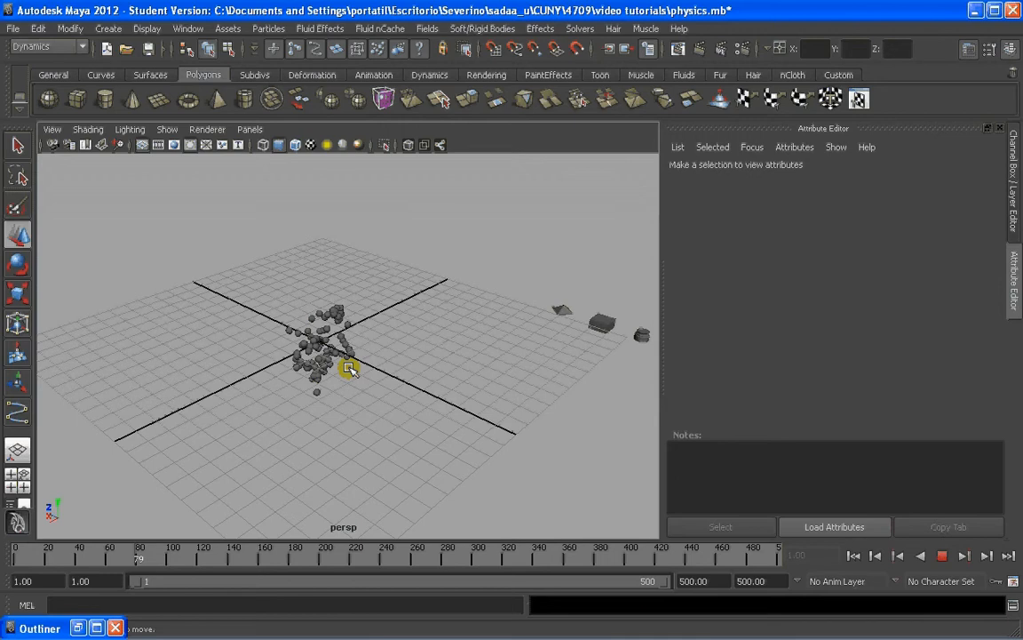
scroll(342, 333, "up", 2)
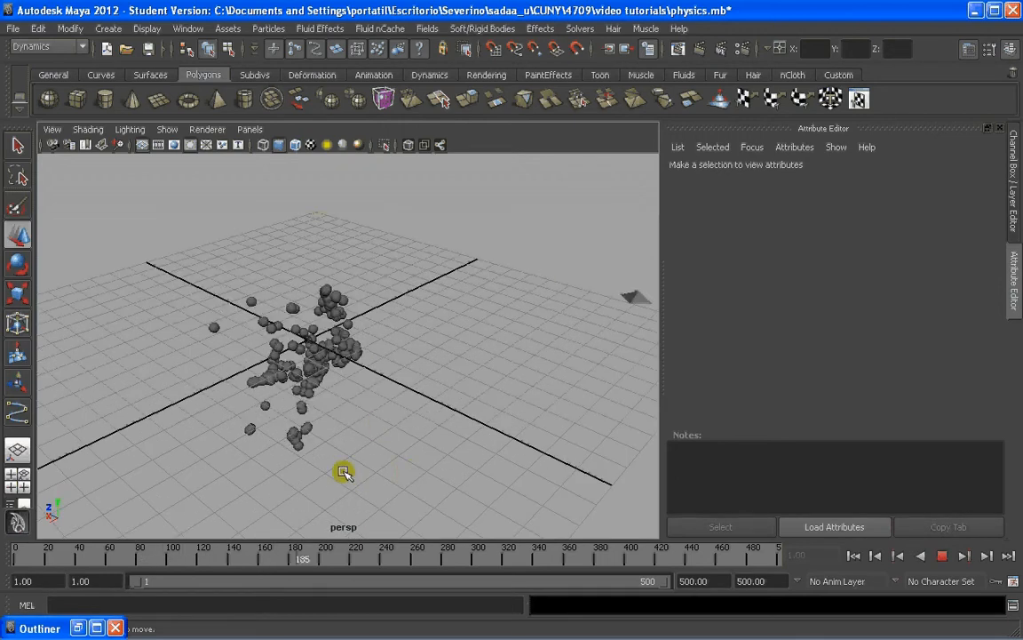
left_click_drag(293, 365, 375, 387, "alt")
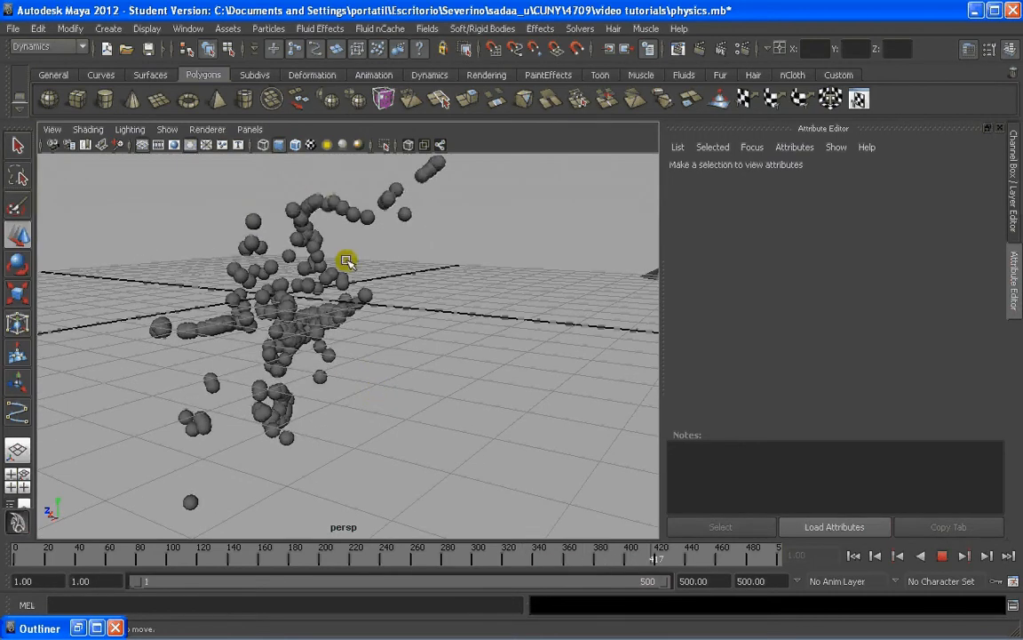
left_click_drag(456, 215, 407, 212, "alt")
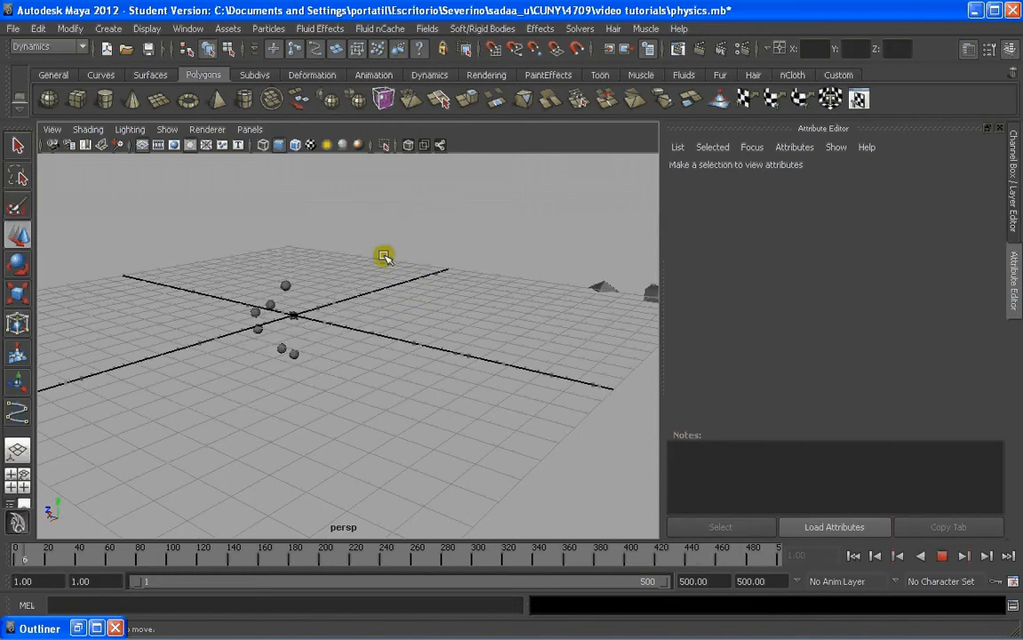
left_click(942, 555)
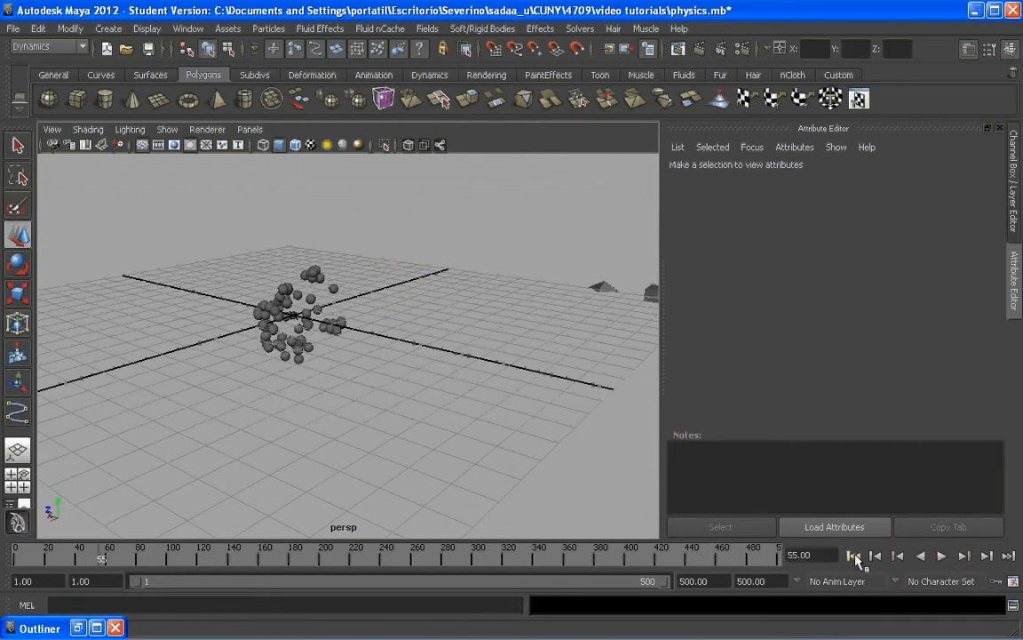
left_click(854, 555)
Step: Replay the emission briefly to frame 27, return to the start and check the scene's object list
left_click_drag(412, 348, 400, 361, "alt")
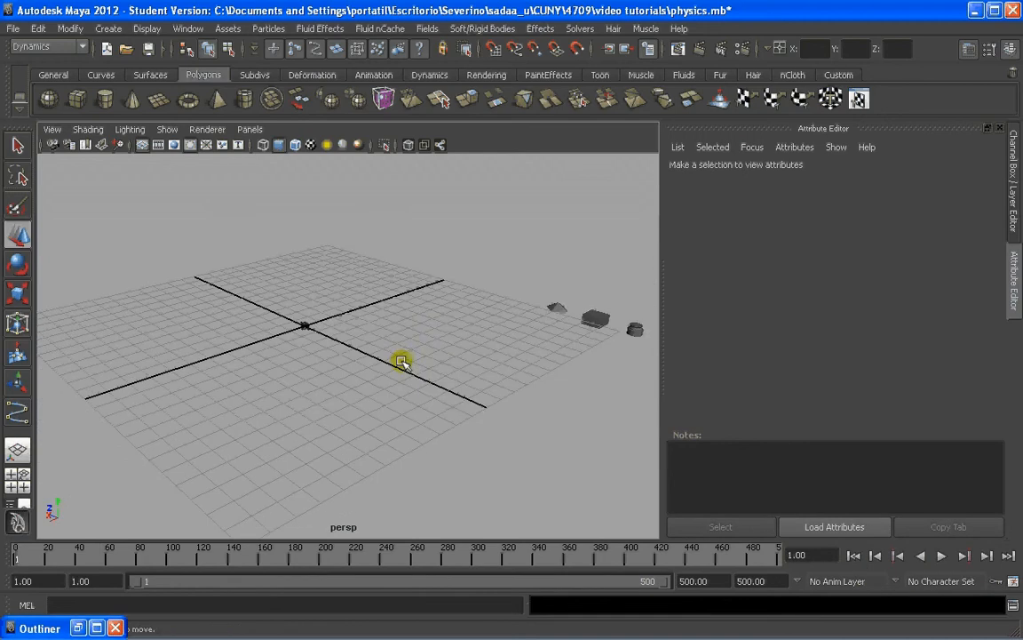
left_click(942, 555)
left_click(942, 555)
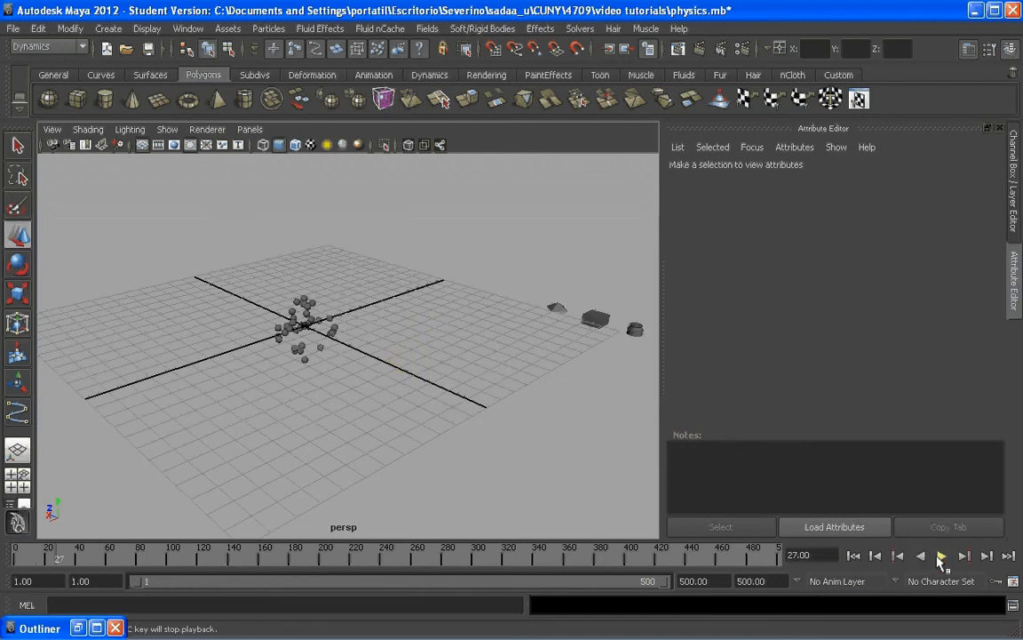
left_click(855, 556)
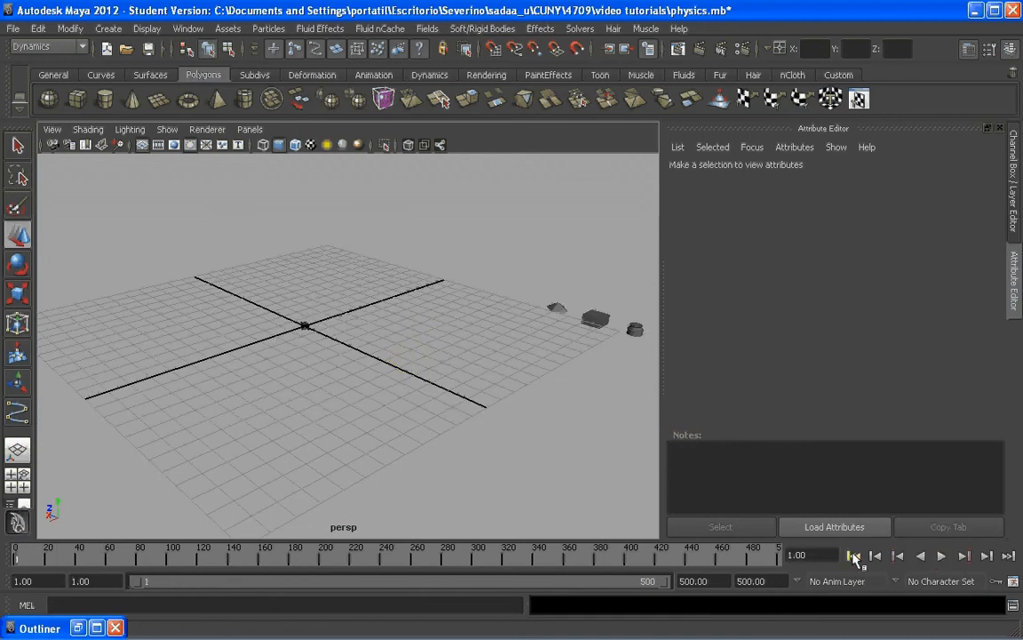
left_click(79, 628)
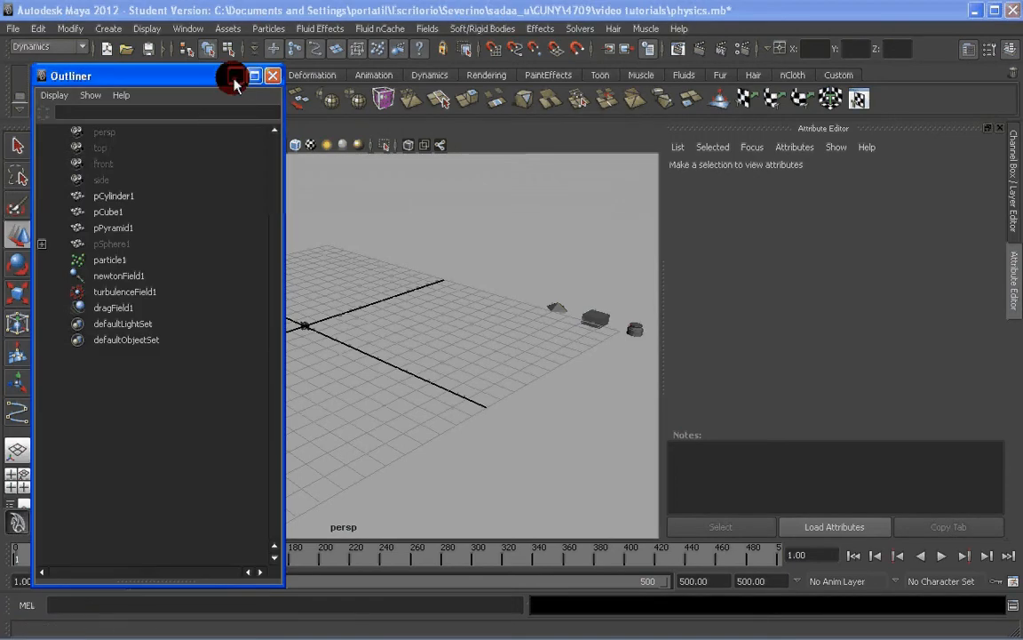
left_click(233, 76)
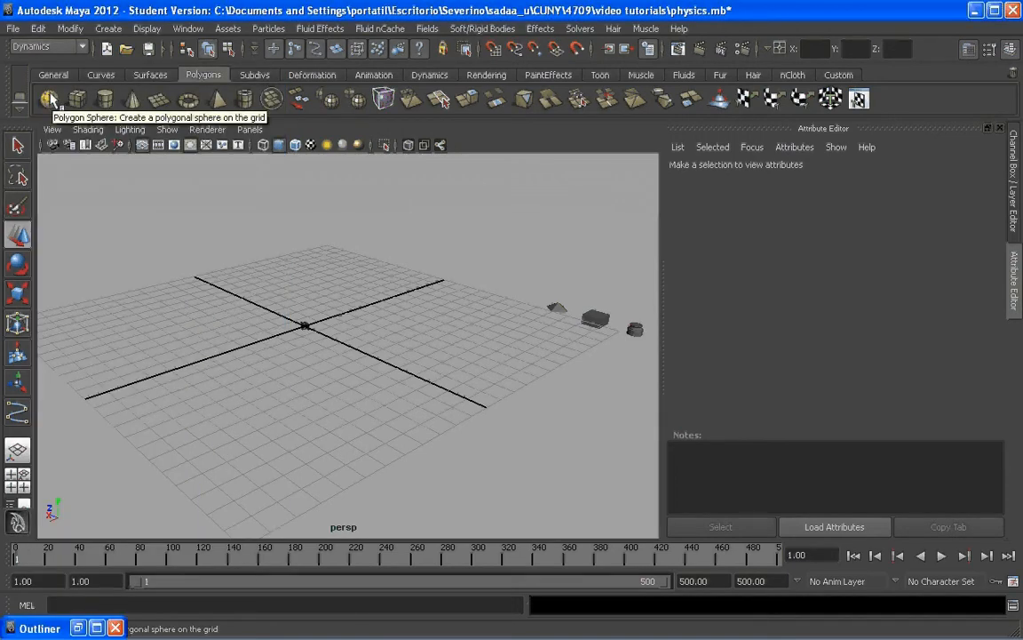
Step: Create a polygon sphere and move it beyond the grid's edge, to about -15.53 in X and -0.462 in Z
left_click(50, 97)
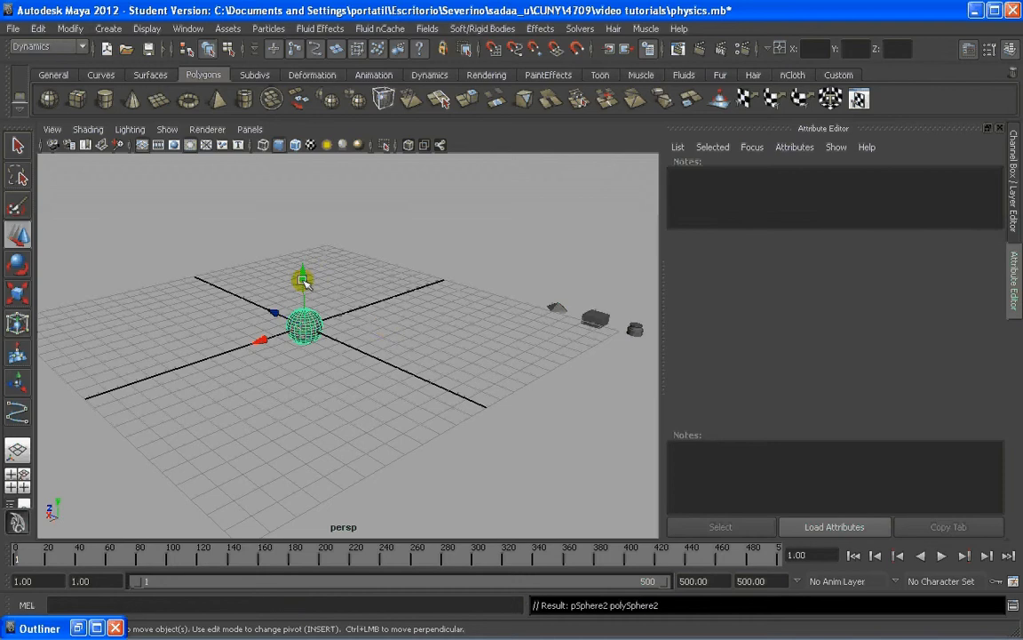
left_click_drag(299, 279, 445, 238)
left_click_drag(408, 330, 296, 381, "alt")
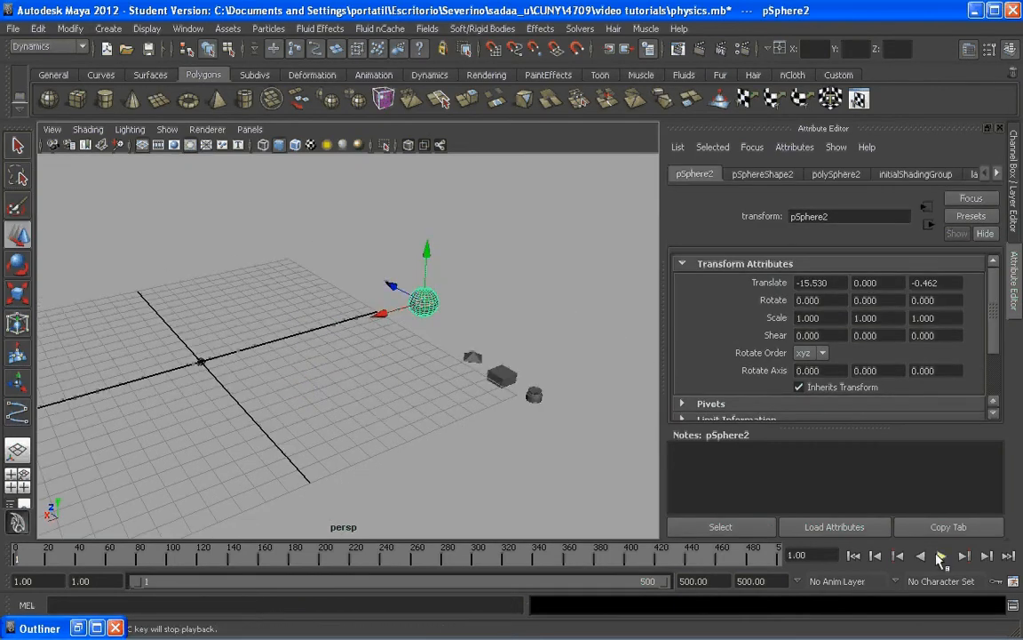
Step: Run the emission to frame 21 and make the new sphere the goal of the emitted particles
left_click(941, 555)
left_click(943, 556)
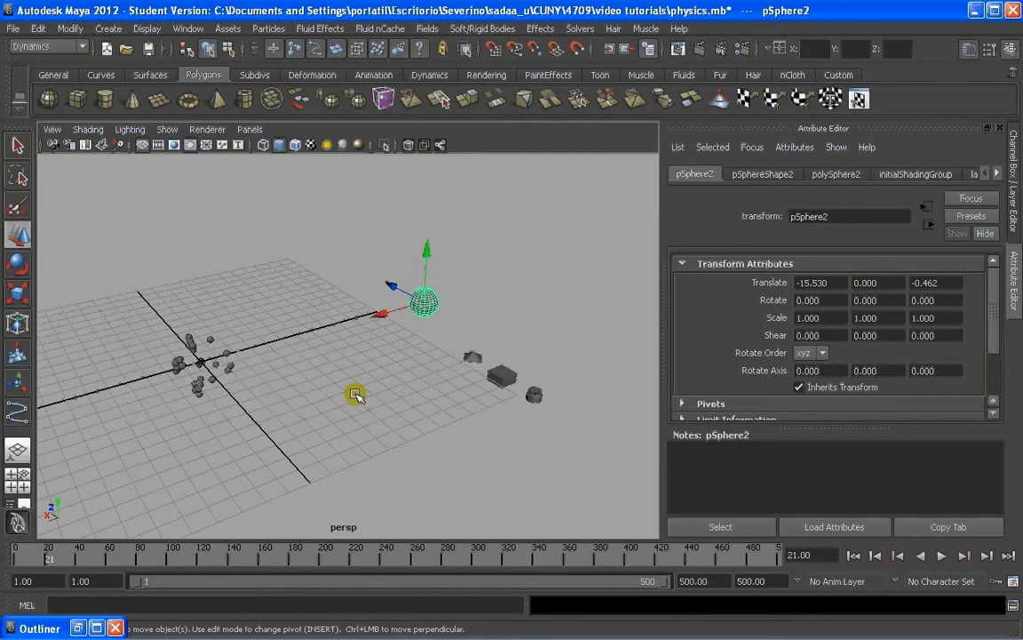
left_click(221, 366)
left_click(425, 305, "shift")
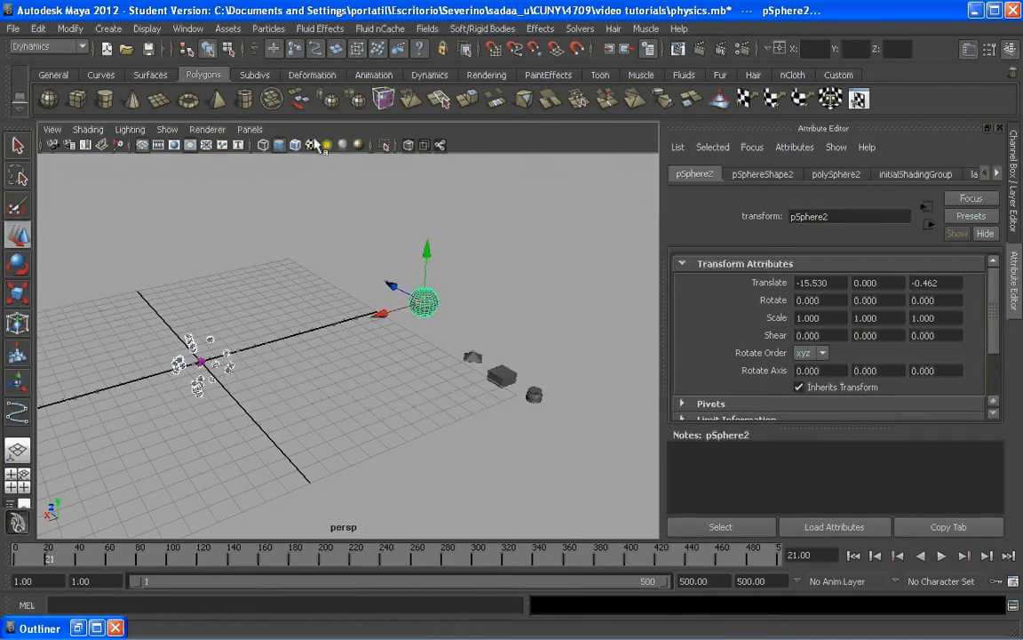
left_click(267, 28)
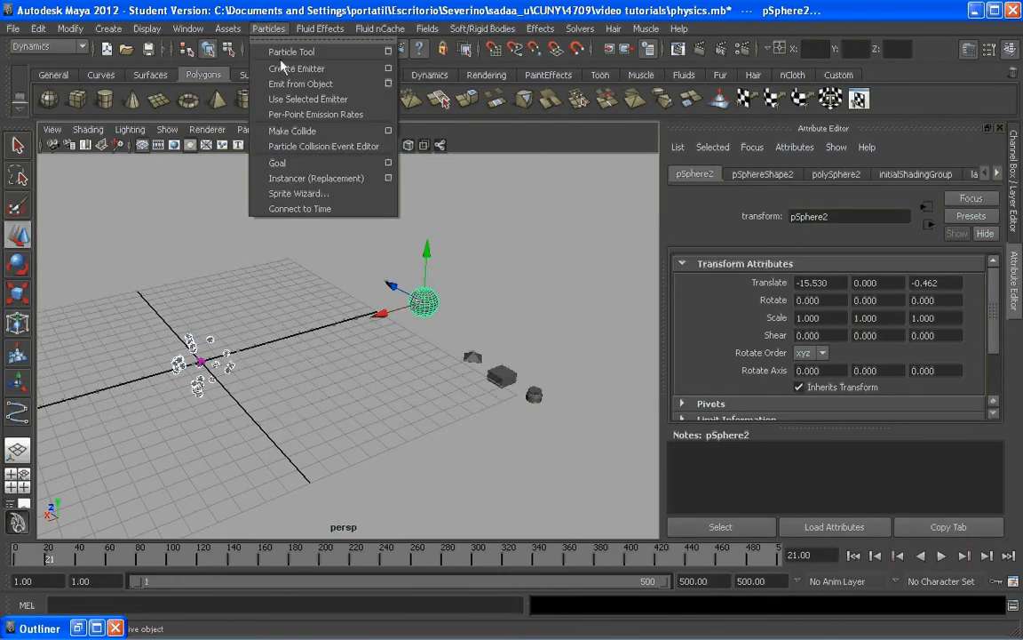
left_click(285, 167)
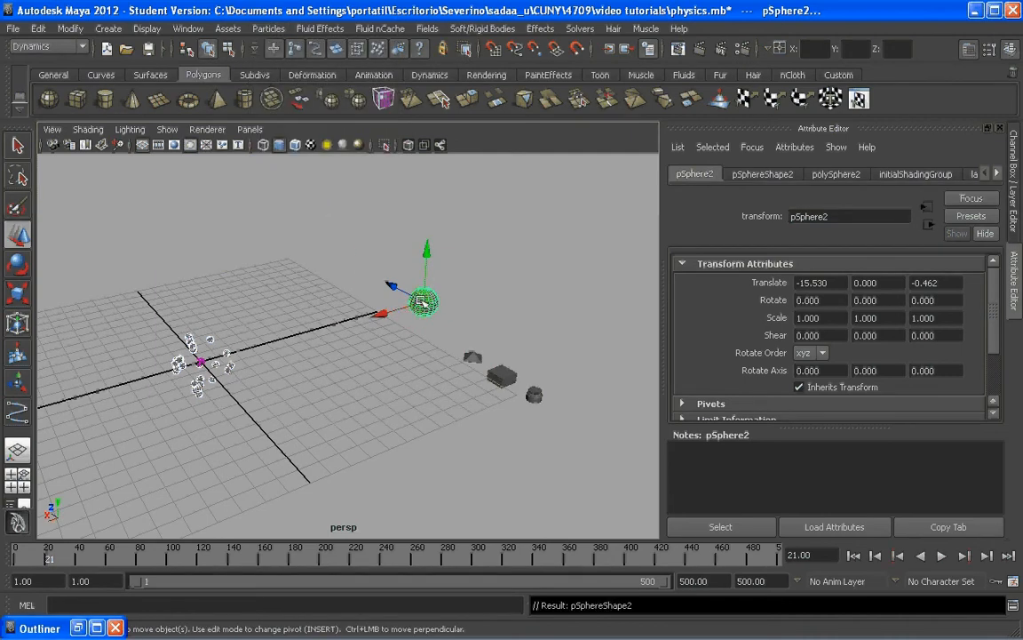
Step: Clear the selection and replay the emission from the start to frame 103, watching the particles travel to the goal sphere
left_click(514, 470)
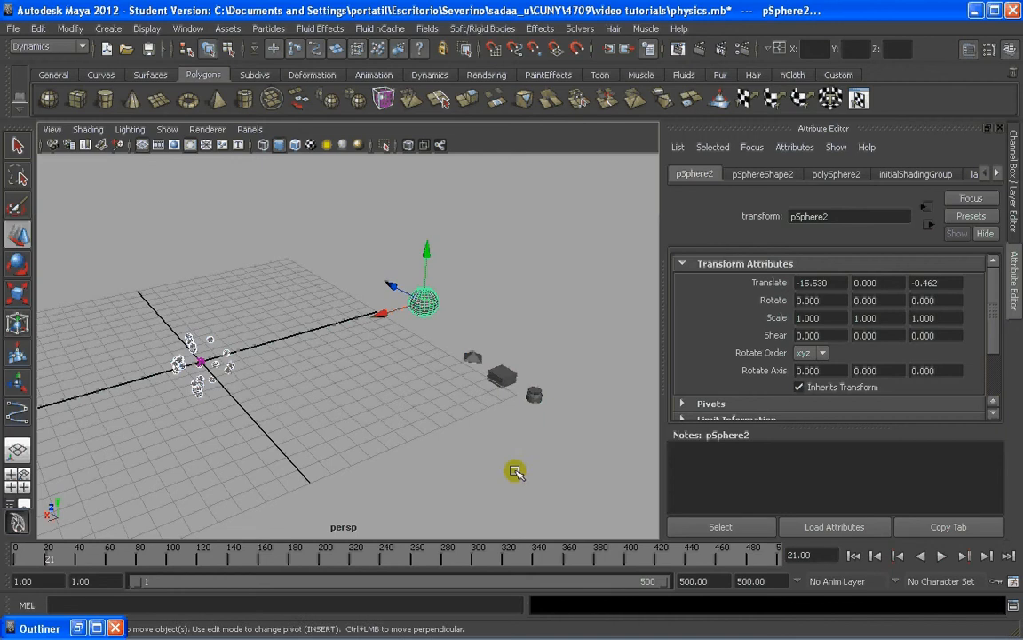
left_click(854, 556)
left_click(942, 556)
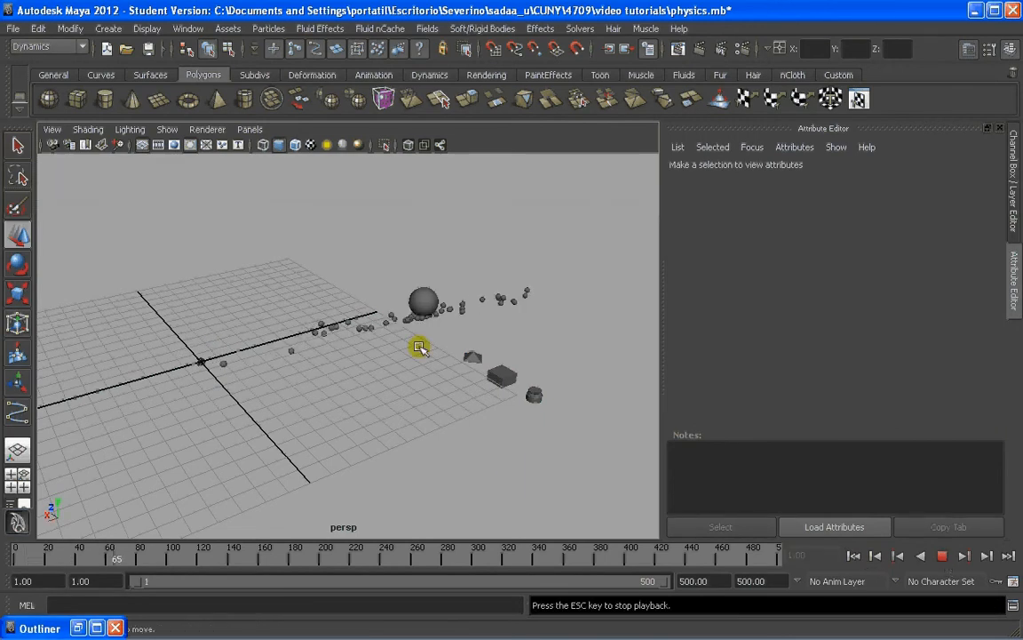
left_click(942, 557)
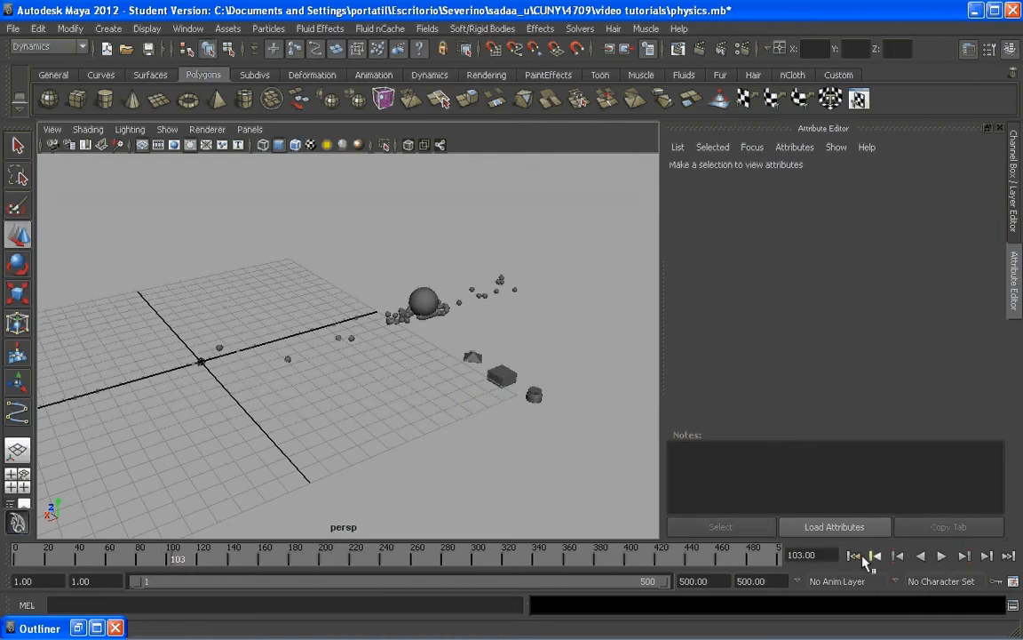
Step: Set the emitted particles' Goal Weight[0] to 0.1
left_click(418, 291)
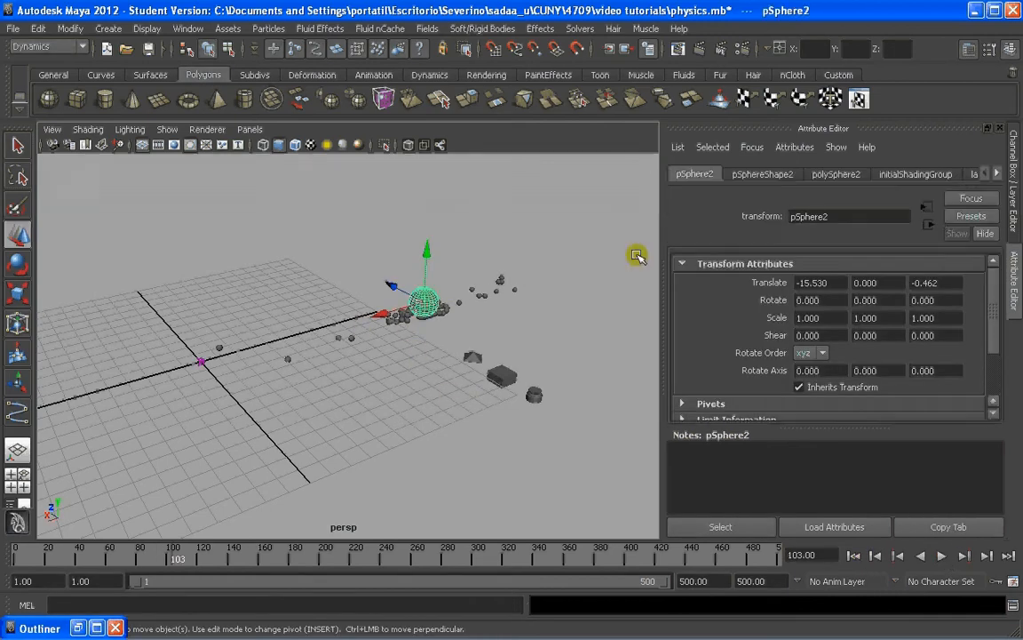
left_click(1013, 177)
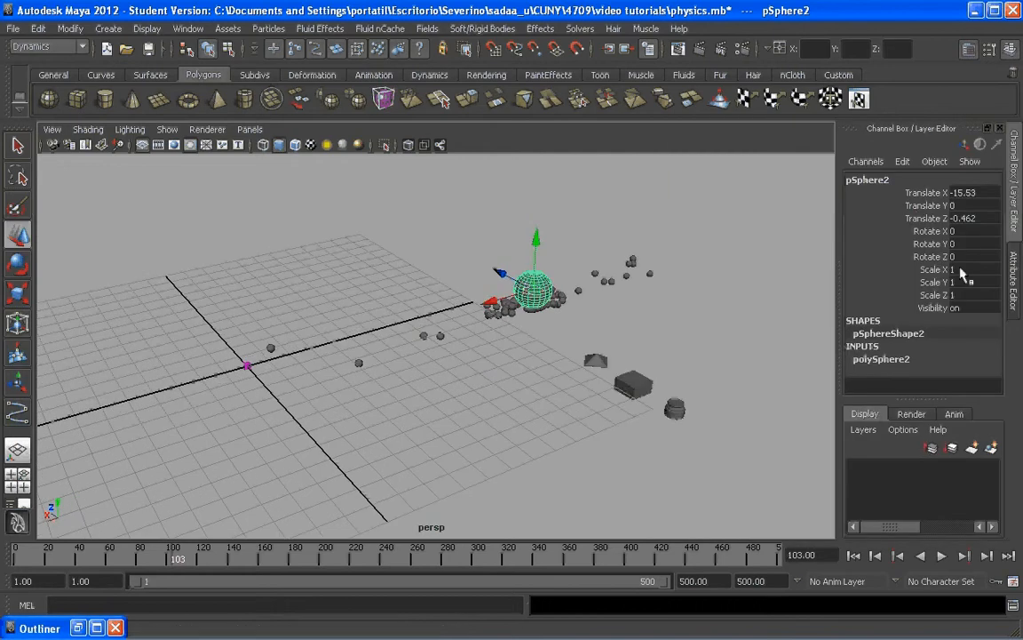
left_click(434, 335)
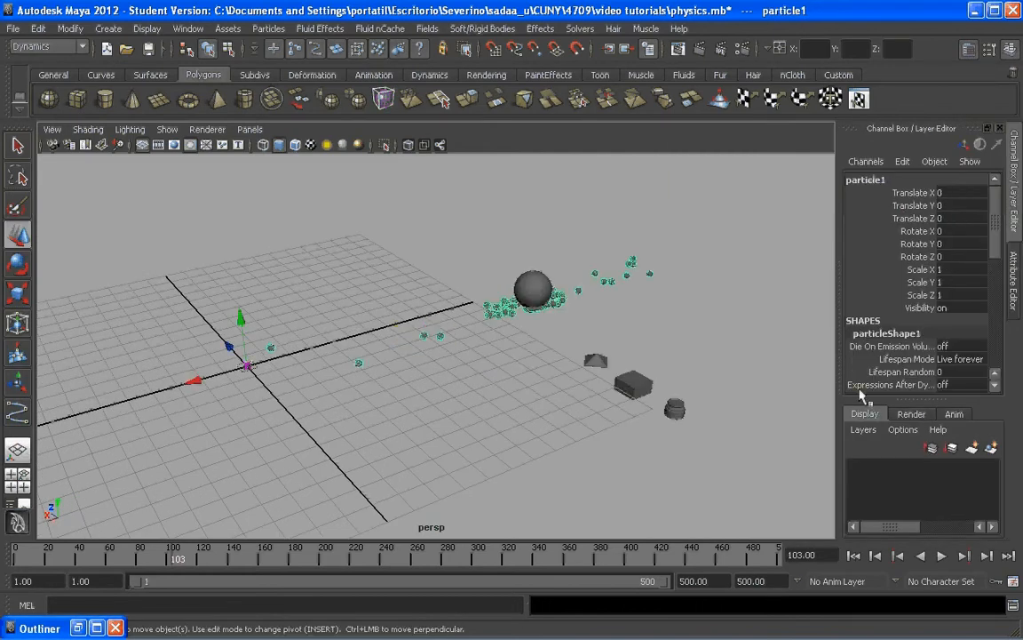
left_click_drag(860, 397, 860, 533)
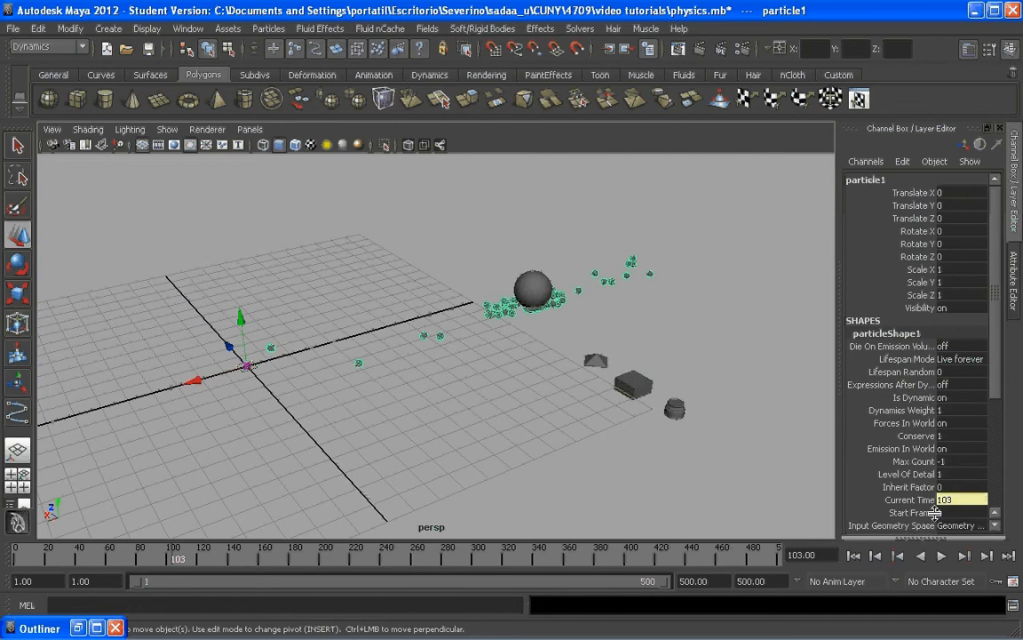
left_click_drag(993, 235, 1000, 374)
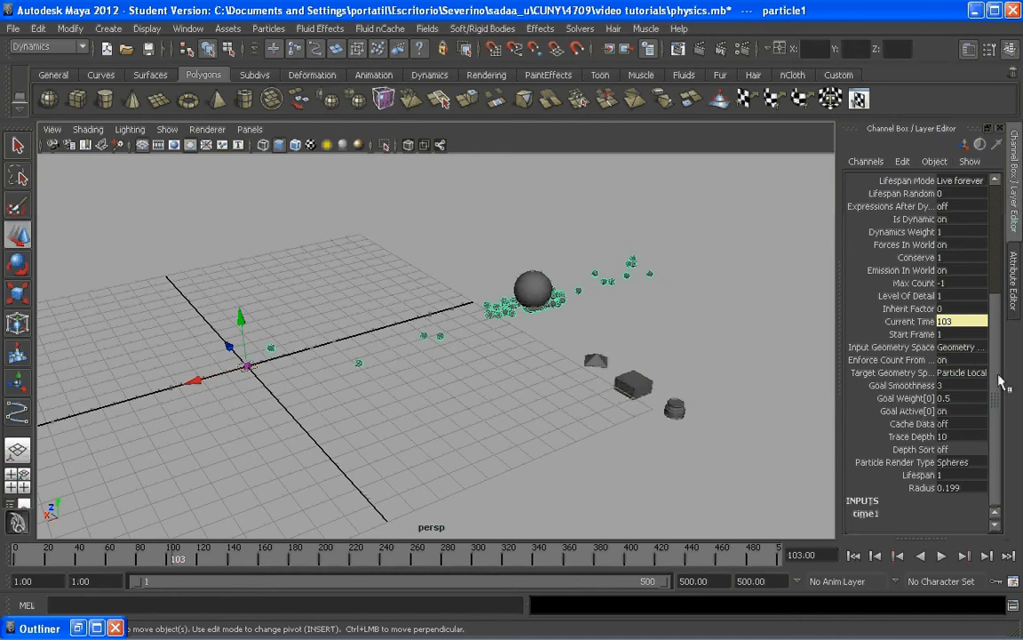
mouse_move(997, 374)
left_mouse_down()
mouse_move(1002, 228)
mouse_move(1004, 384)
left_mouse_up()
double_click(963, 397)
left_click(965, 397)
key("BackSpace")
type("1")
key("Return")
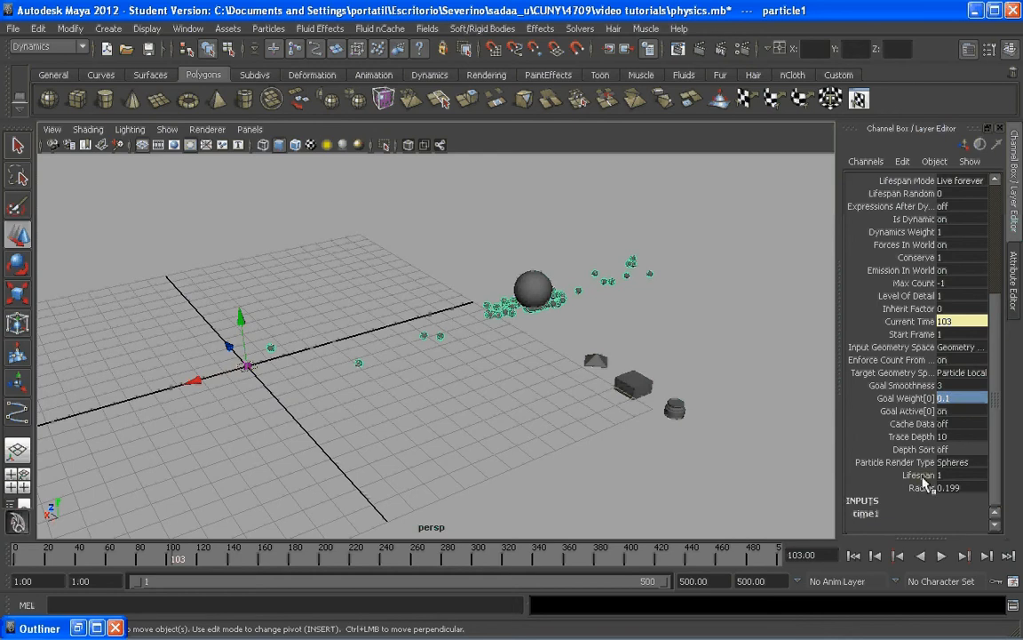
Step: Replay the emission from the start to frame 197 to check the effect of the goal weight
left_click(855, 556)
left_click(943, 556)
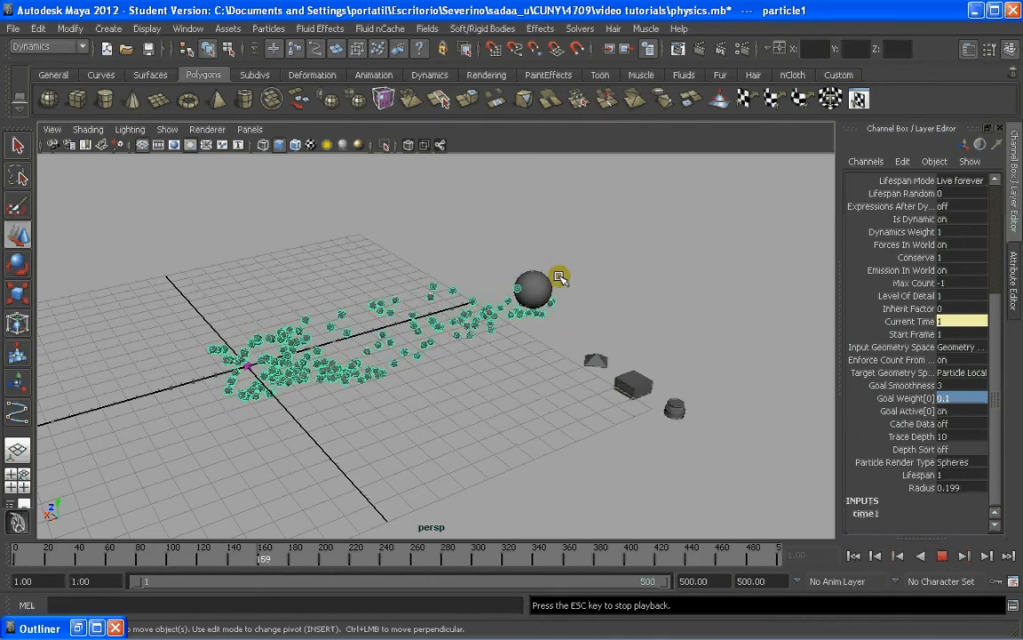
left_click(941, 555)
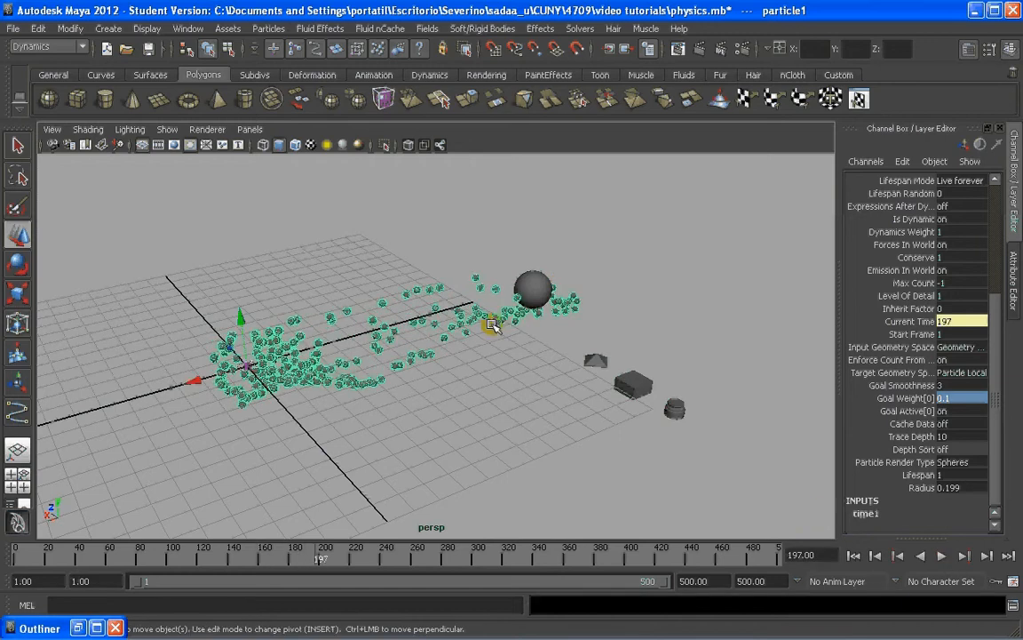
Step: Make the emitted particles collide with the goal sphere
left_click(533, 286)
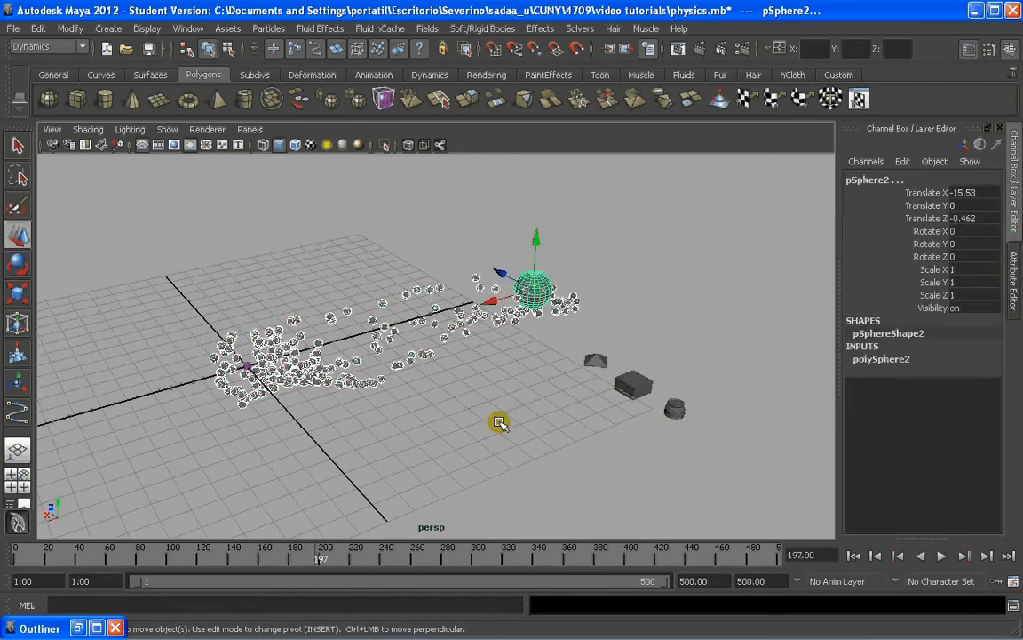
left_click(269, 29)
left_click(299, 130)
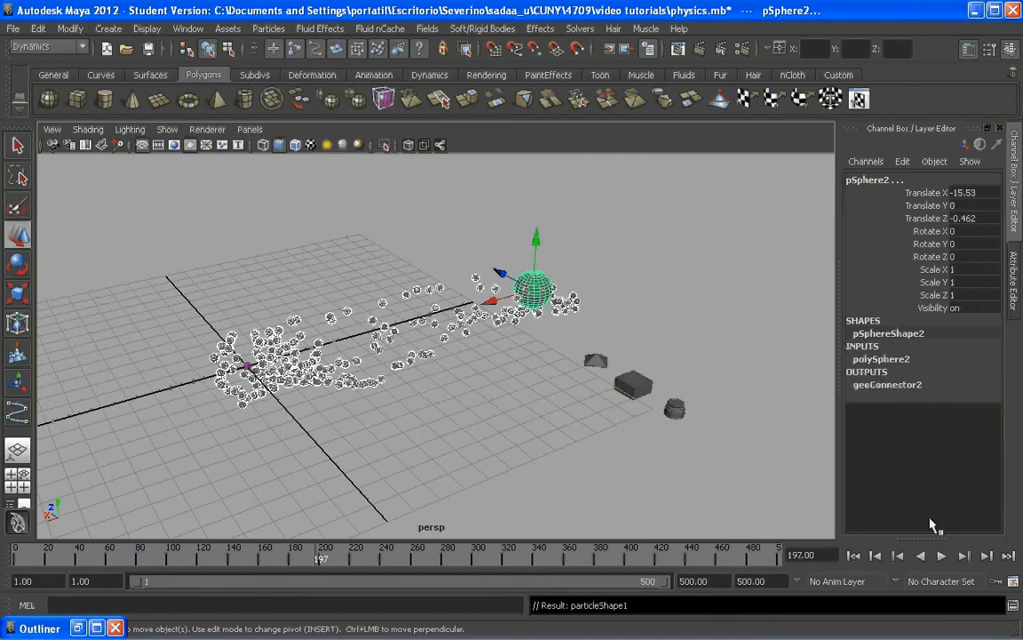
Step: Replay the emission from the start to frame 282 to watch the particles collide with the goal sphere
left_click(853, 555)
left_click(941, 555)
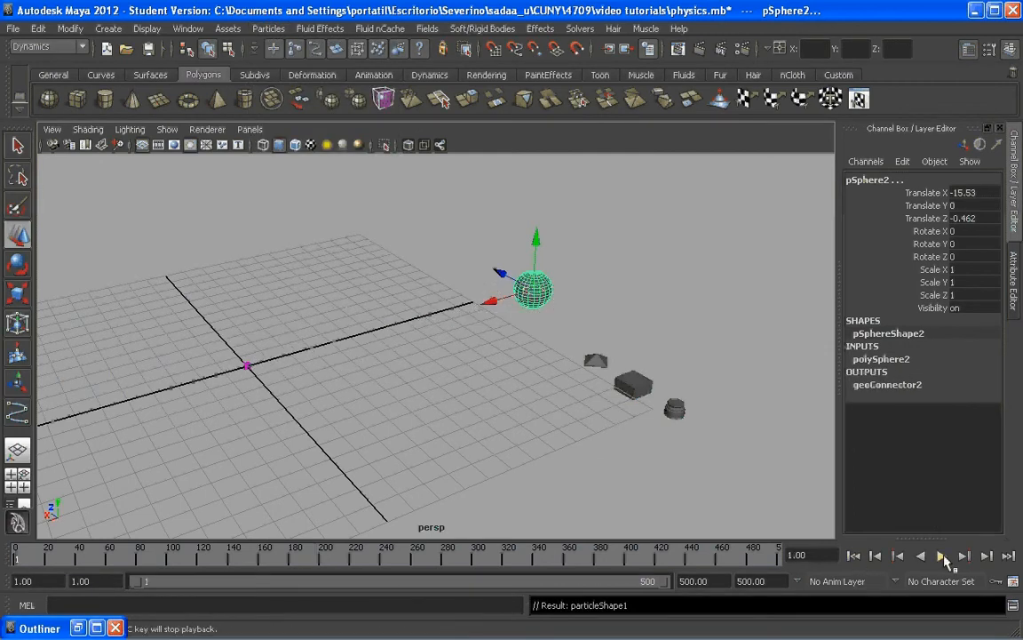
left_click(541, 451)
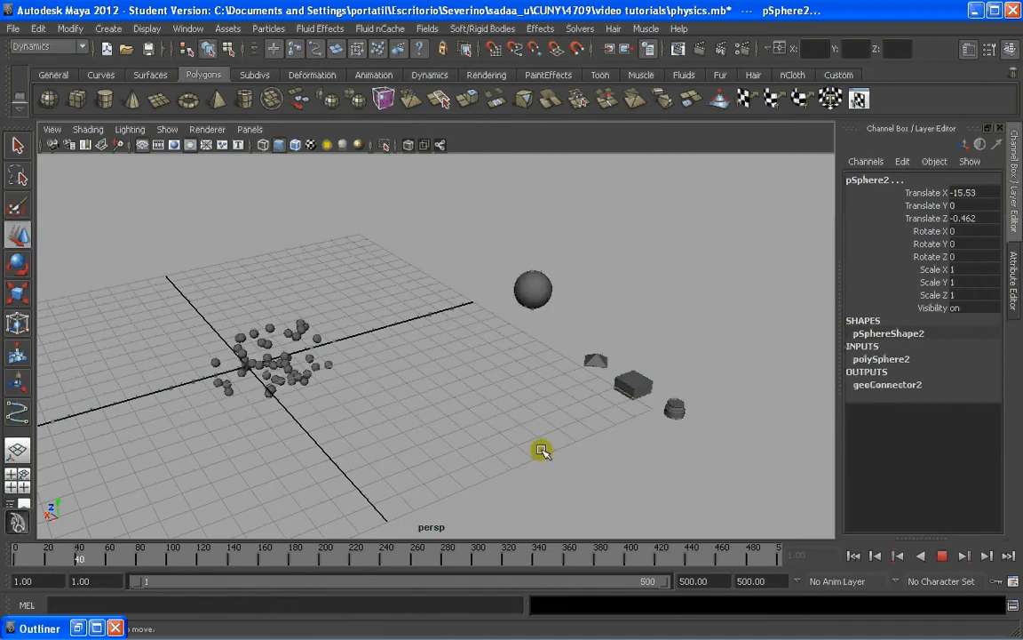
scroll(329, 362, "up", 2)
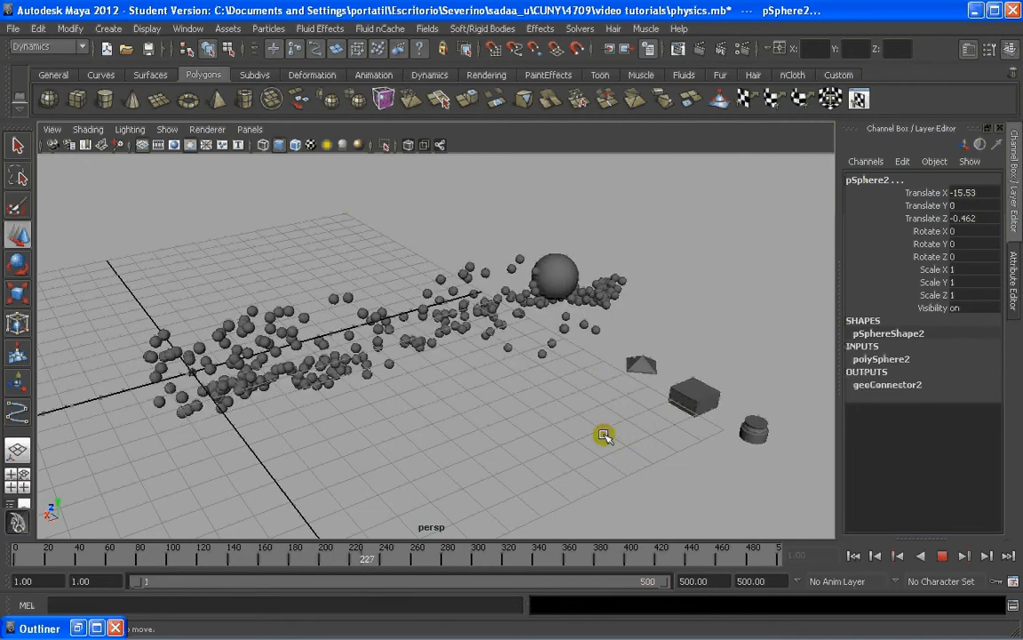
left_click(943, 556)
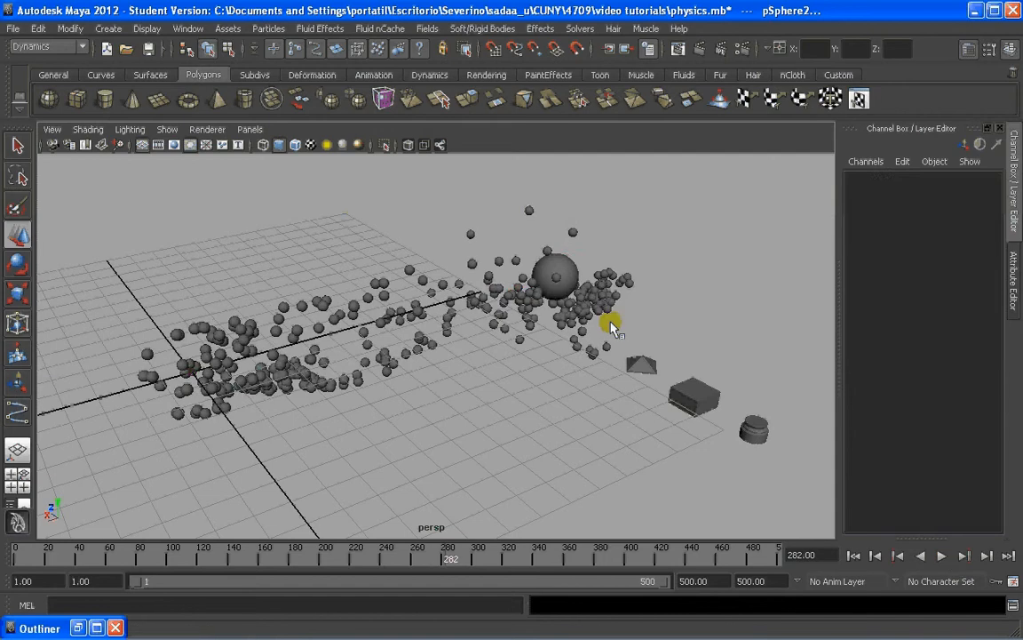
Step: Set the goal sphere's geoConnector2 Resilience to 0.108, Friction to 0.198 and Offset to 0.061
left_click(561, 279)
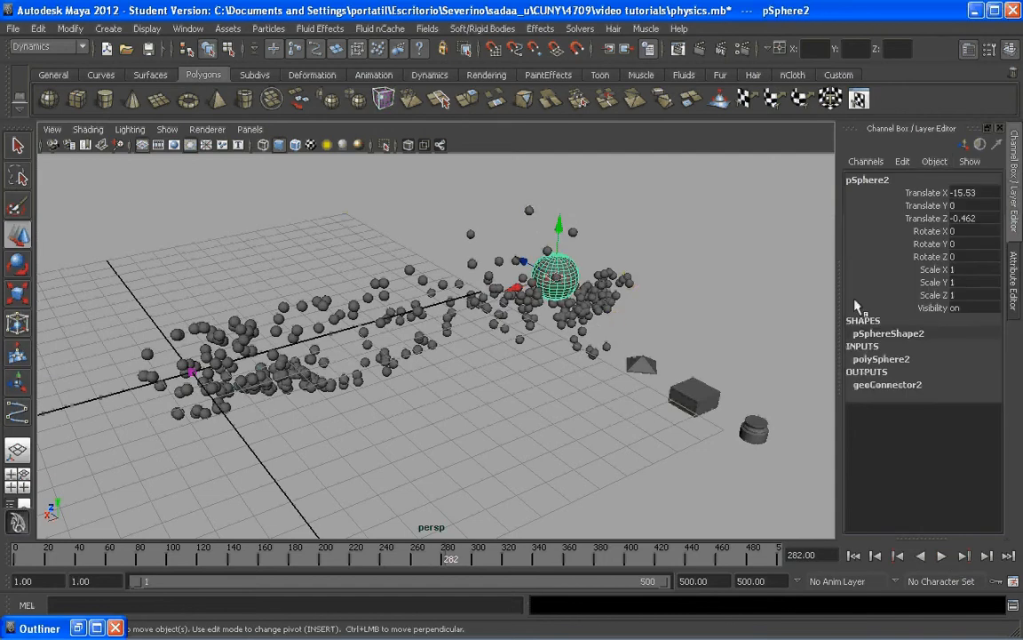
key("ctrl+a")
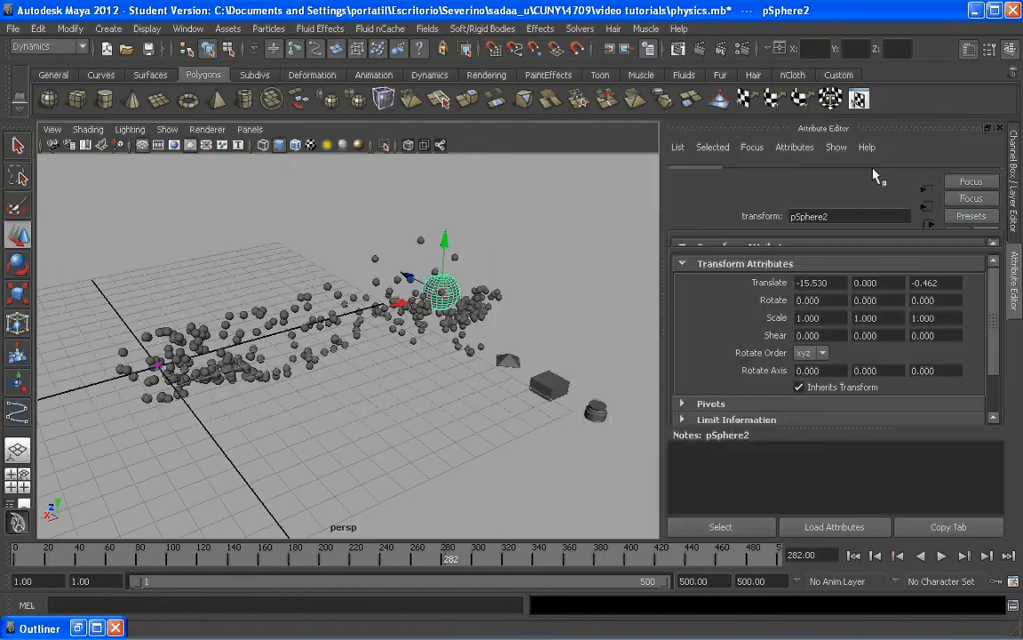
left_click(908, 174)
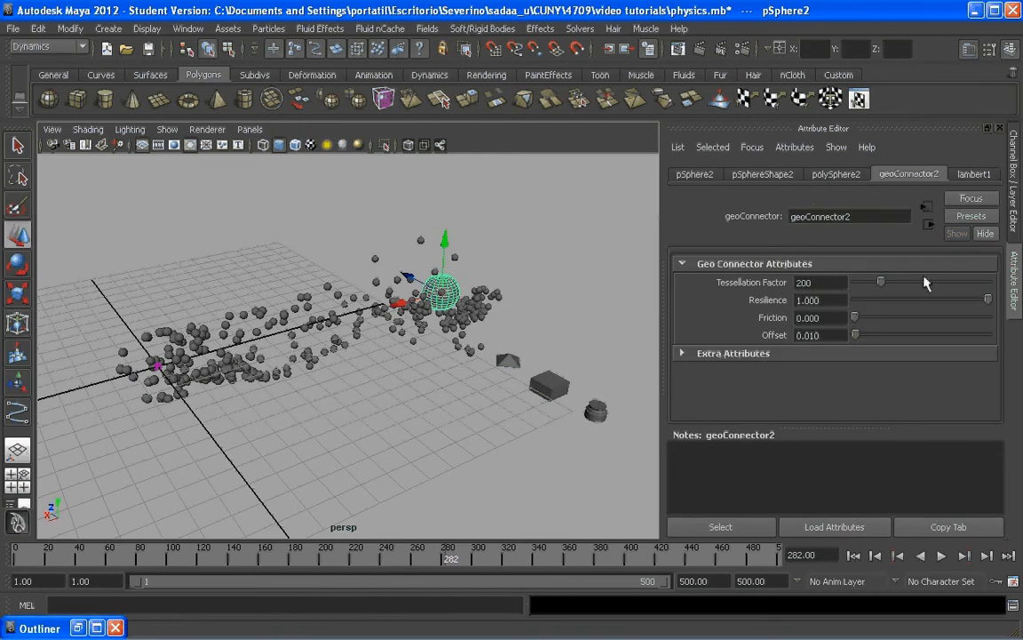
left_click(923, 299)
left_click(868, 299)
left_click_drag(871, 317, 881, 317)
left_click_drag(854, 336, 863, 334)
Step: Keyframe the goal sphere at its original position at frame 1 and frame 238
left_click_drag(445, 343, 496, 385, "alt")
left_click(855, 557)
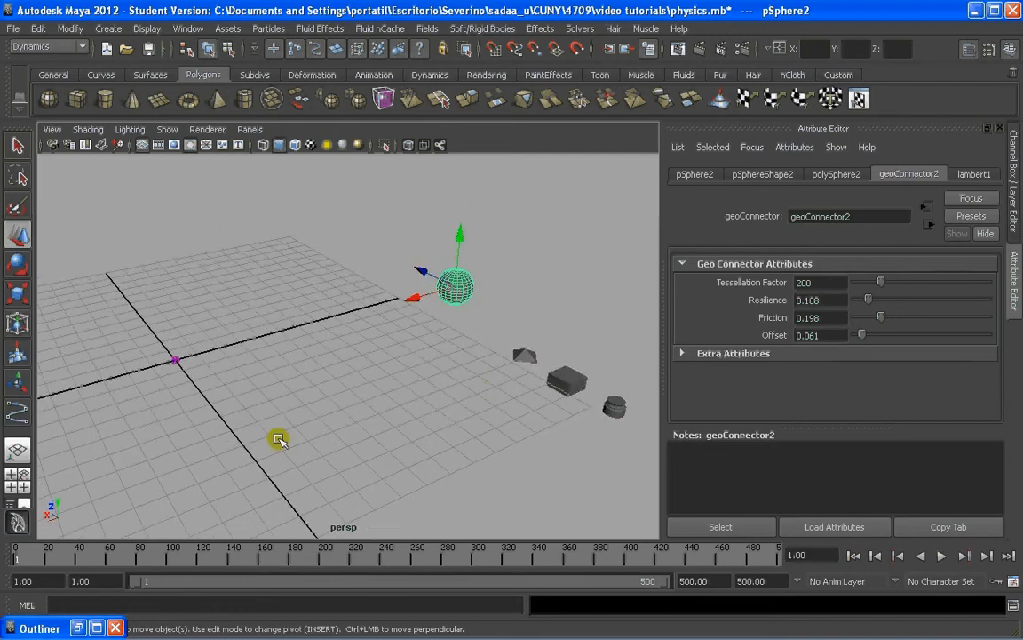
left_click_drag(444, 302, 439, 332, "alt")
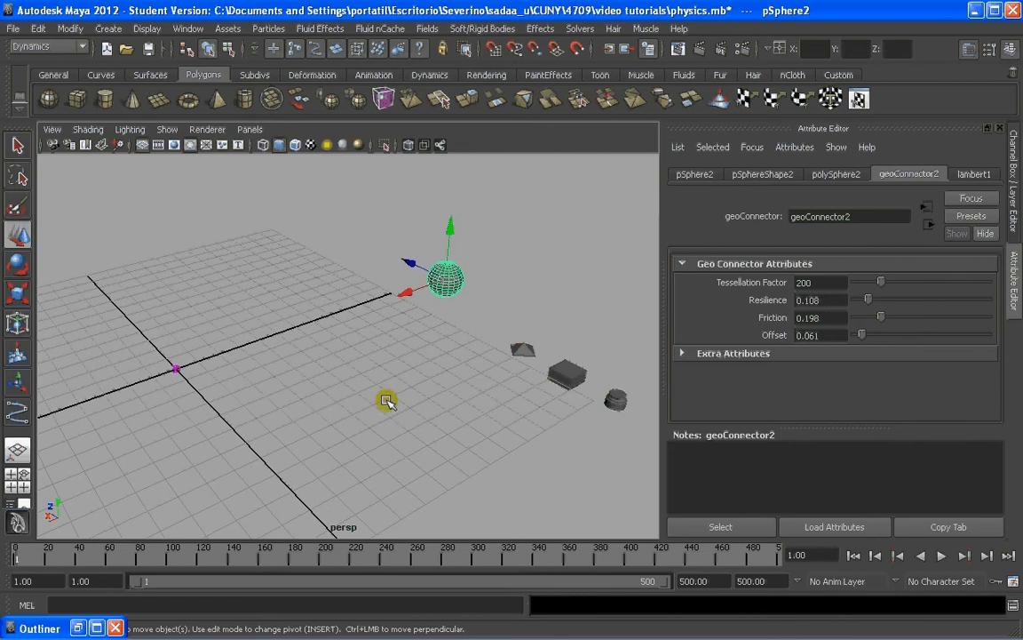
left_click_drag(427, 375, 432, 383, "alt")
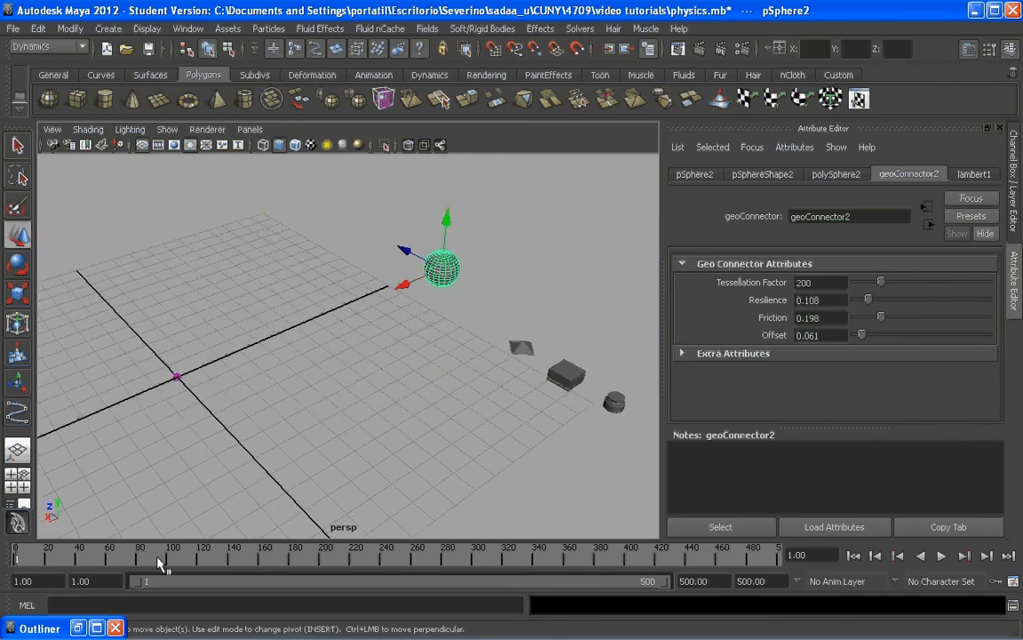
left_click(182, 555)
left_click_drag(182, 556, 384, 554)
key("s")
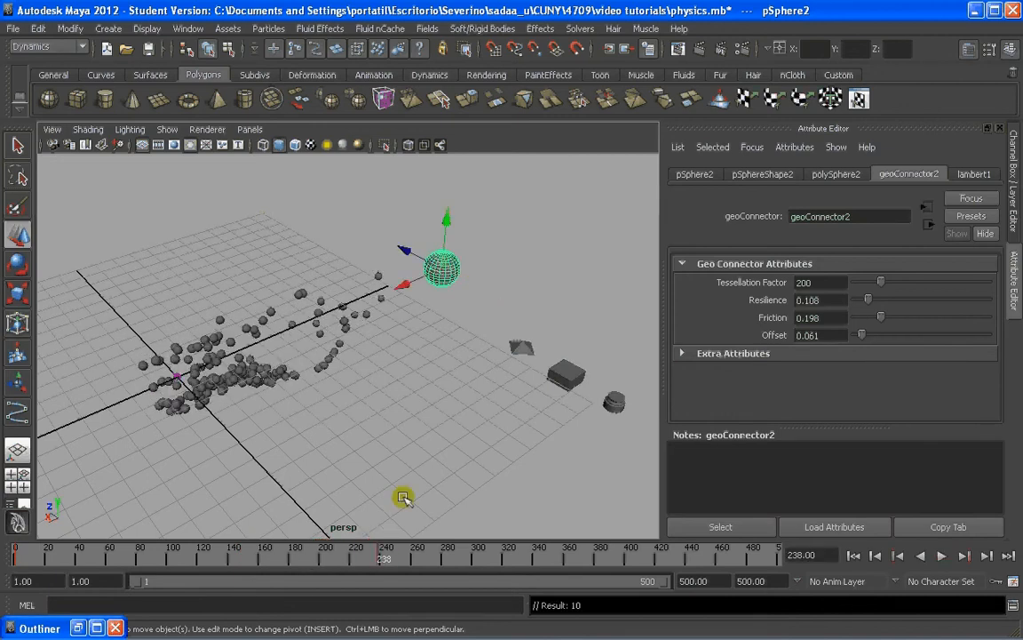
Step: Keyframe the goal sphere near the grid's far corner at frame 312 and near the far end of the grid's centre line at frame 480
key("alt+v")
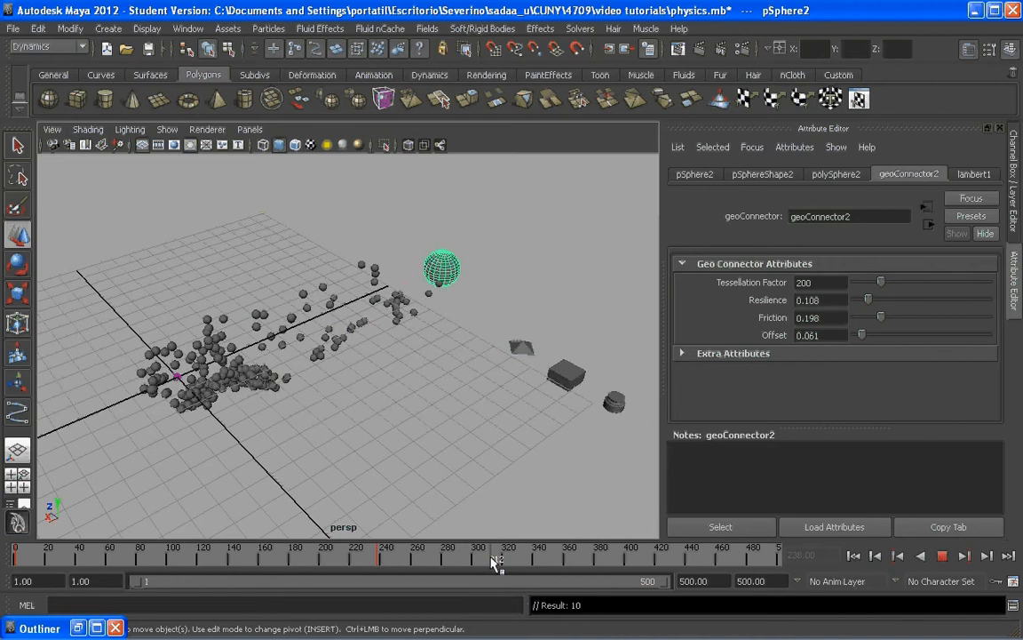
key("alt+v")
left_click_drag(451, 241, 259, 169)
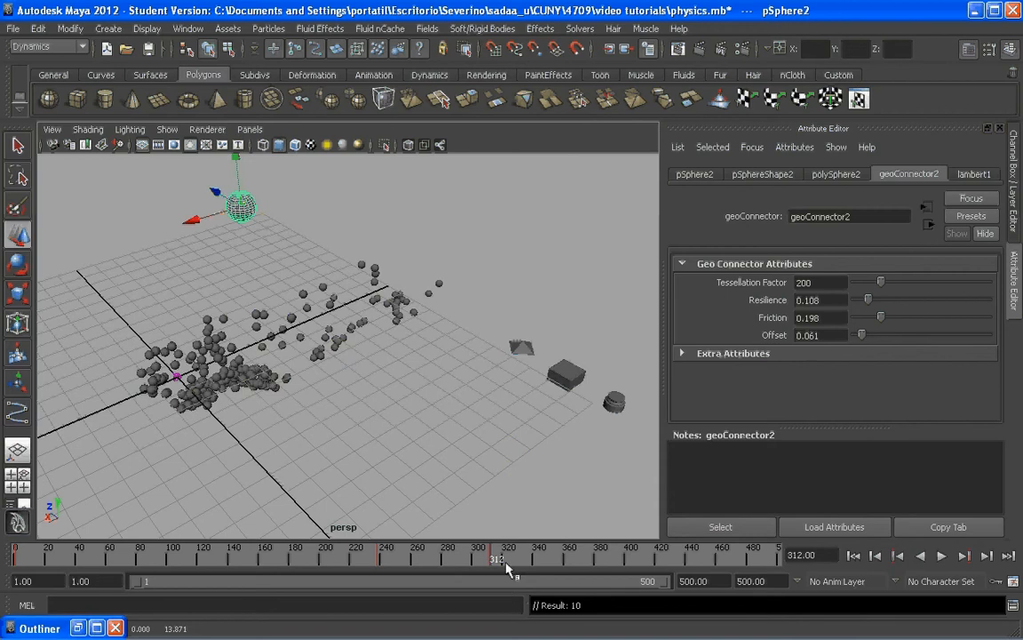
left_click_drag(504, 564, 753, 561)
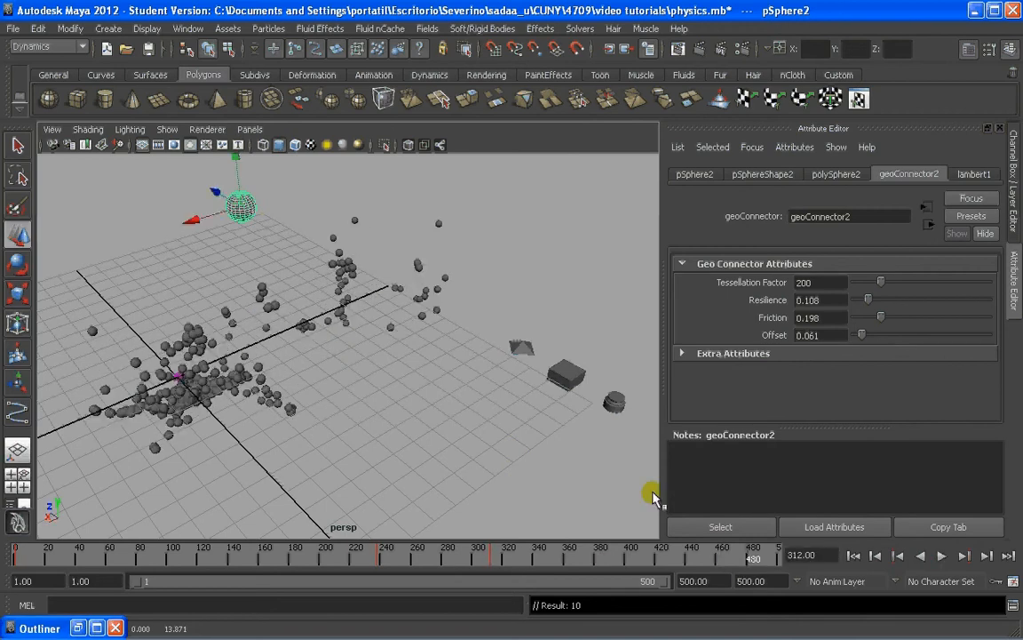
left_click_drag(213, 161, 96, 213)
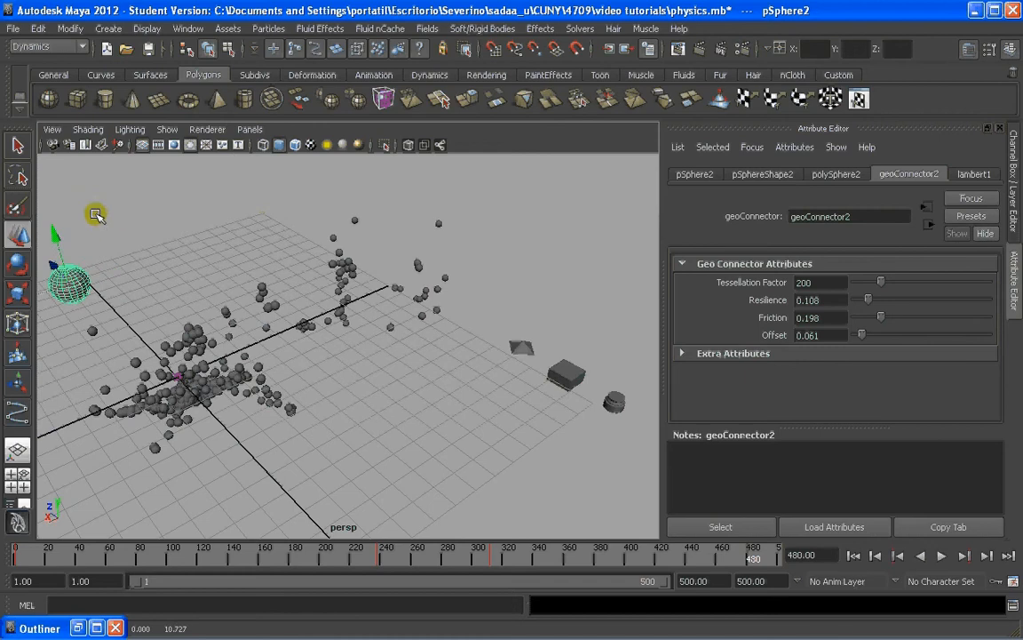
Step: Clear the selection and replay the emission from the start to frame 177 to check the new collision settings
left_click(852, 555)
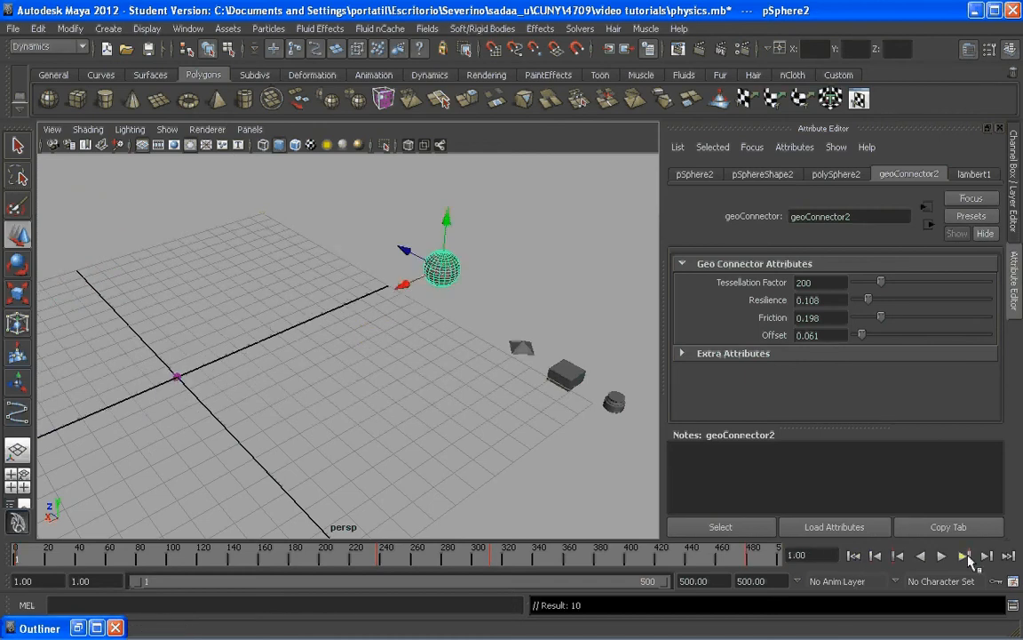
left_click(607, 427)
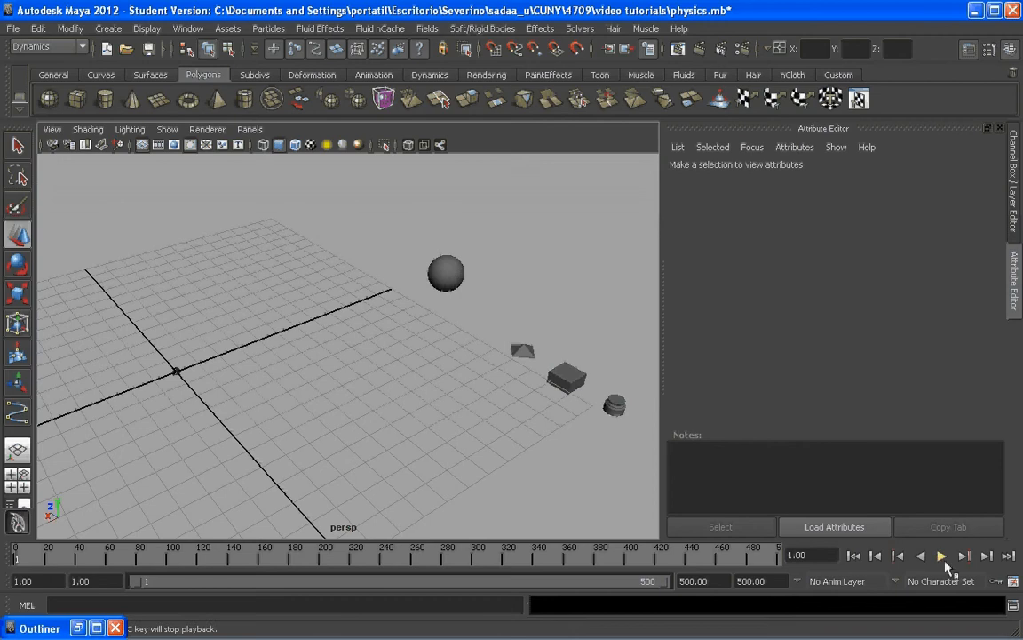
left_click(943, 558)
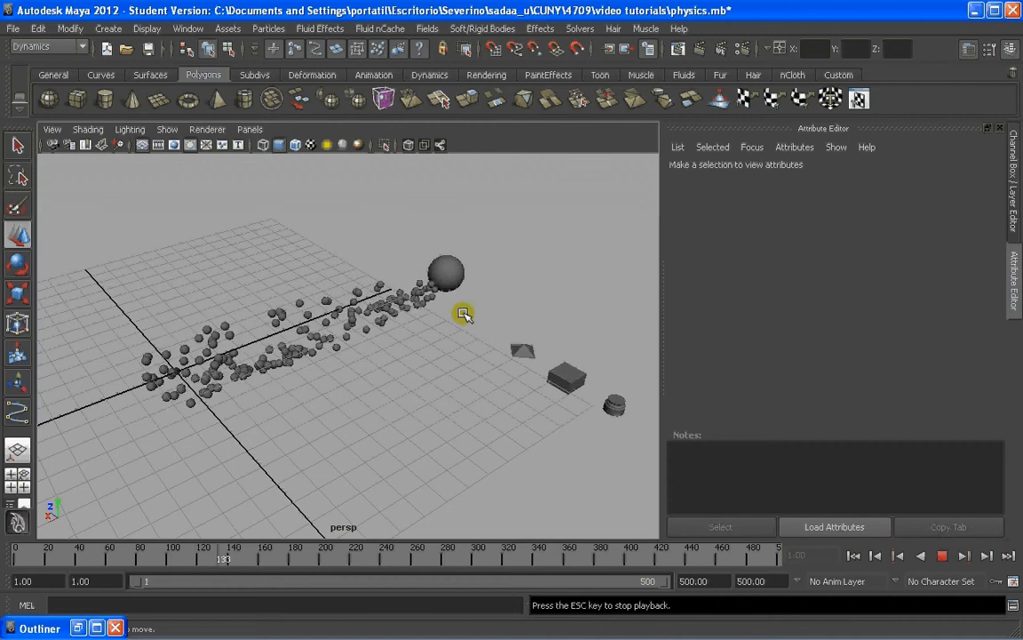
left_click(943, 555)
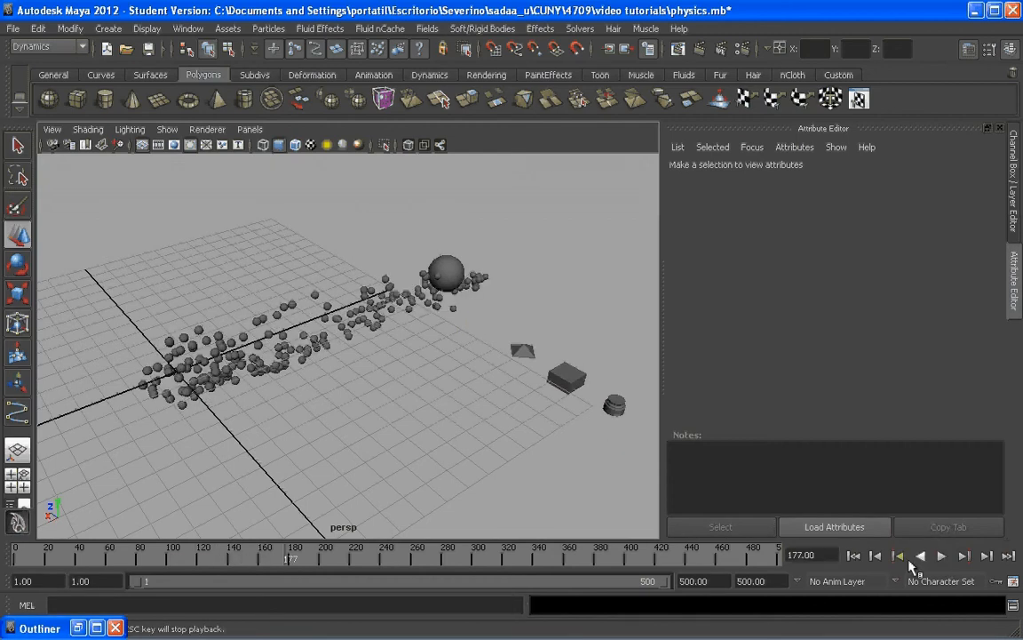
Step: Check the goal sphere's keys, clear the selection and replay from the start to frame 420 to watch the particles follow the moving sphere
left_click(453, 283)
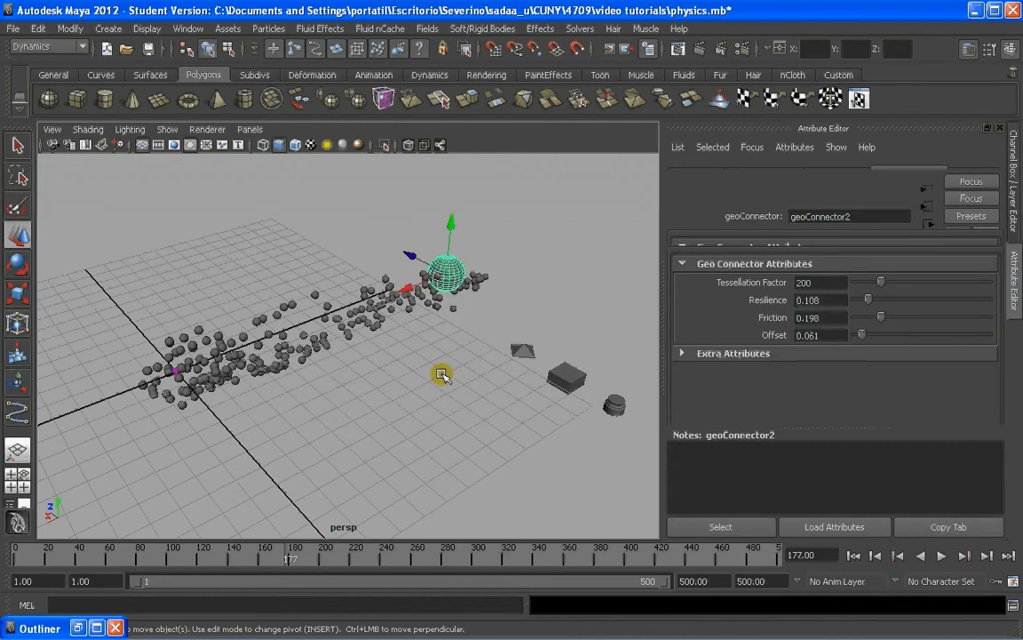
left_click_drag(441, 374, 405, 414, "alt")
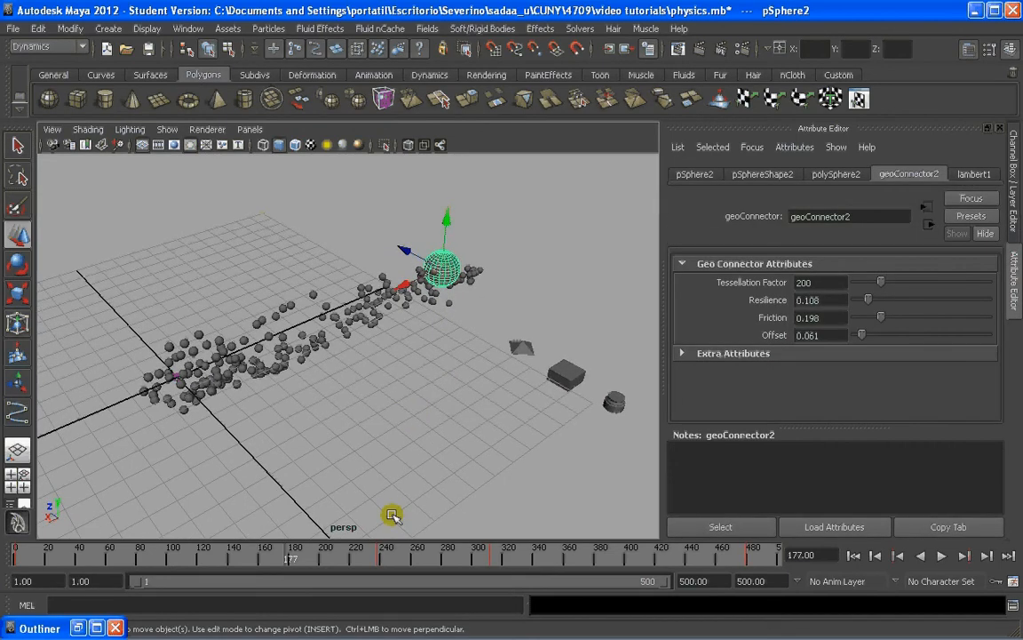
left_click(854, 556)
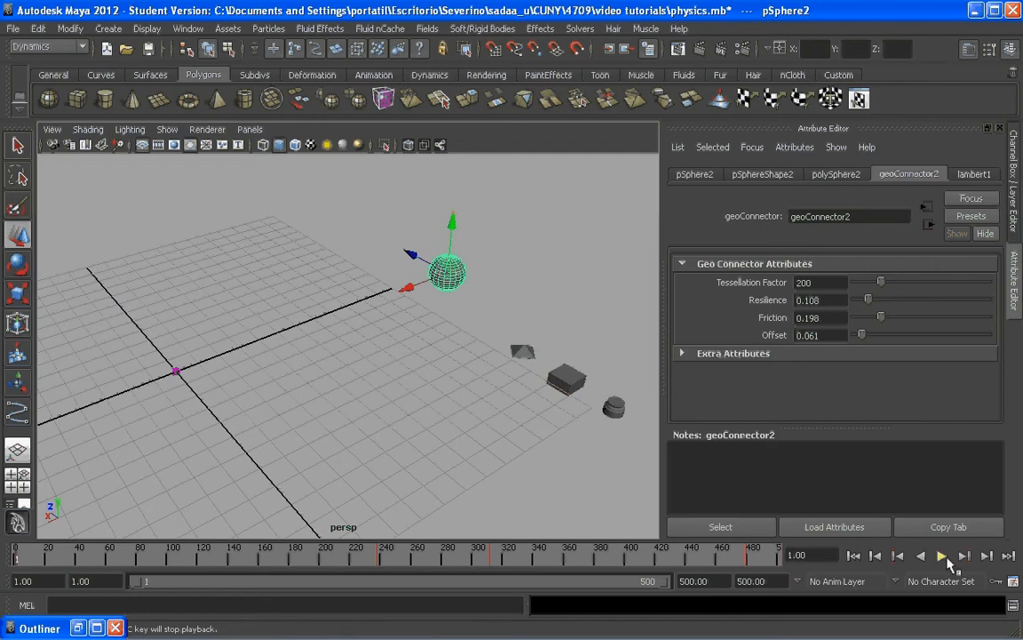
left_click(476, 444)
left_click(941, 555)
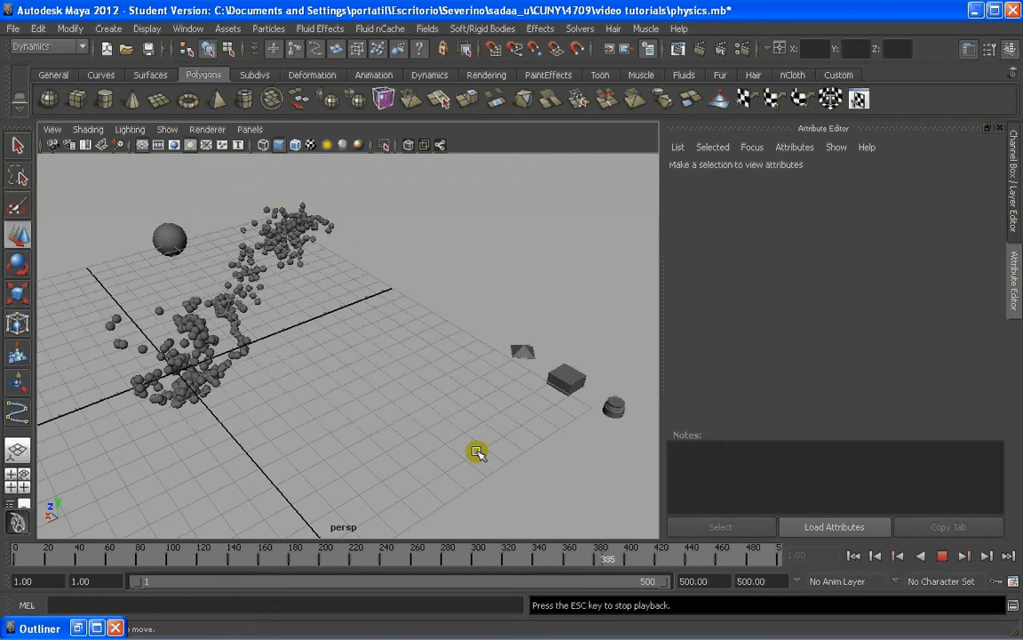
left_click(942, 555)
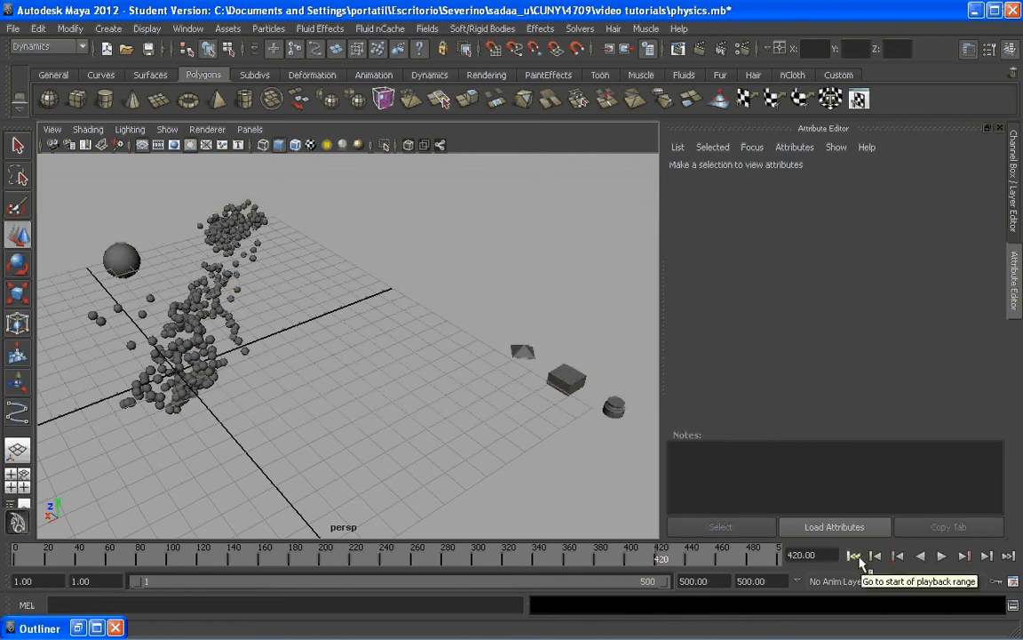
Step: Select the particles and set a key on emitter1's Rate (Particles/Sec) of 30 at frame 314
left_click(208, 312)
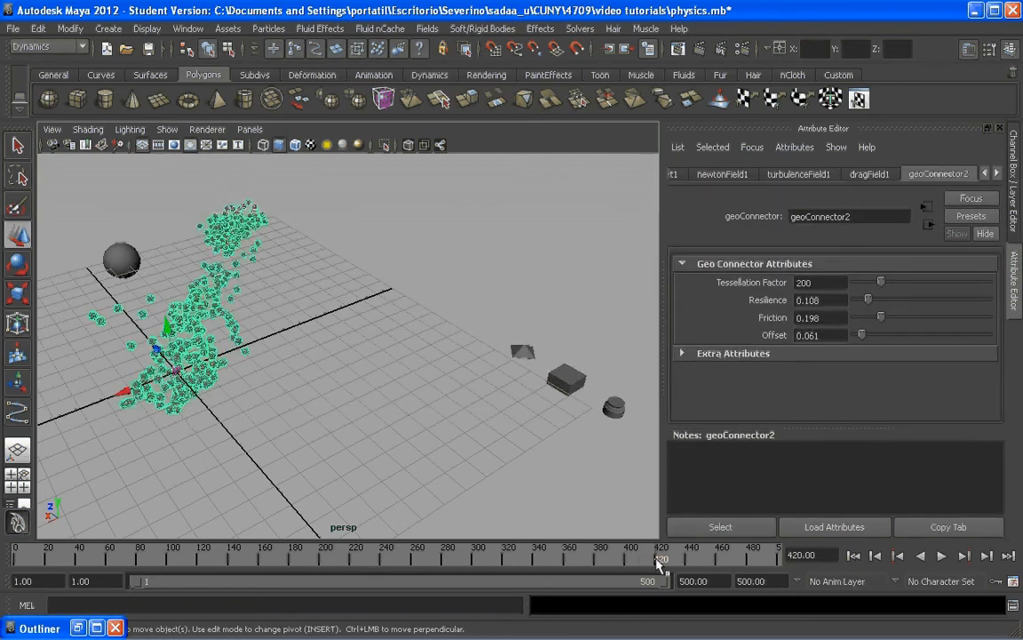
left_click_drag(657, 561, 500, 560)
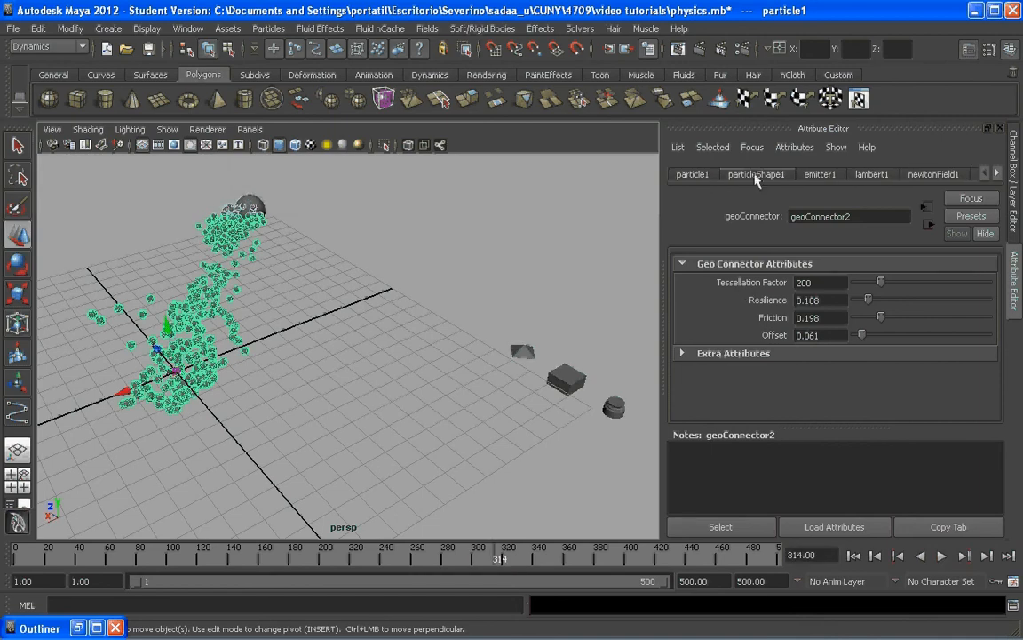
left_click(757, 176)
left_click(820, 174)
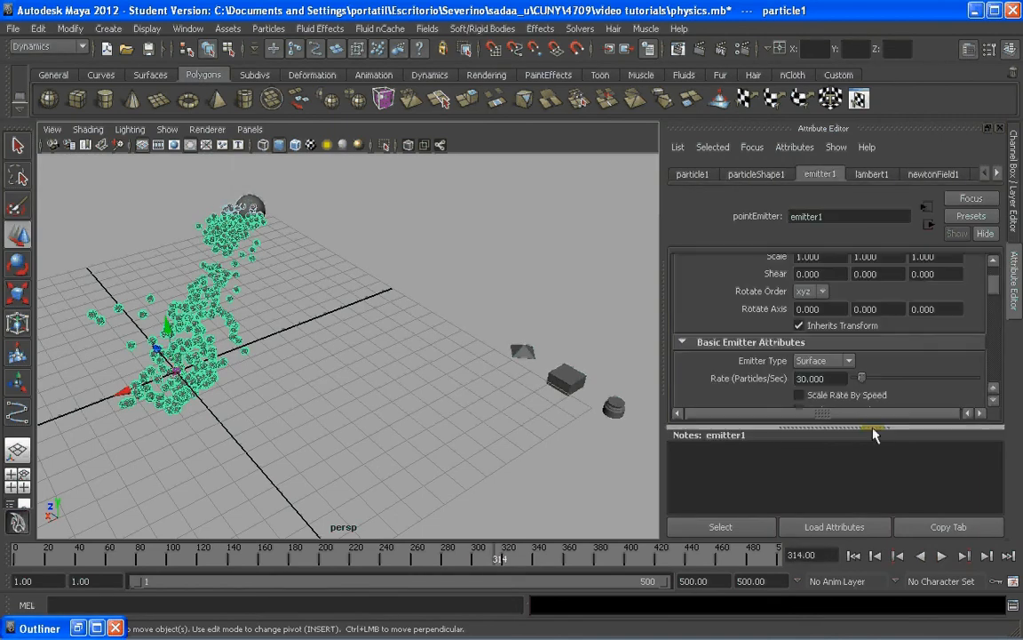
left_click_drag(874, 433, 874, 513)
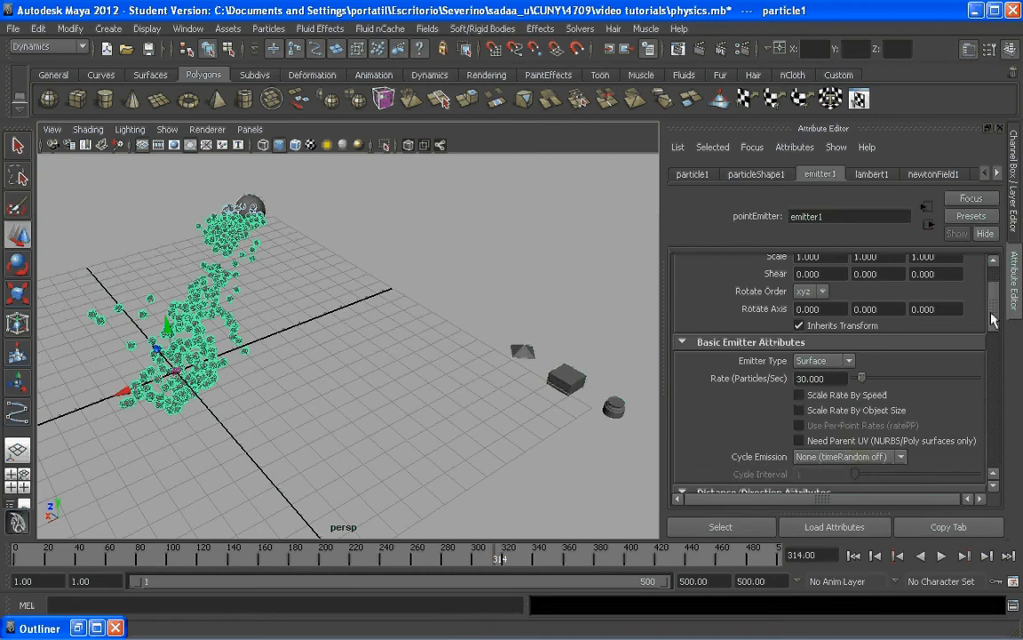
left_click_drag(993, 319, 994, 289)
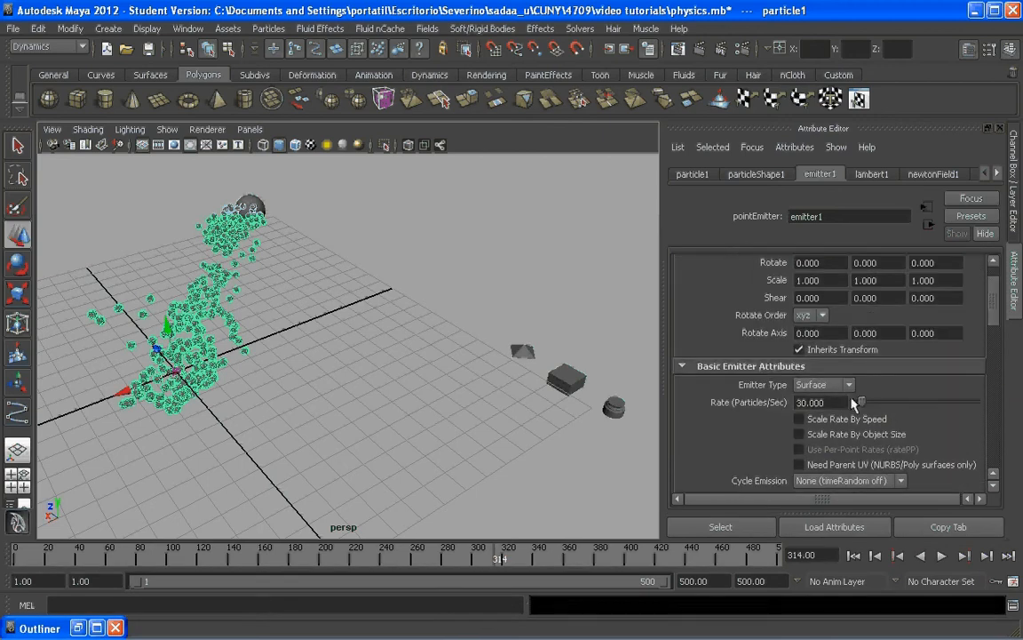
right_click(766, 404)
left_click(780, 427)
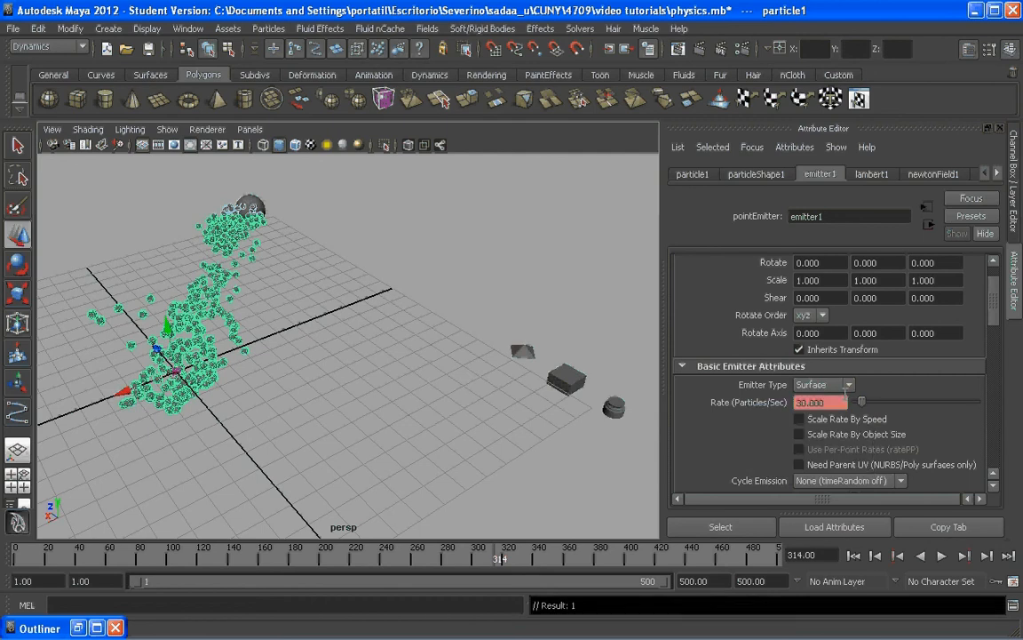
Step: Key emitter1's Rate (Particles/Sec) at 0 at frame 329
left_click_drag(501, 557, 523, 560)
left_click_drag(835, 404, 754, 409)
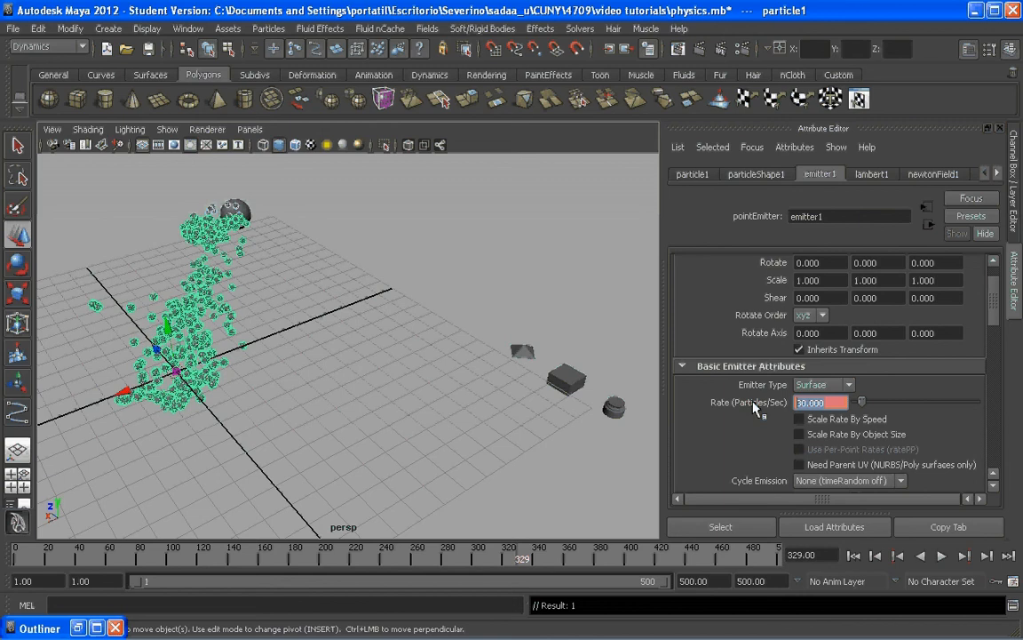
right_click(766, 404)
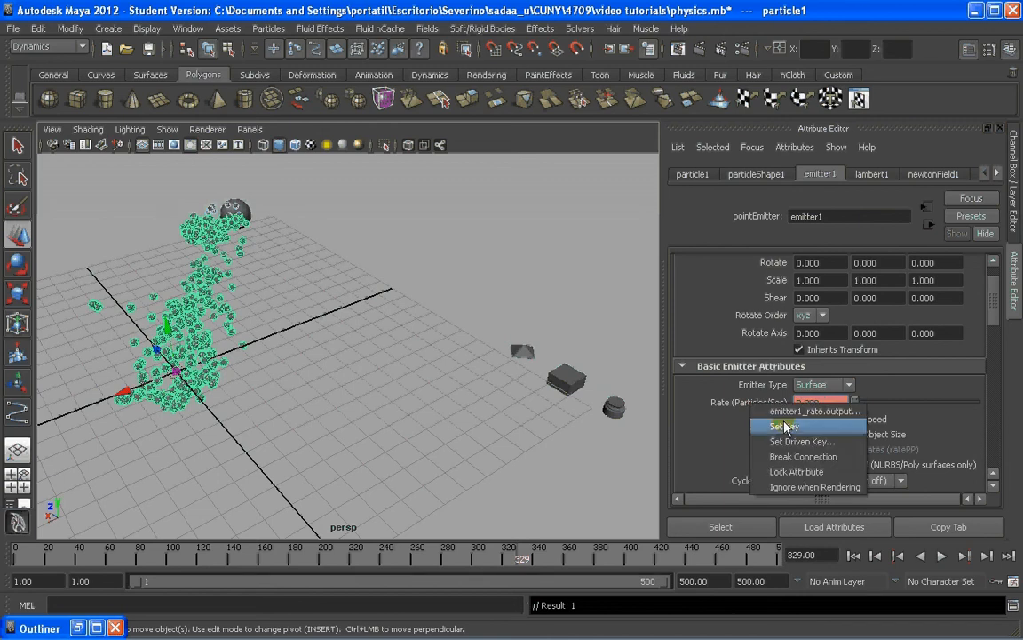
left_click(785, 427)
Step: Replay the emission from the start to frame 225, clear the selection and inspect the particles around the goal sphere
left_click(853, 556)
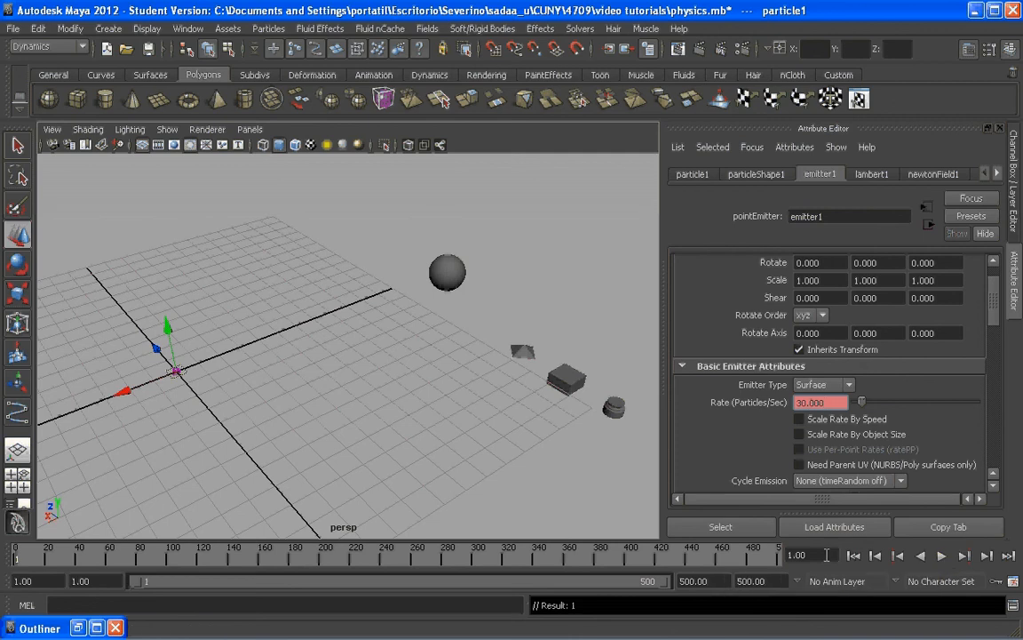
left_click(942, 555)
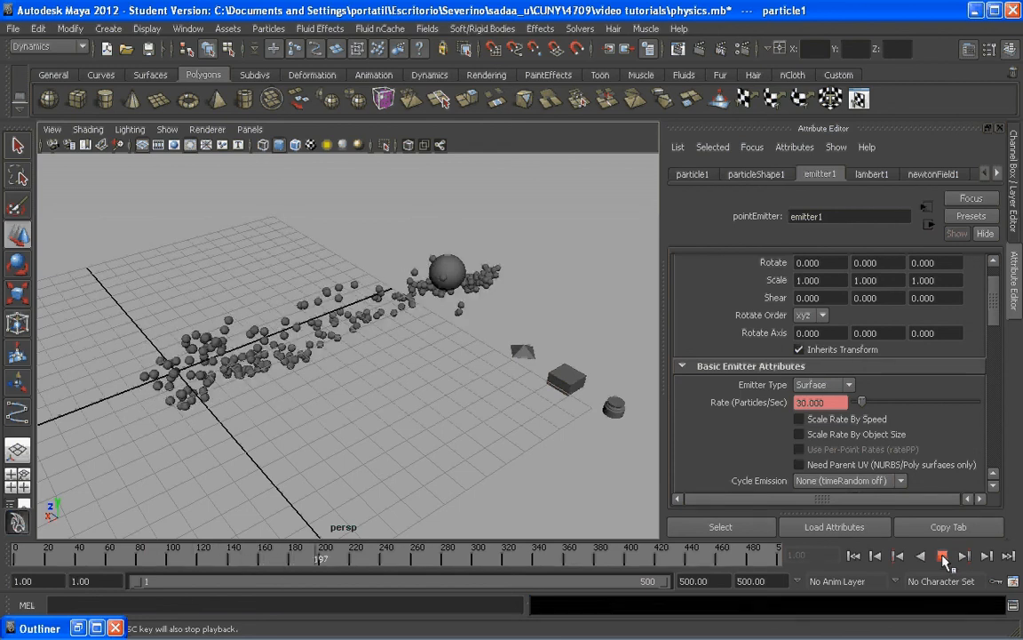
left_click(943, 558)
left_click(311, 317)
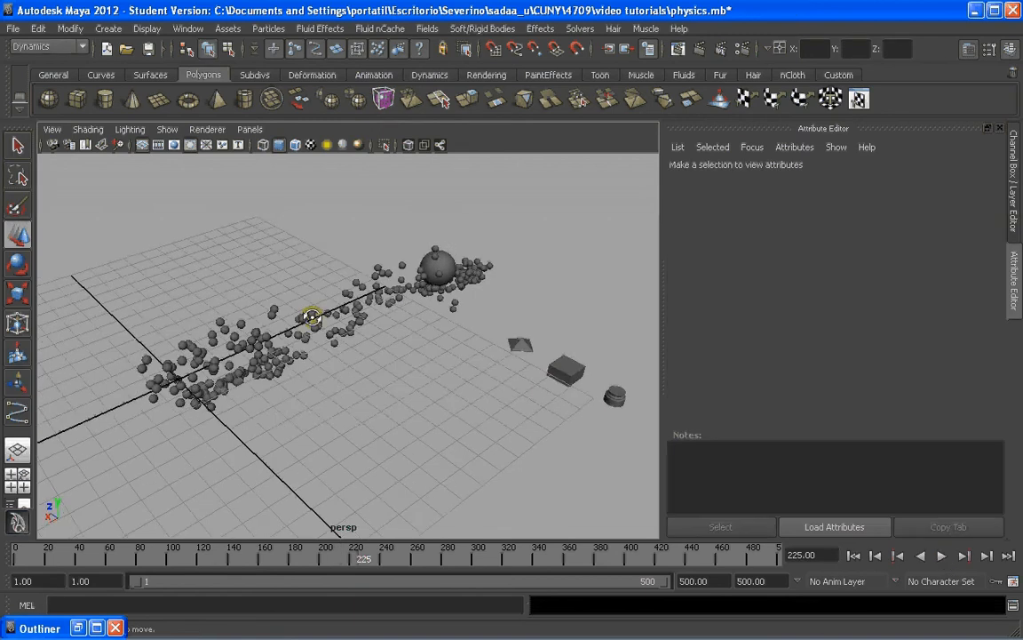
left_click_drag(311, 317, 331, 324, "alt")
scroll(372, 299, "up", 3)
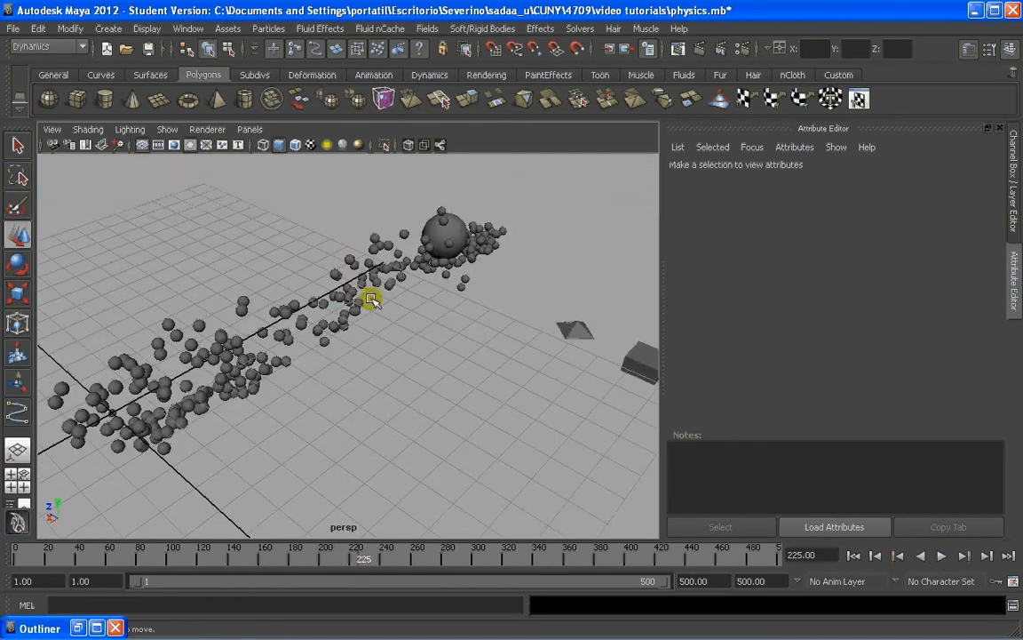
scroll(371, 299, "down", 3)
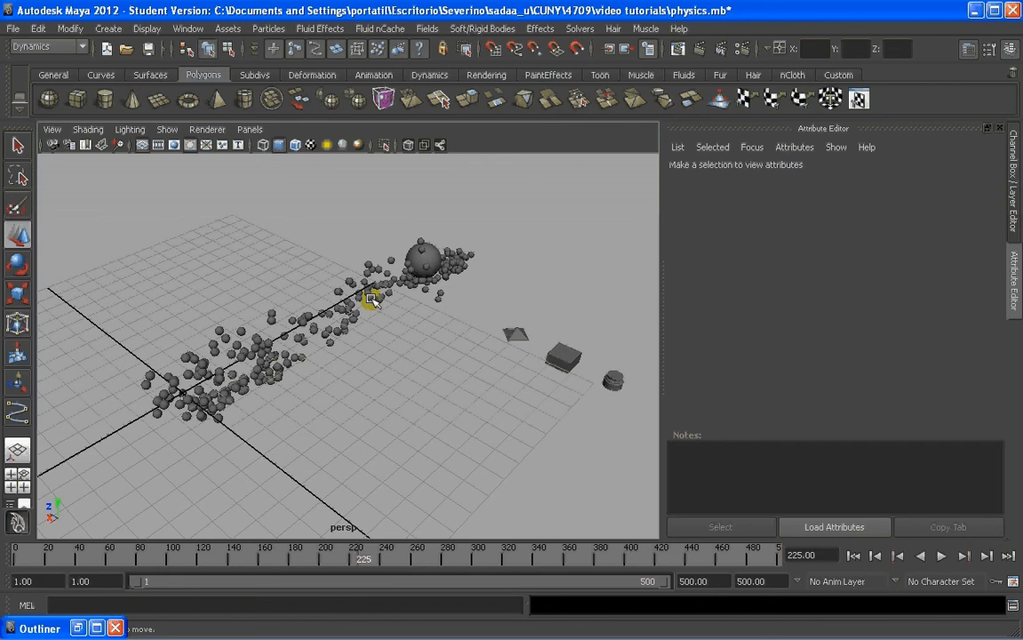
middle_click_drag(445, 318, 428, 314, "alt")
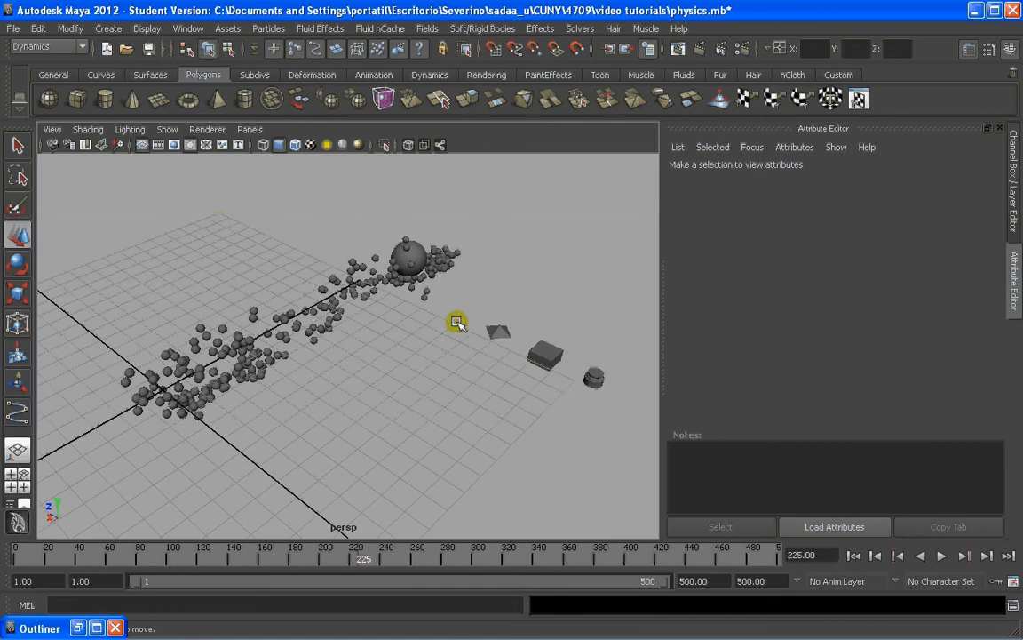